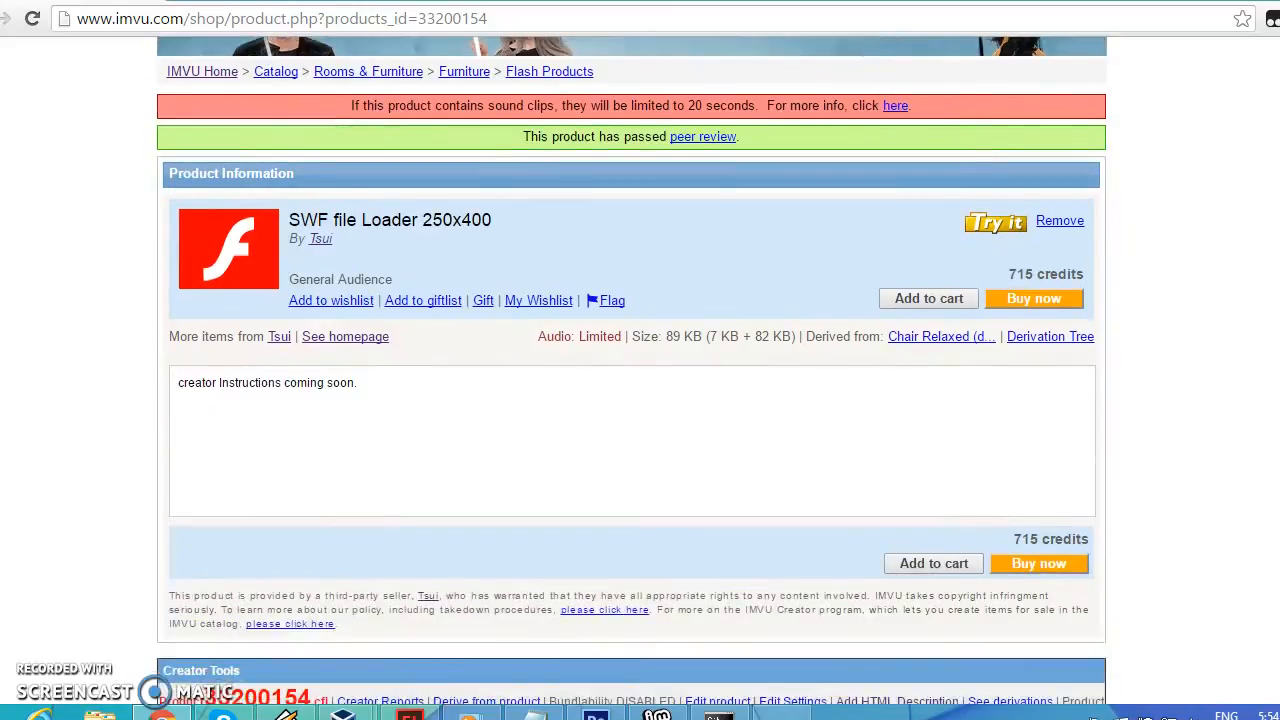
Check the Creator Program page in the IMVU client, and return to the SWF file Loader 250x400 shop page in Chrome
scroll(1275, 204, up, 1)
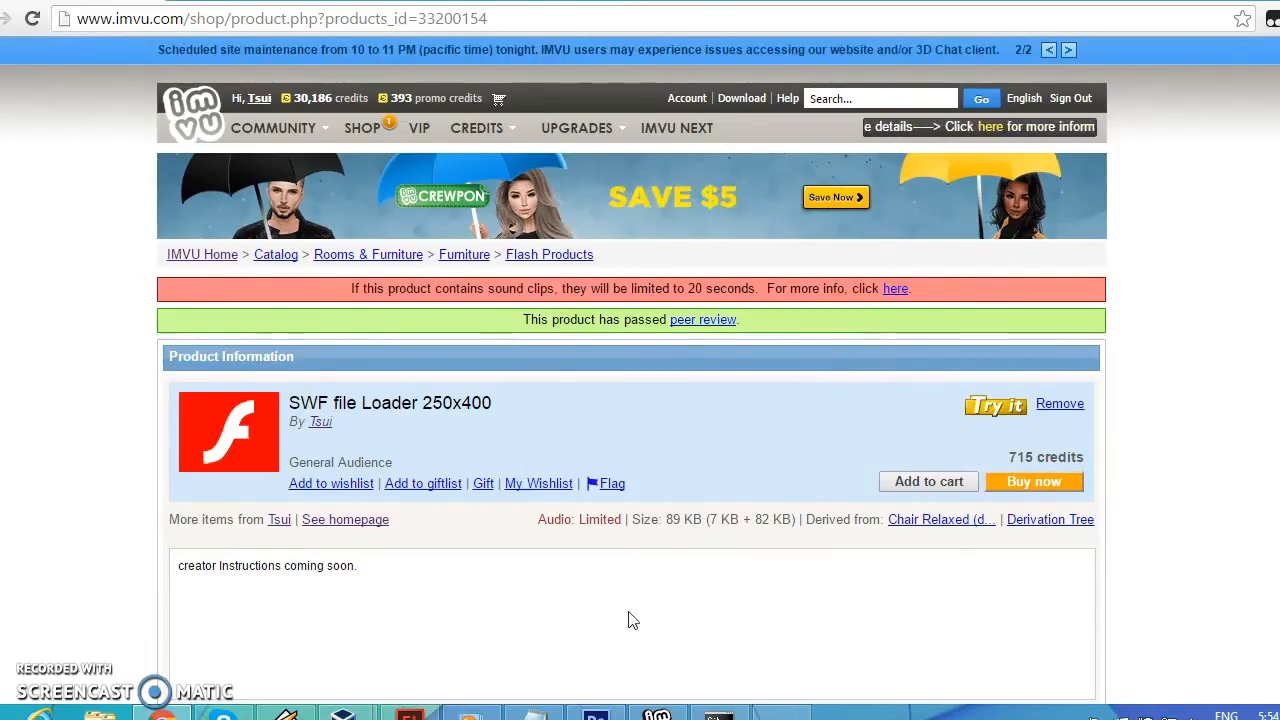
mouse_move(646, 711)
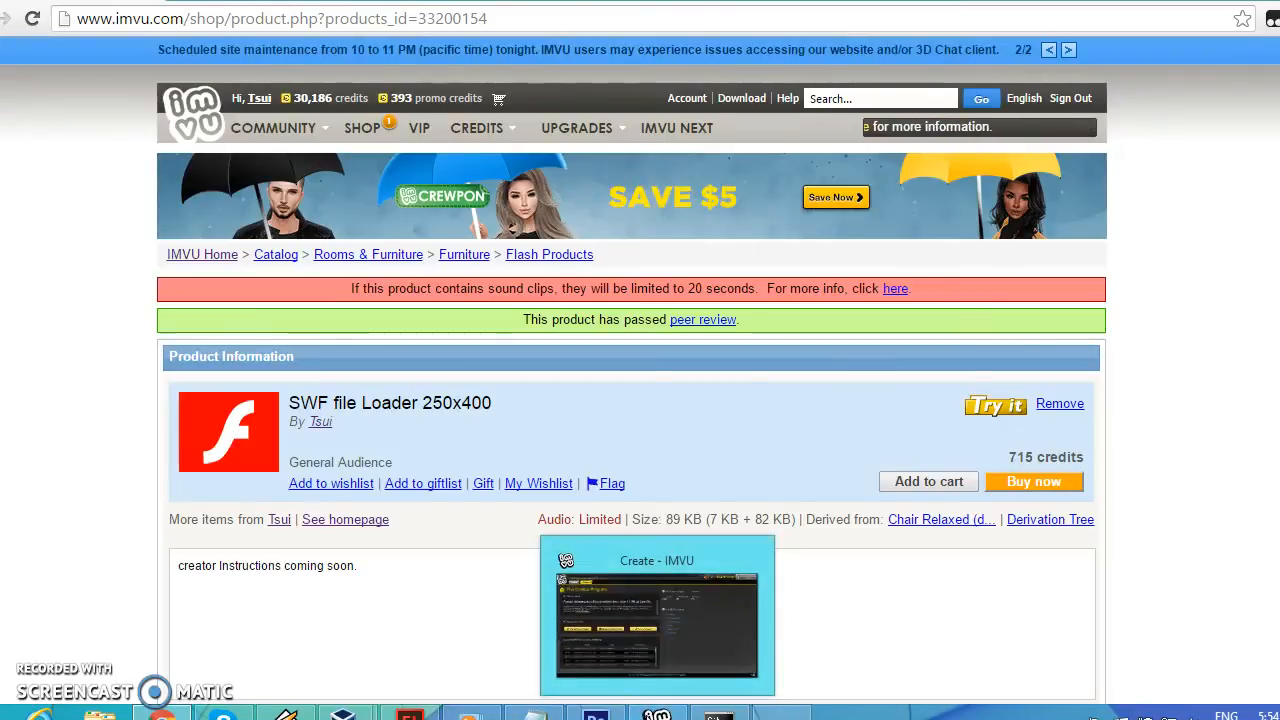
click(646, 711)
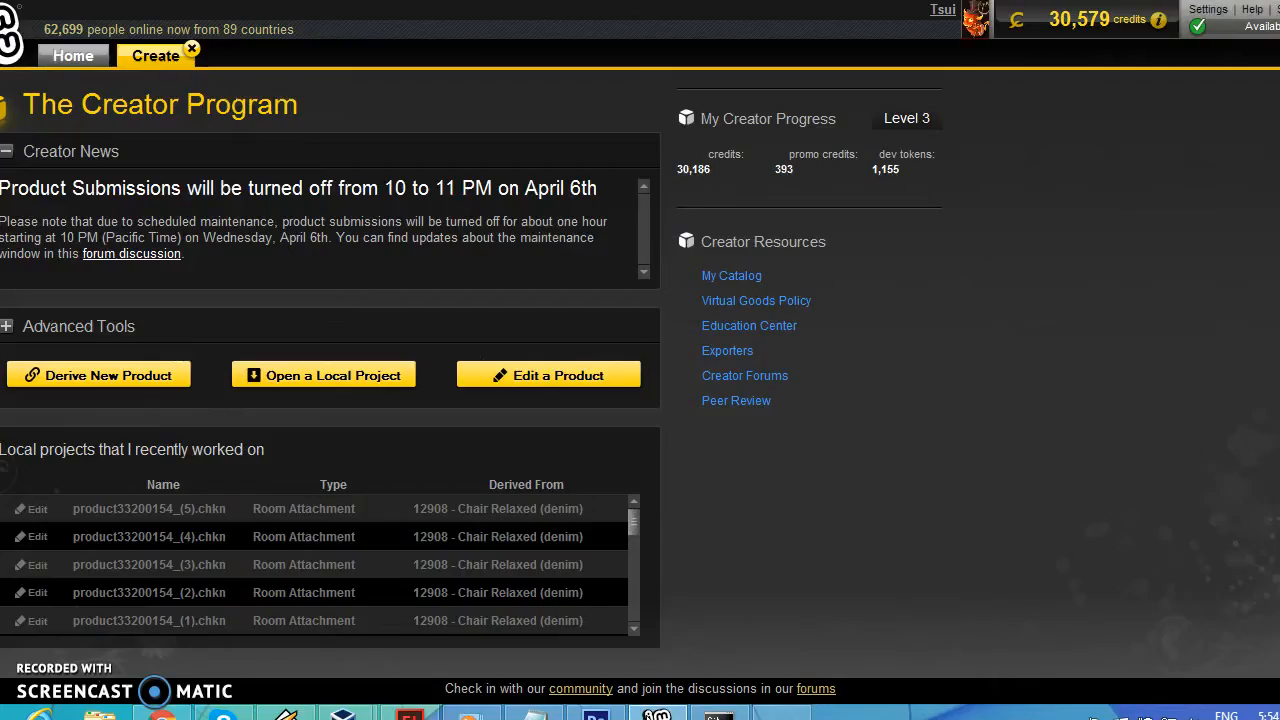
click(271, 374)
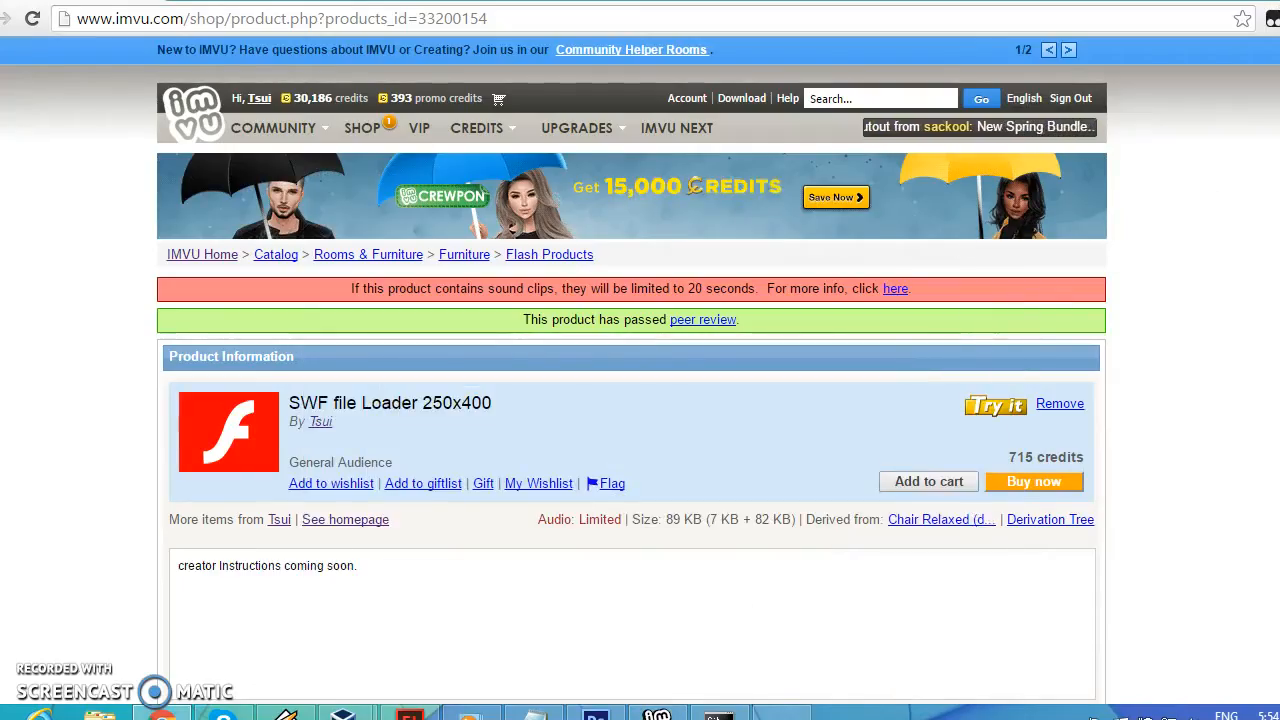
Examine the SWF file Loader 250x400 product information and the Creator Tools options available for it
scroll(640, 400, down, 3)
scroll(640, 400, down, 1)
scroll(632, 370, up, 1)
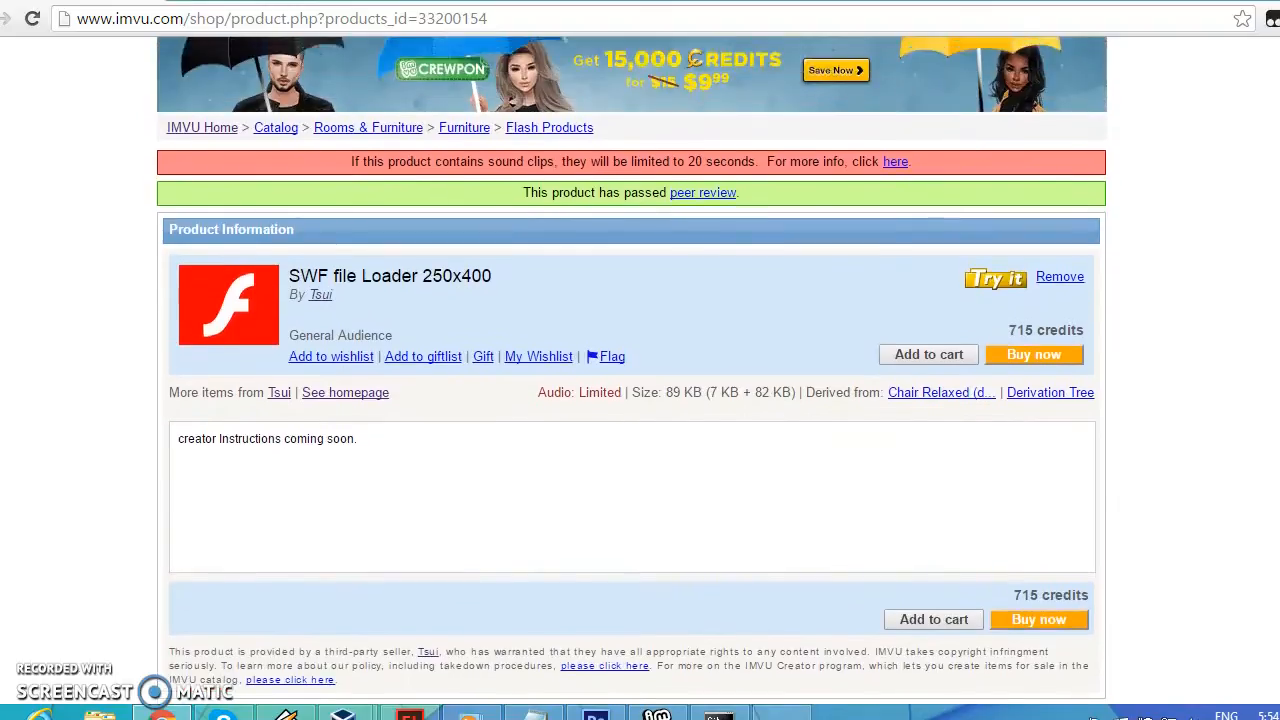
scroll(632, 370, down, 1)
scroll(640, 400, down, 3)
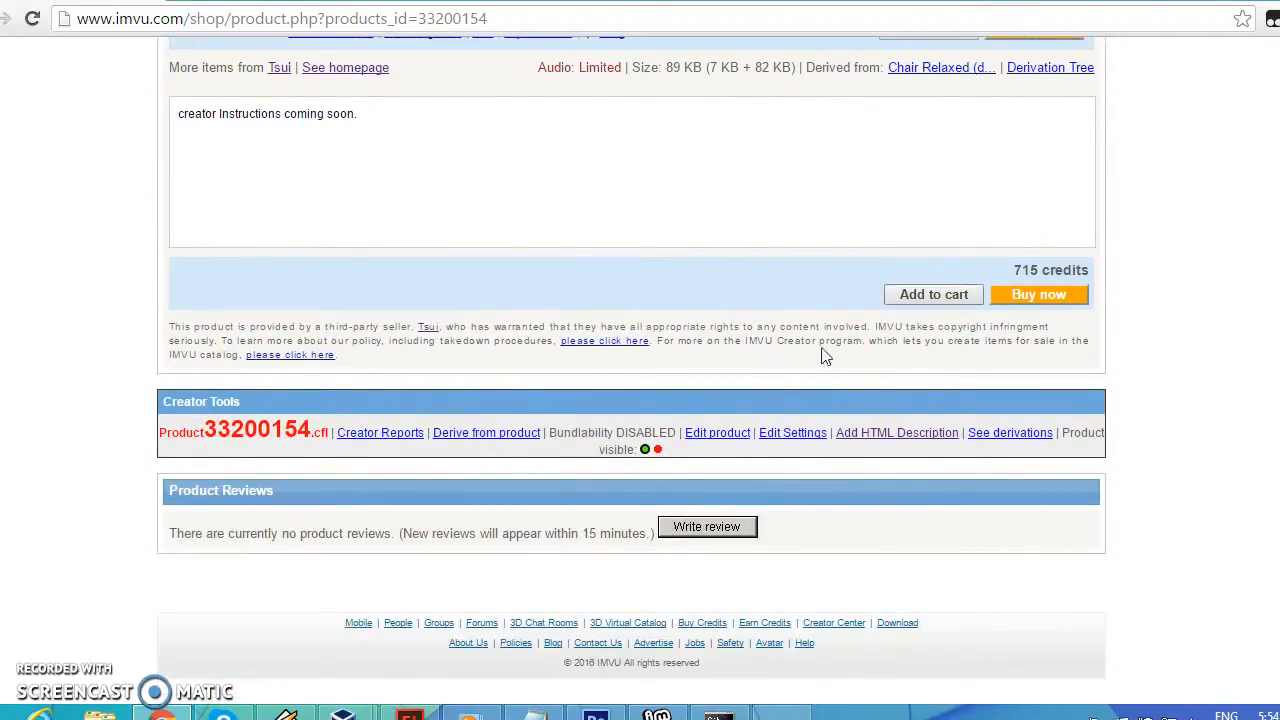
scroll(640, 400, up, 1)
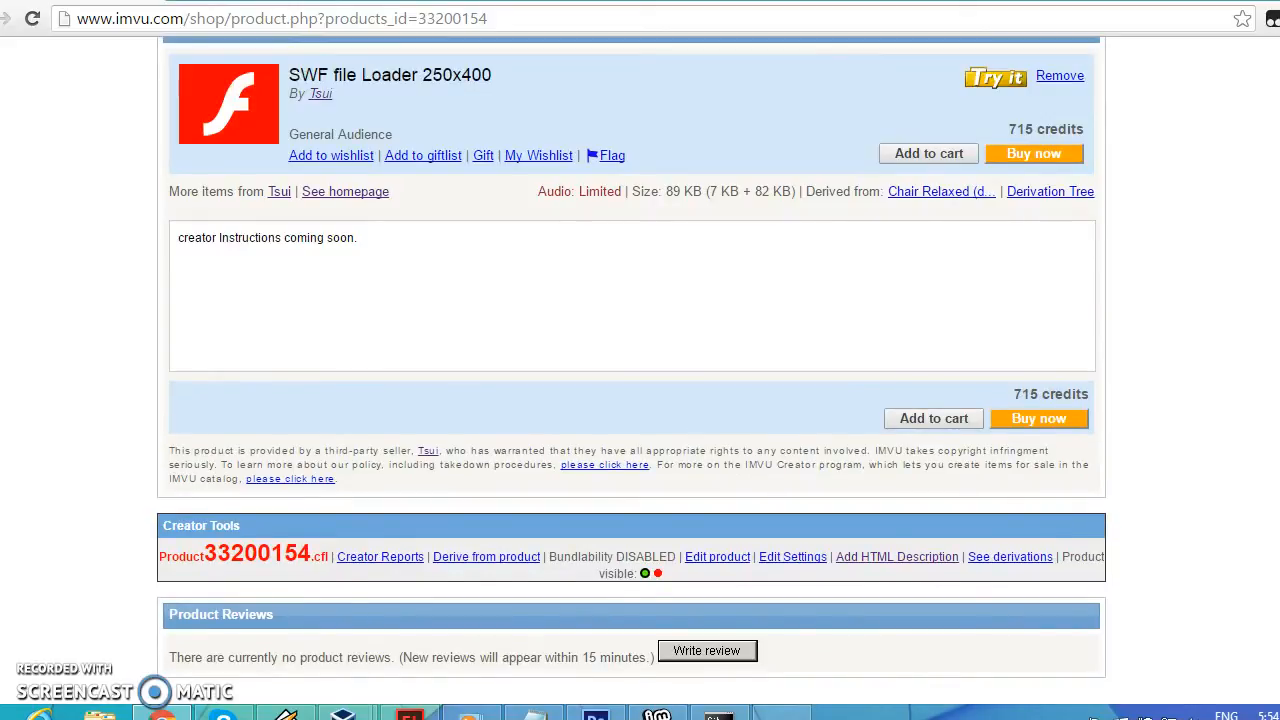
scroll(640, 400, down, 1)
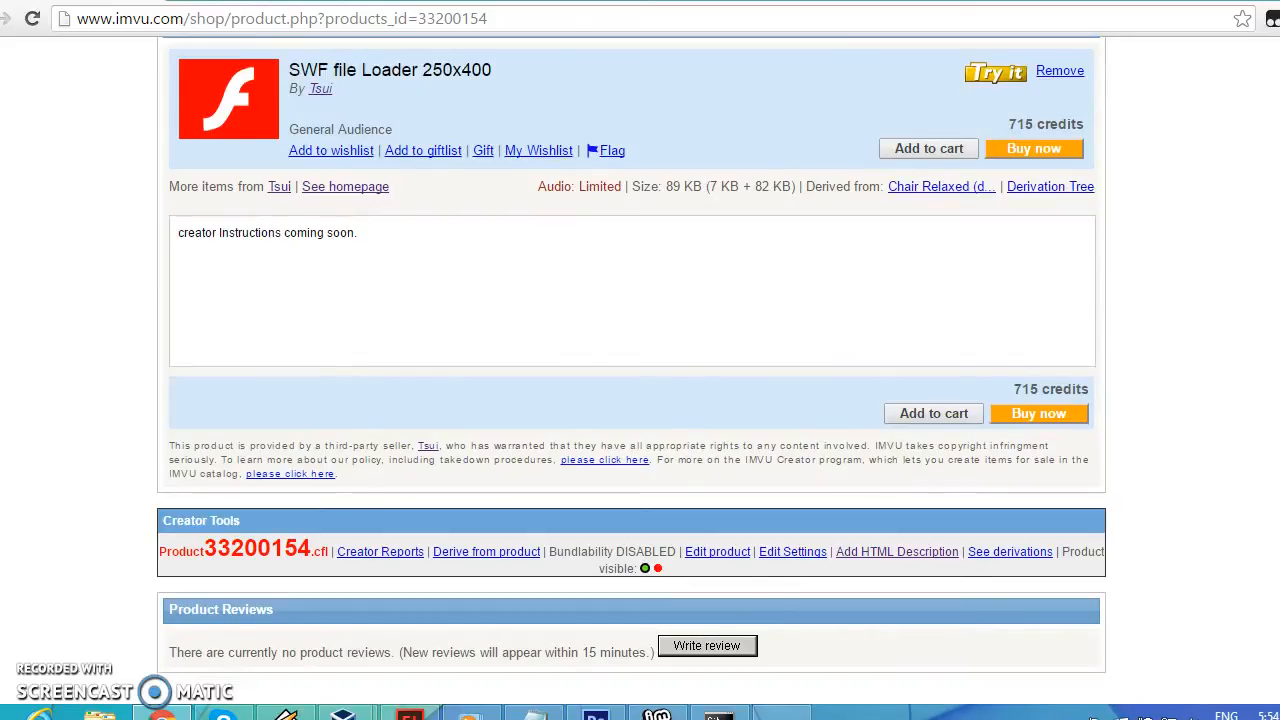
scroll(640, 400, up, 1)
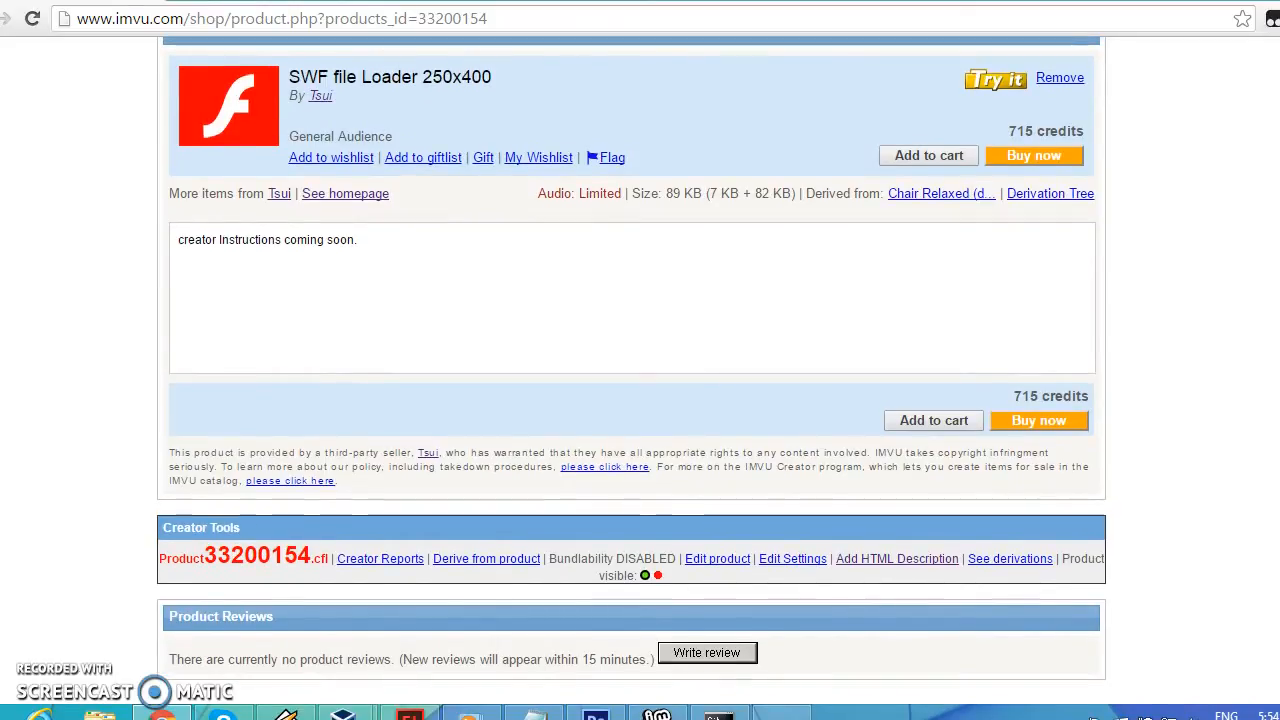
scroll(630, 365, up, 1)
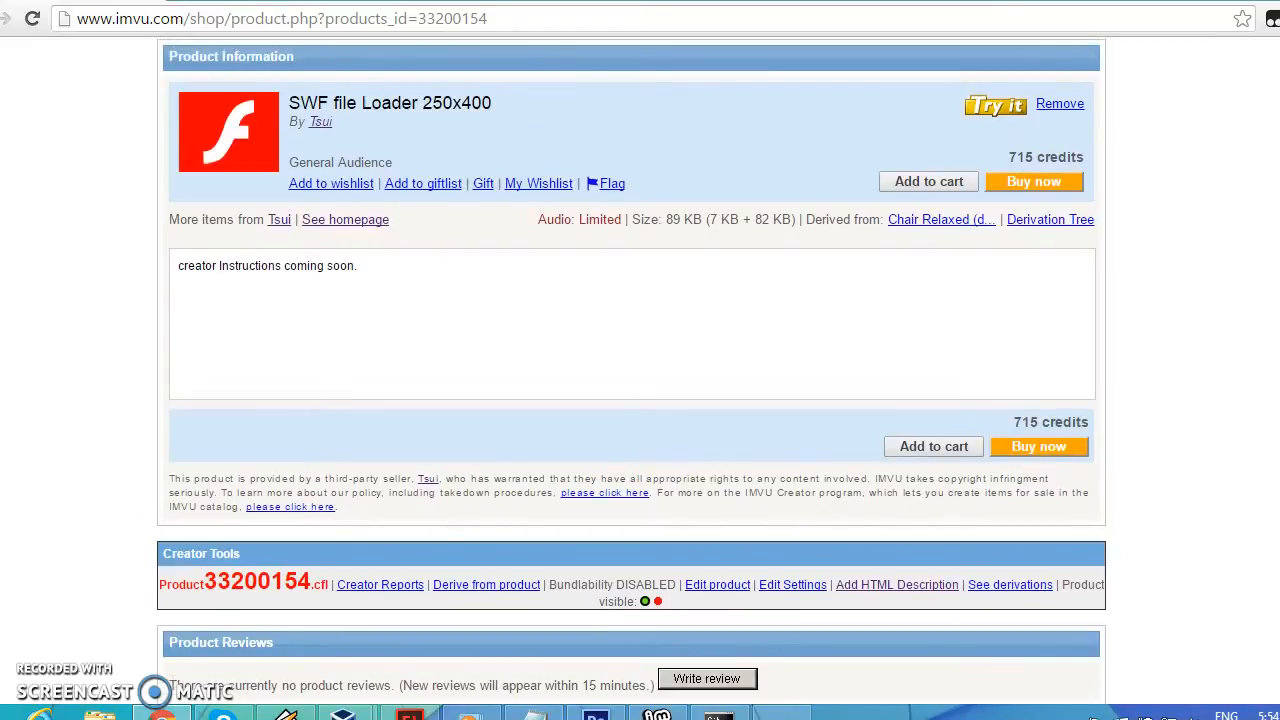
scroll(631, 365, down, 1)
scroll(631, 365, down, 1)
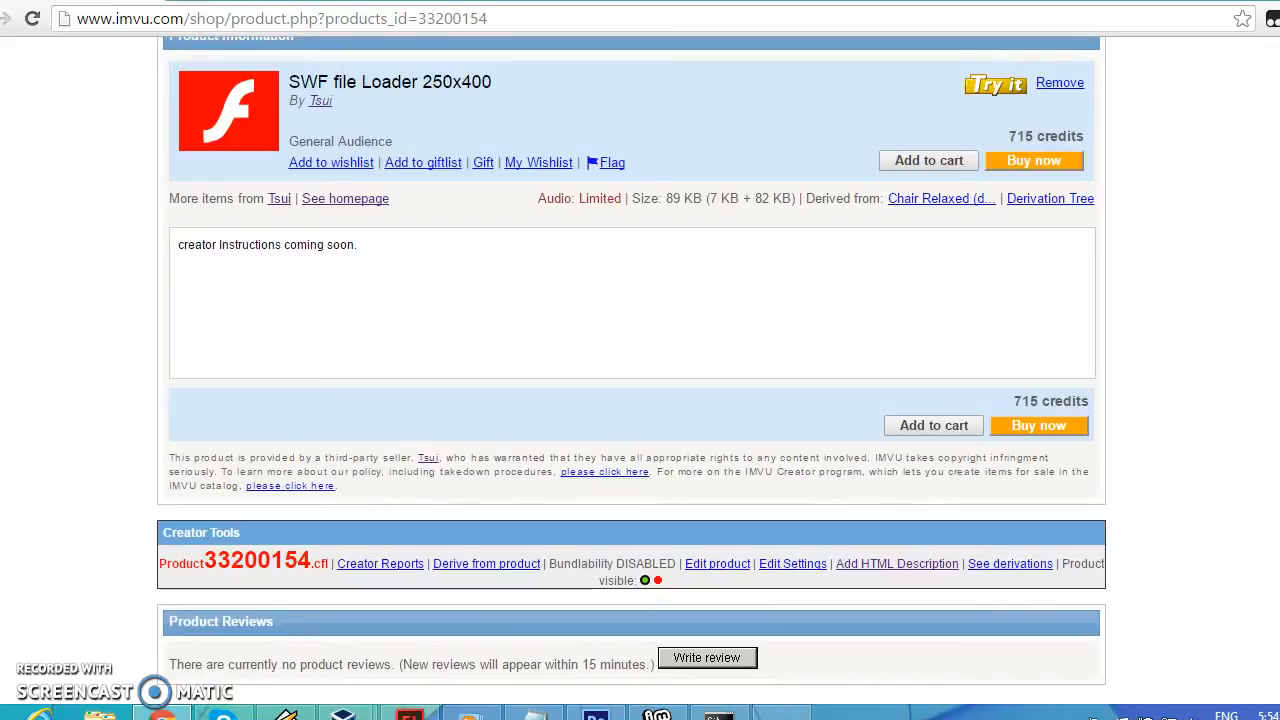
scroll(631, 365, down, 1)
scroll(631, 365, down, 1)
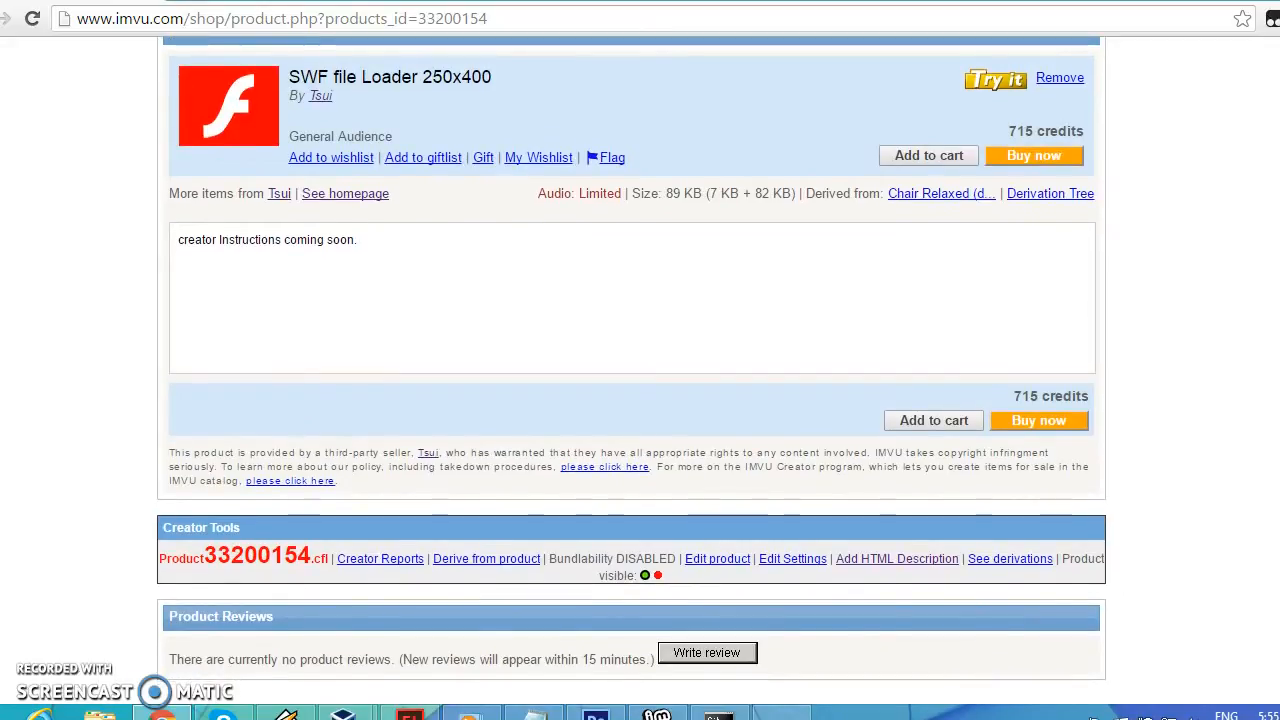
scroll(631, 365, down, 1)
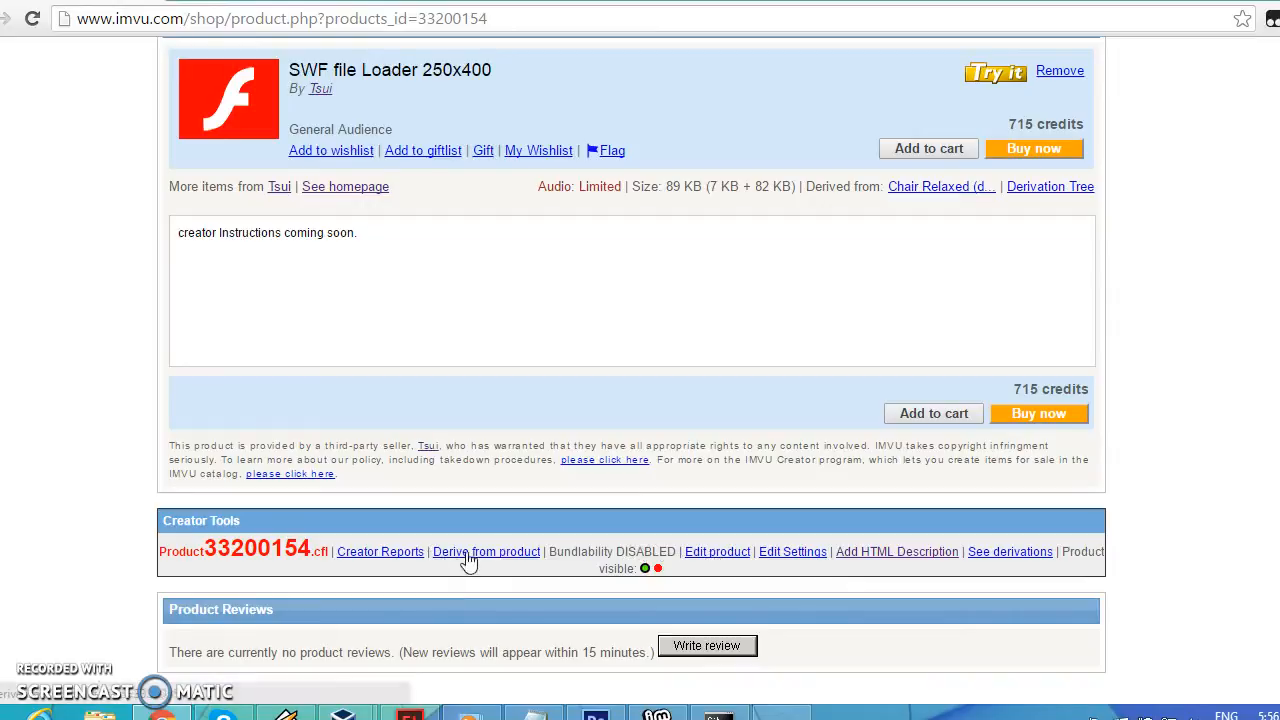
Open the SWF file Loader 250x400 product for editing, and derive a new product from it in a second editor
click(717, 553)
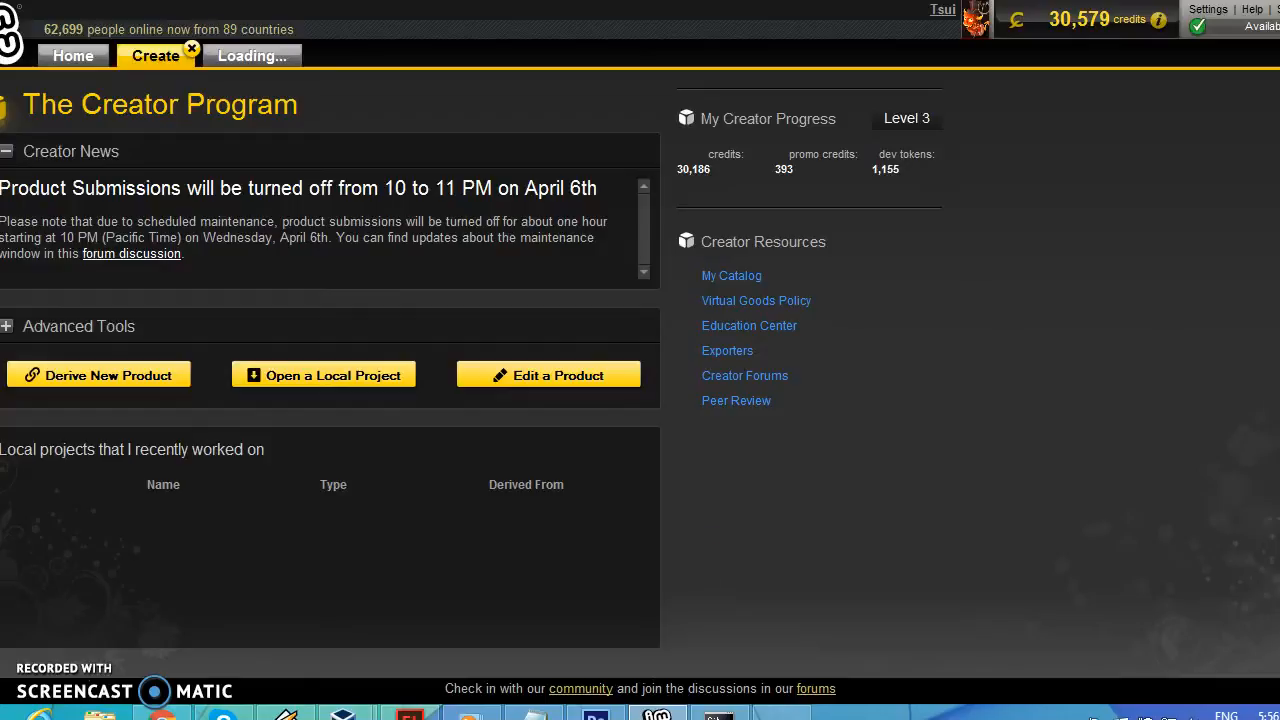
mouse_move(612, 712)
mouse_move(163, 712)
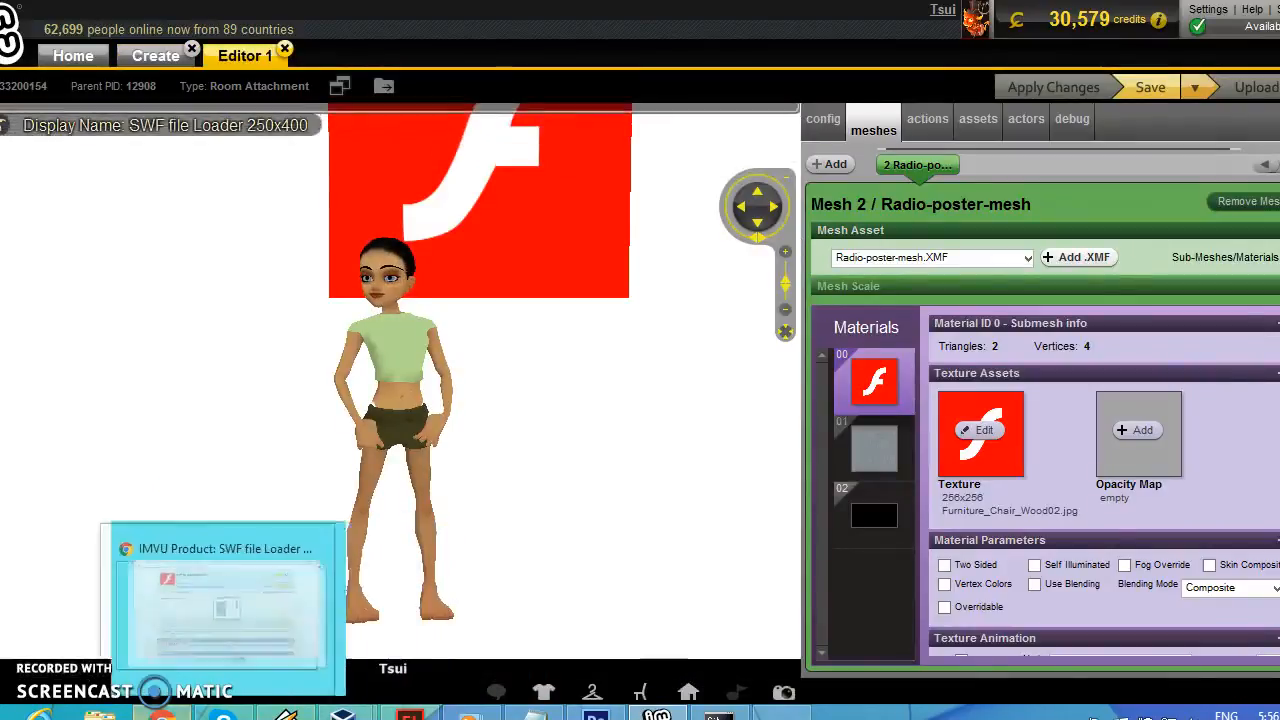
click(160, 648)
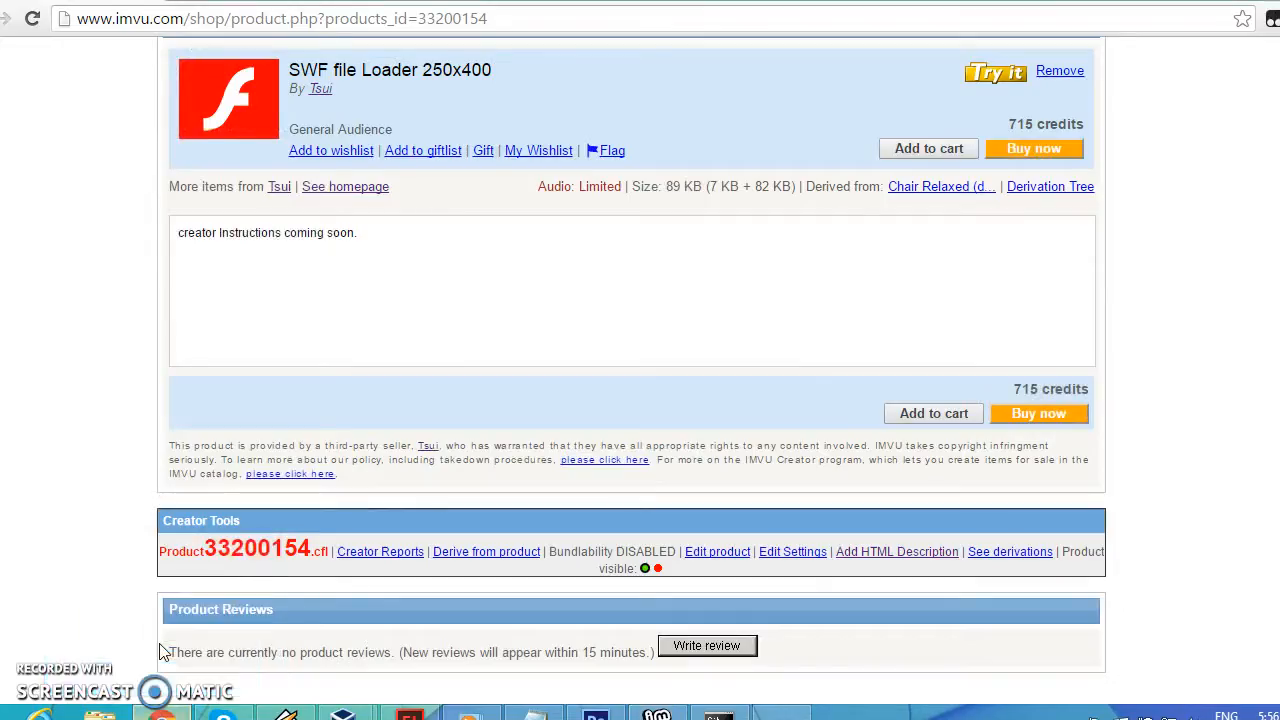
click(479, 553)
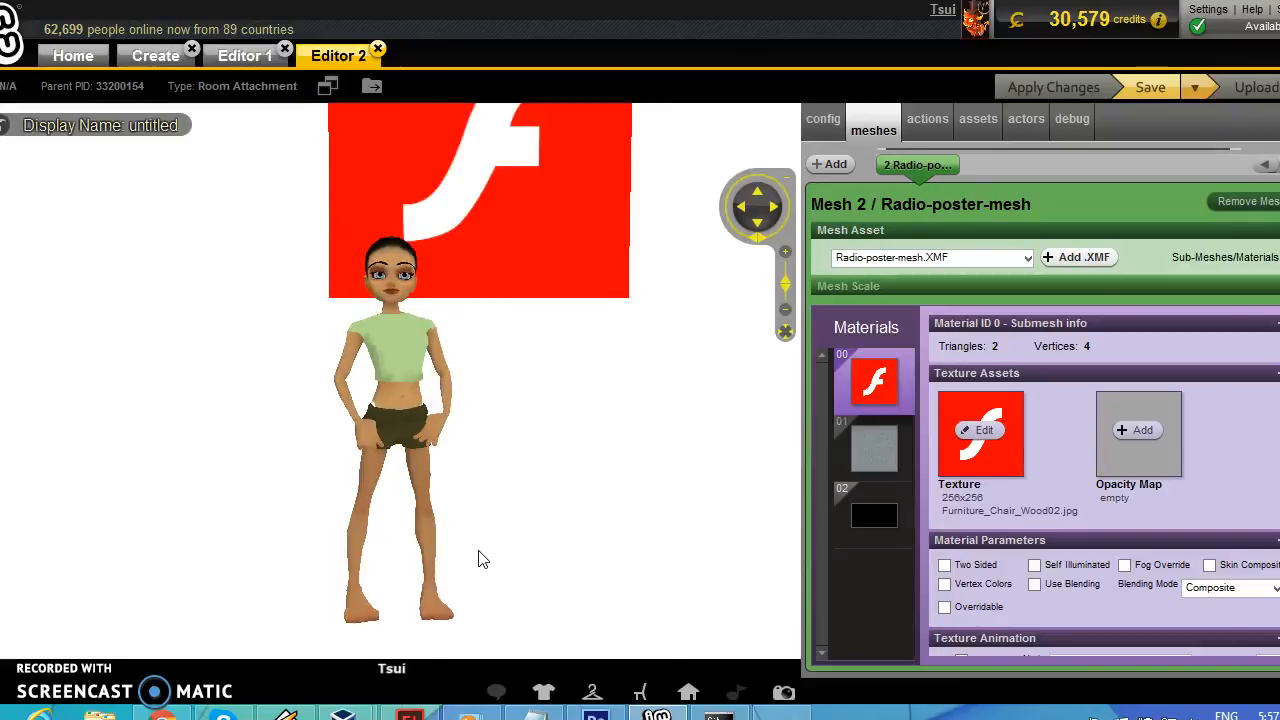
Compare the asset list of the derived product with the asset list of the original SWF file Loader product
click(978, 128)
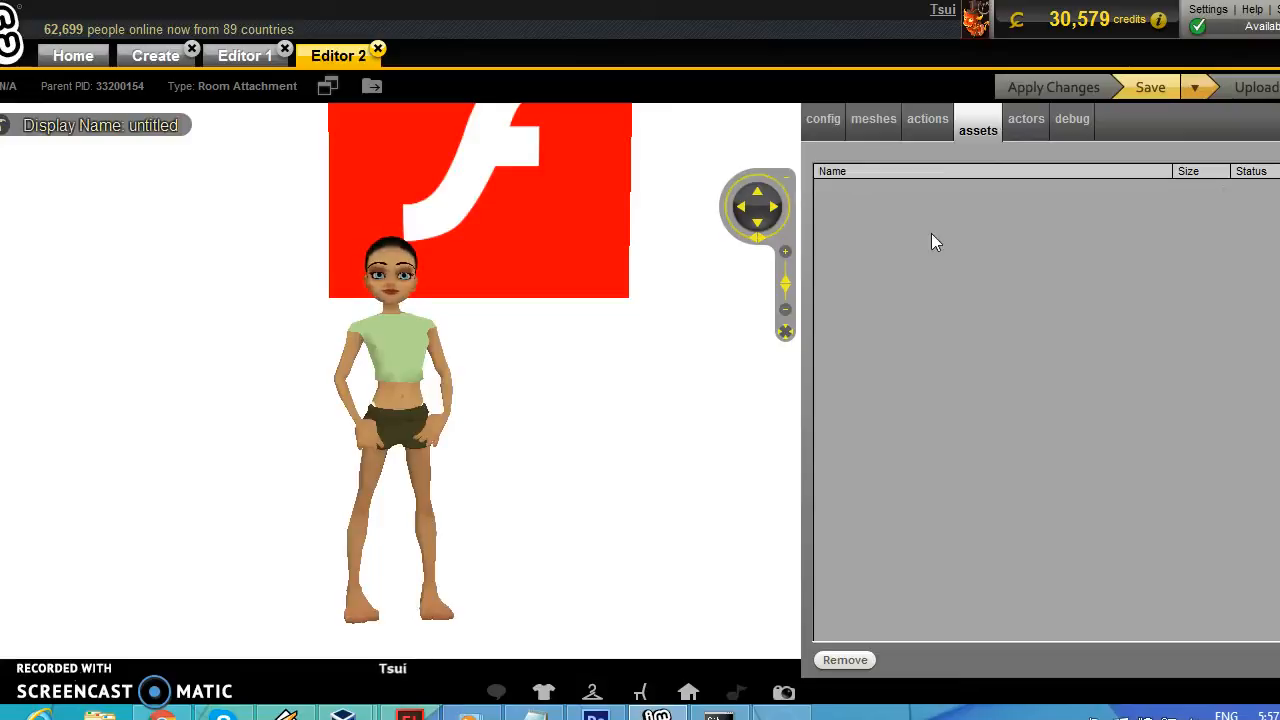
click(252, 57)
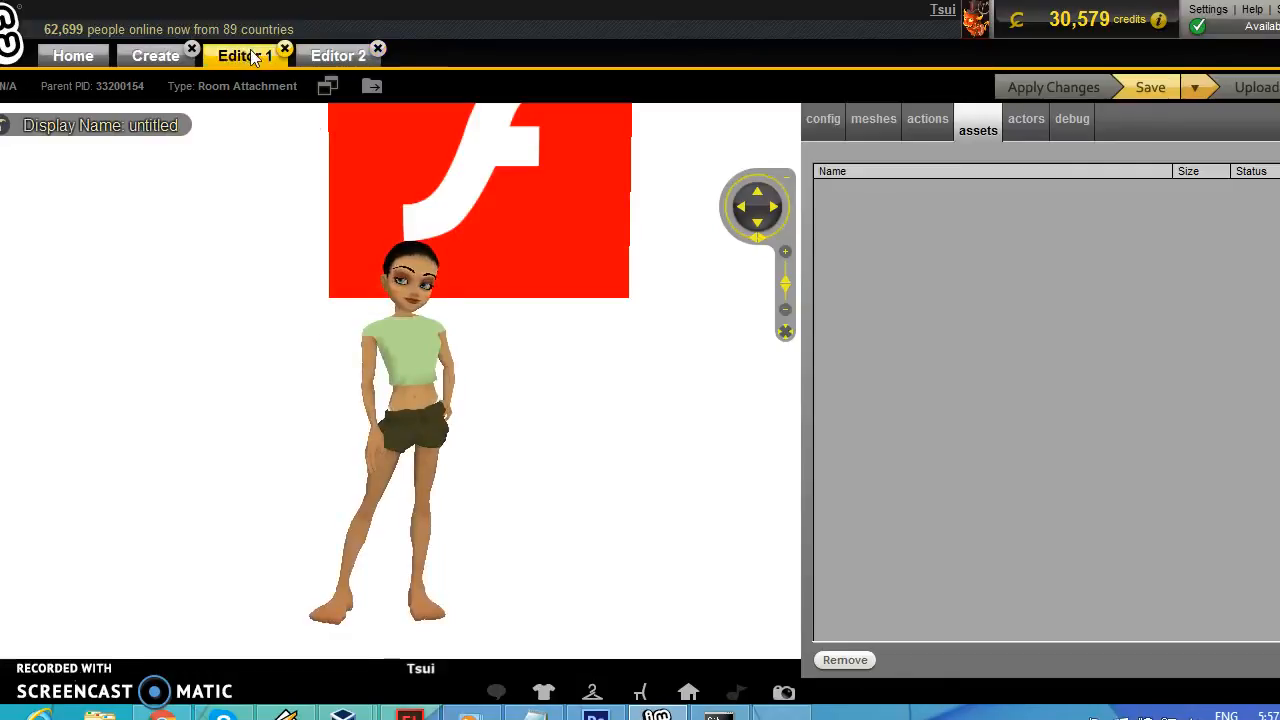
click(975, 125)
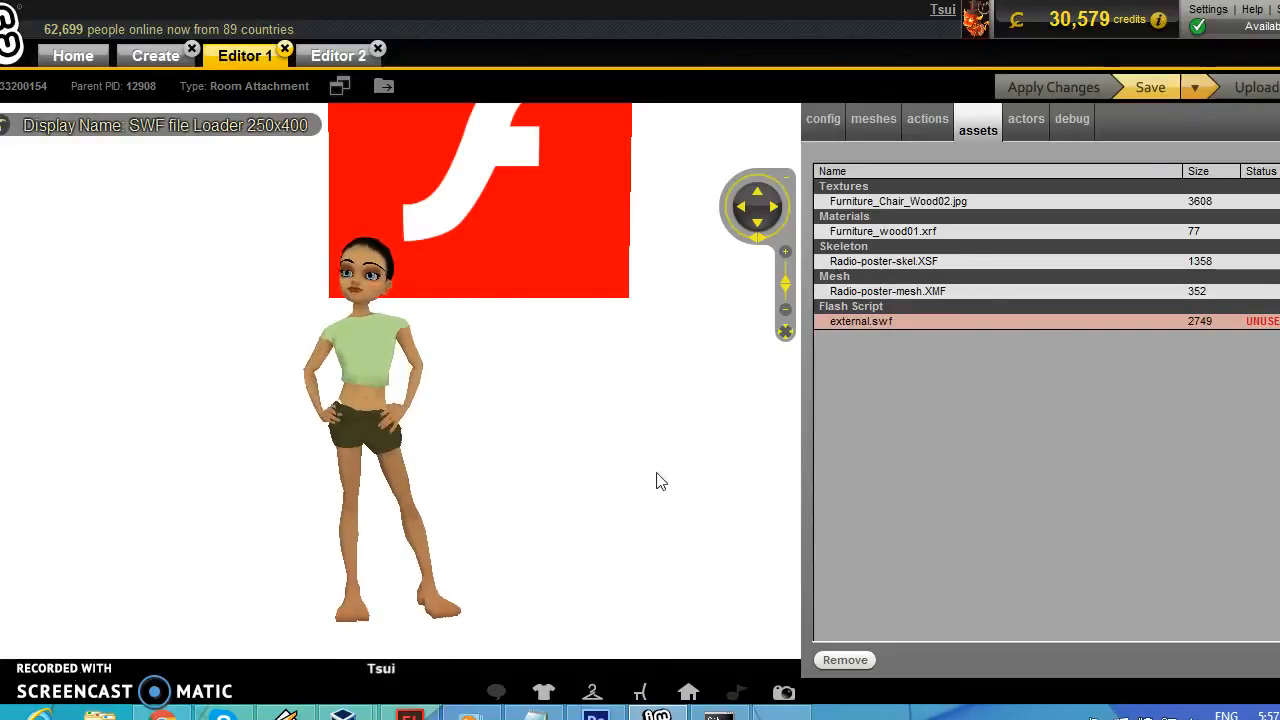
click(338, 60)
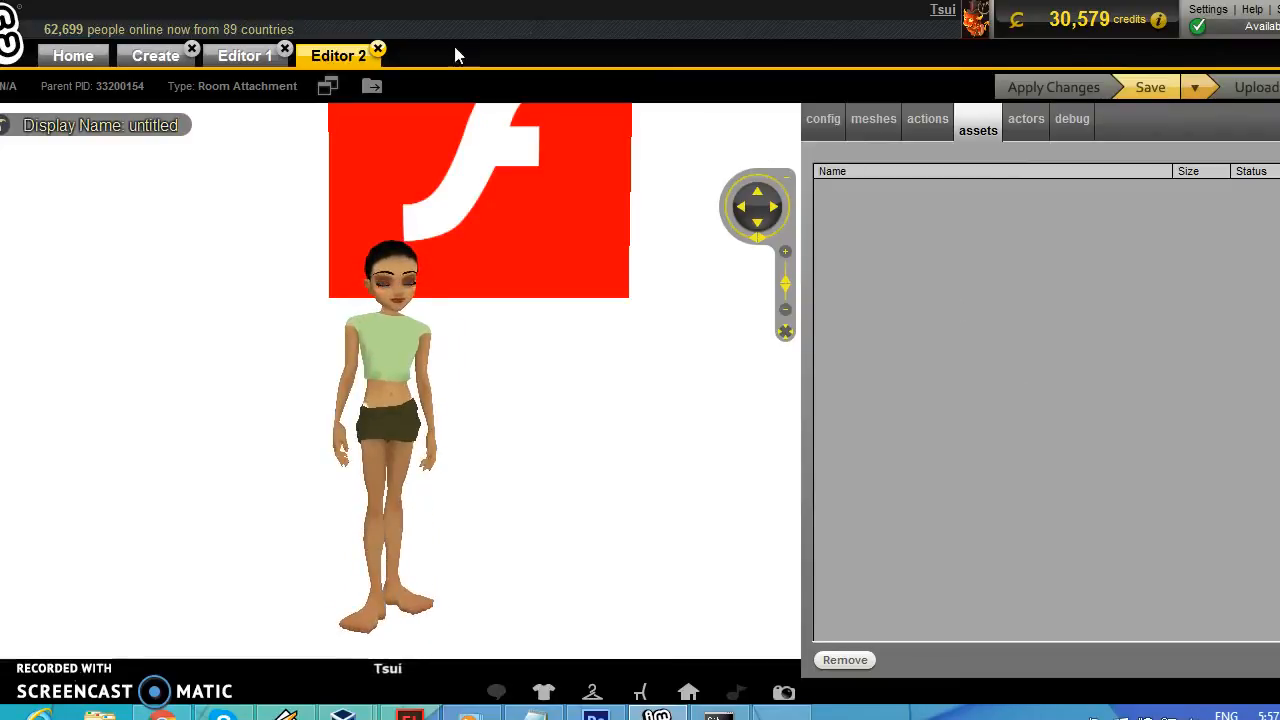
click(252, 57)
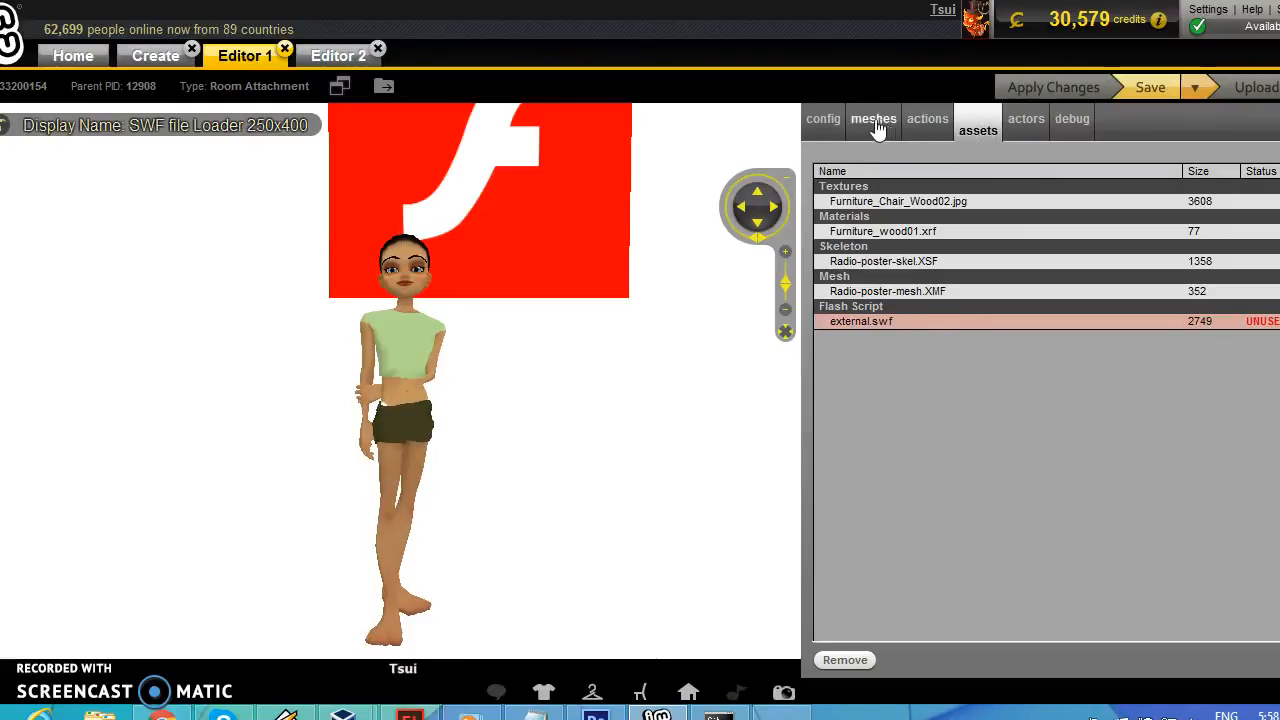
click(328, 57)
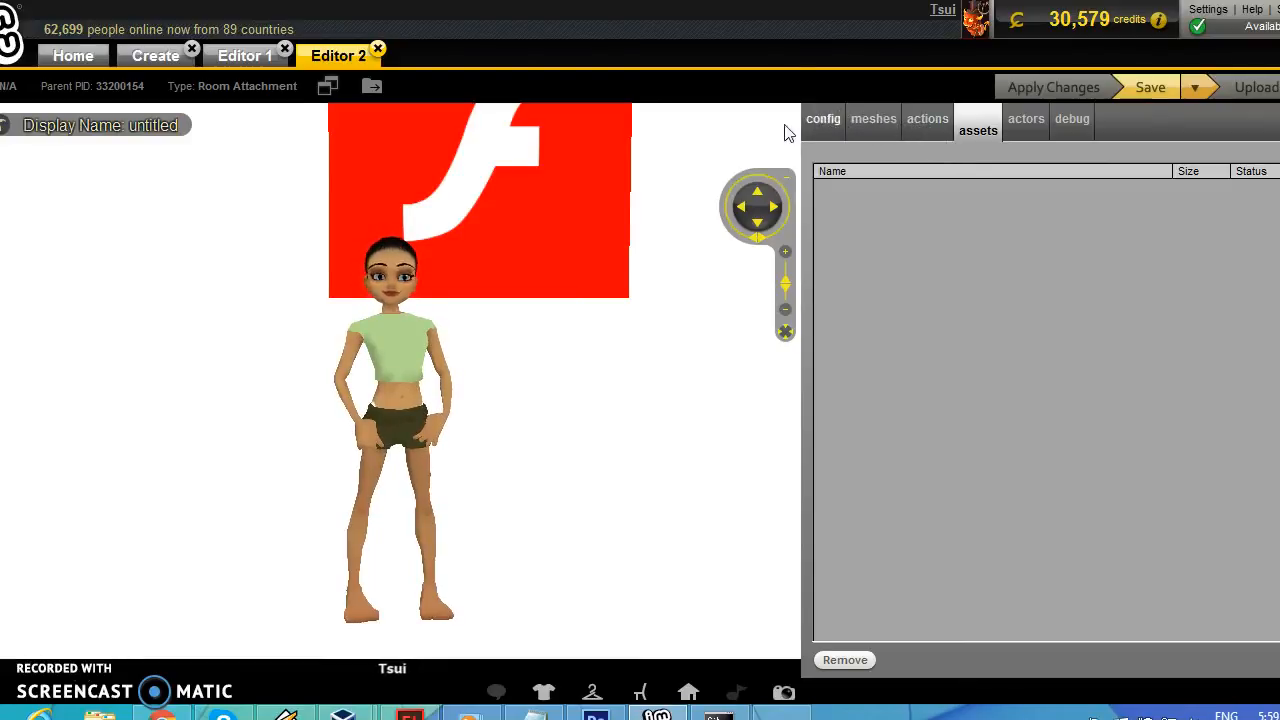
Show the derived product's meshes and open its project assets folder
click(371, 90)
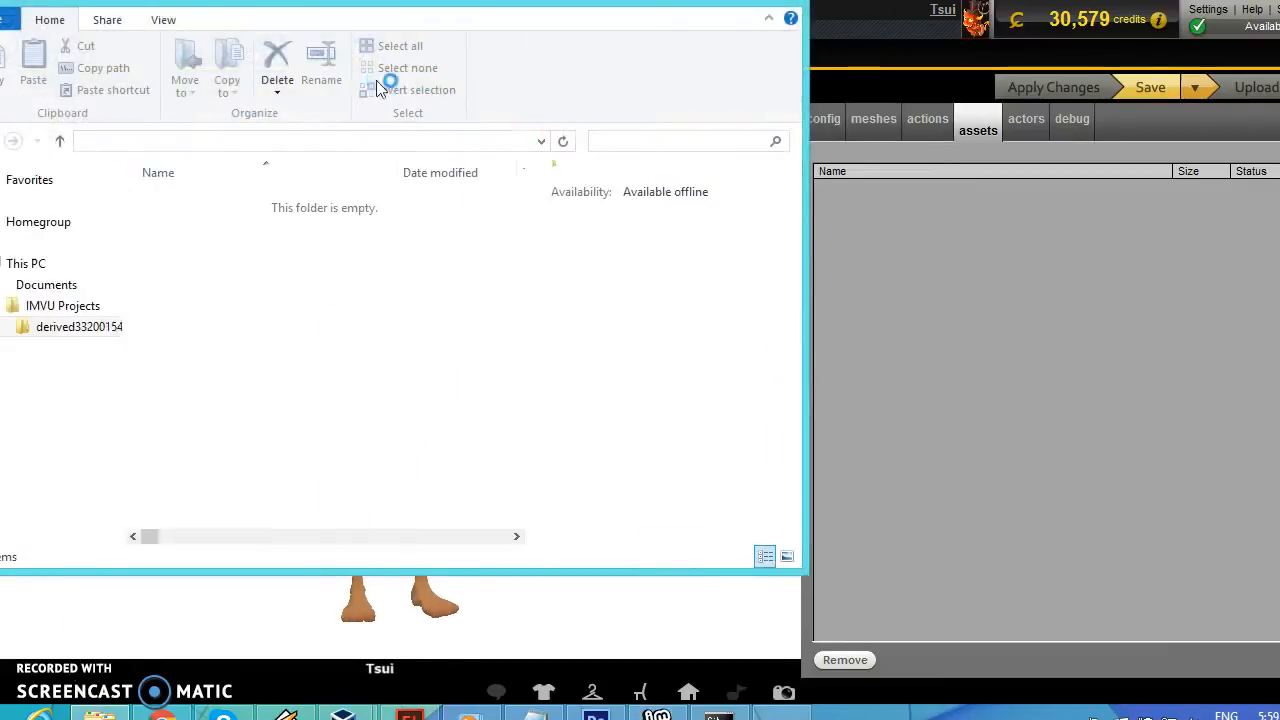
click(781, 1)
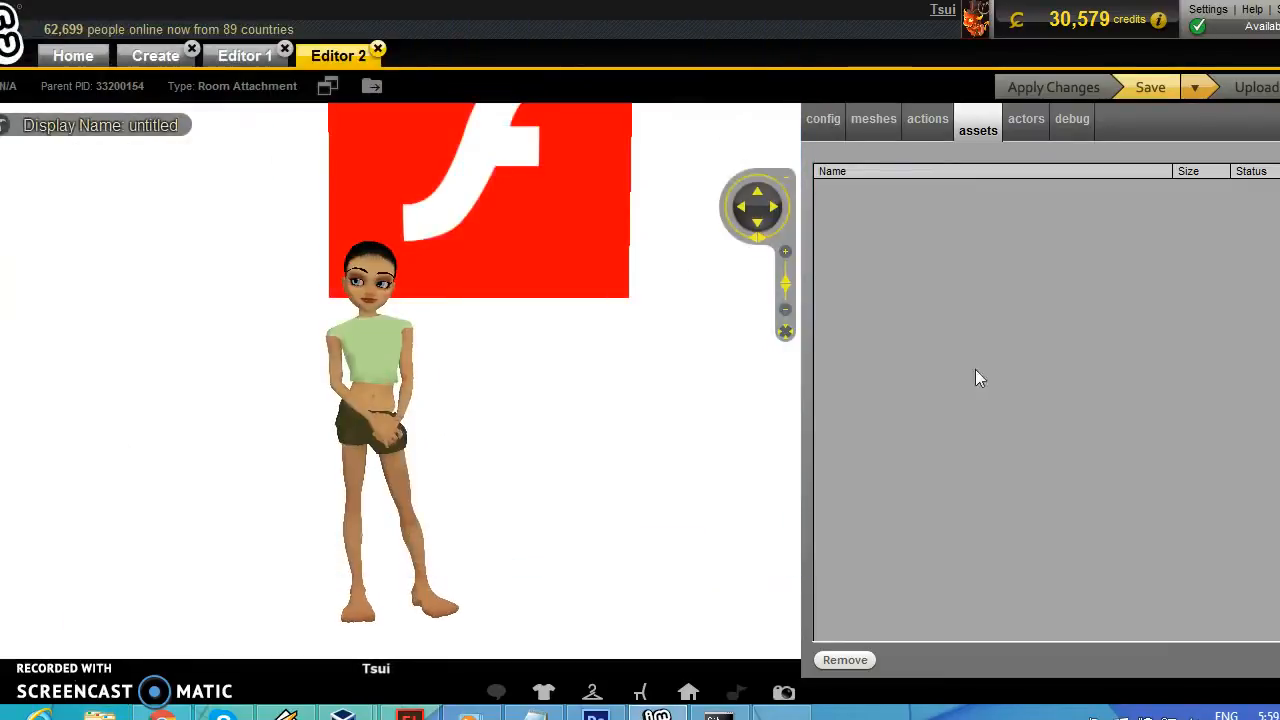
click(868, 124)
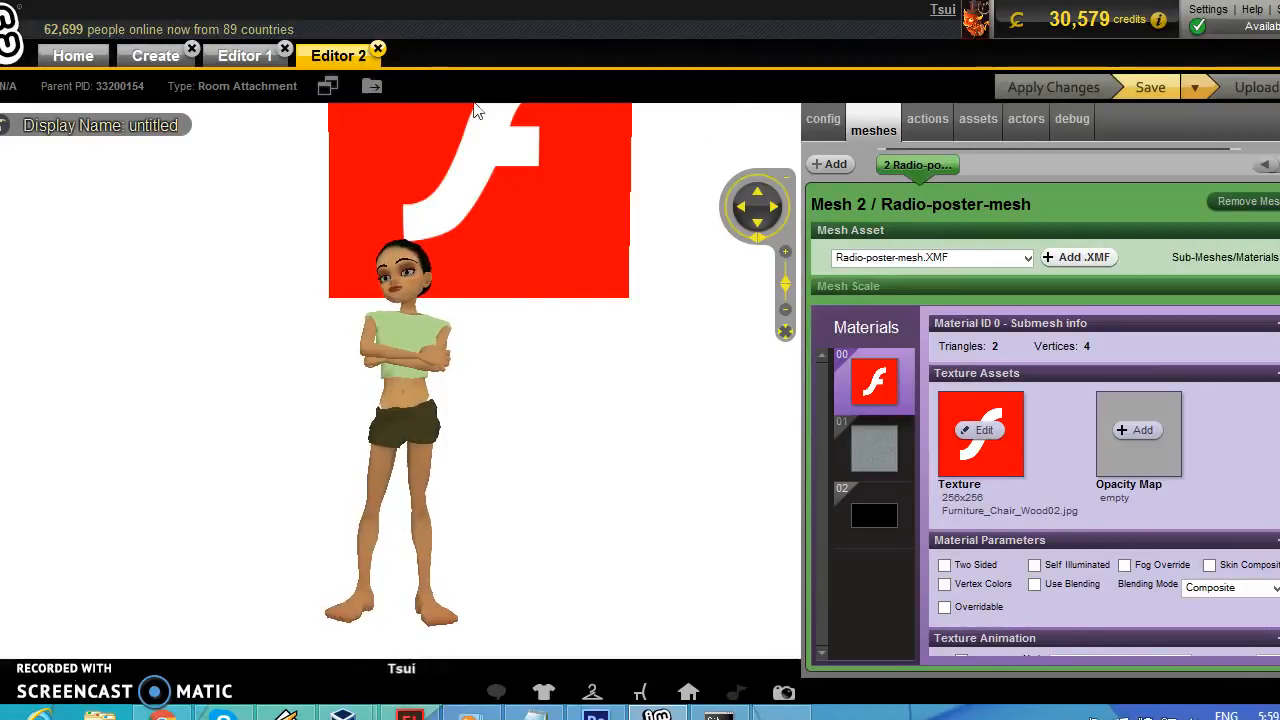
click(371, 88)
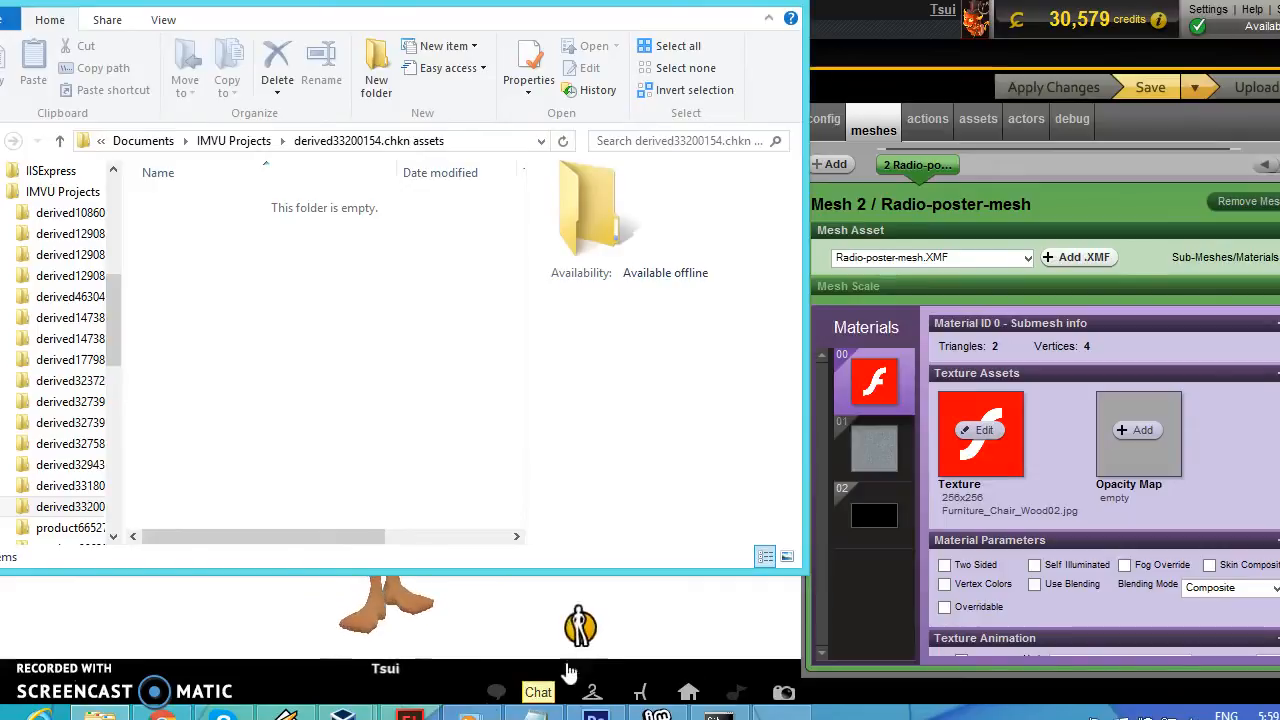
Switch to Photoshop, dismiss the foreground color picker and delete Layer 1 from the Untitled-2 document
click(596, 712)
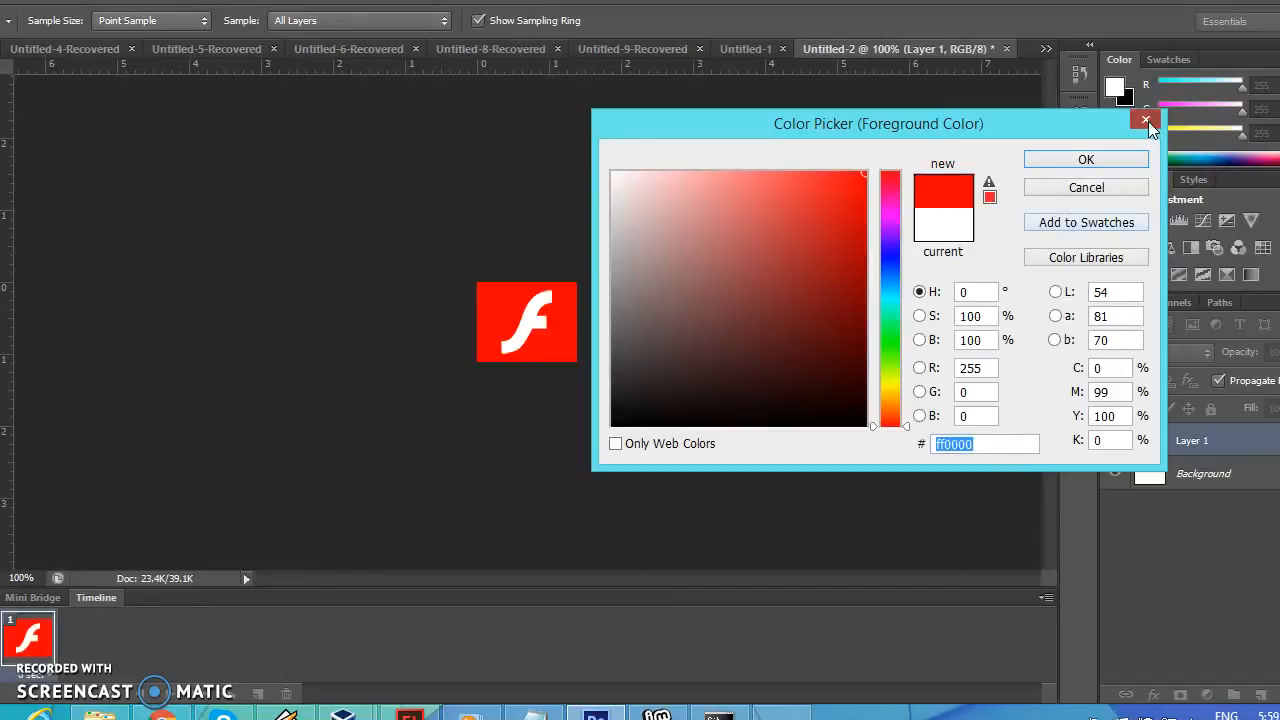
click(1145, 121)
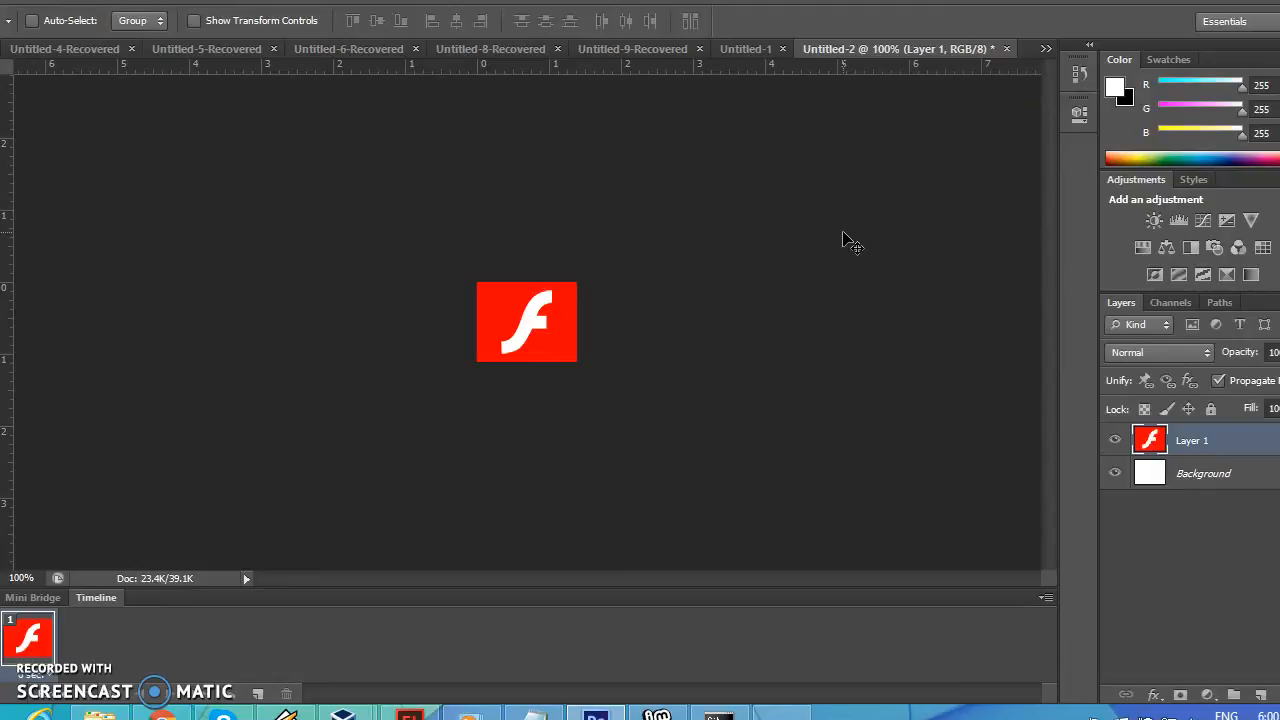
key(Delete)
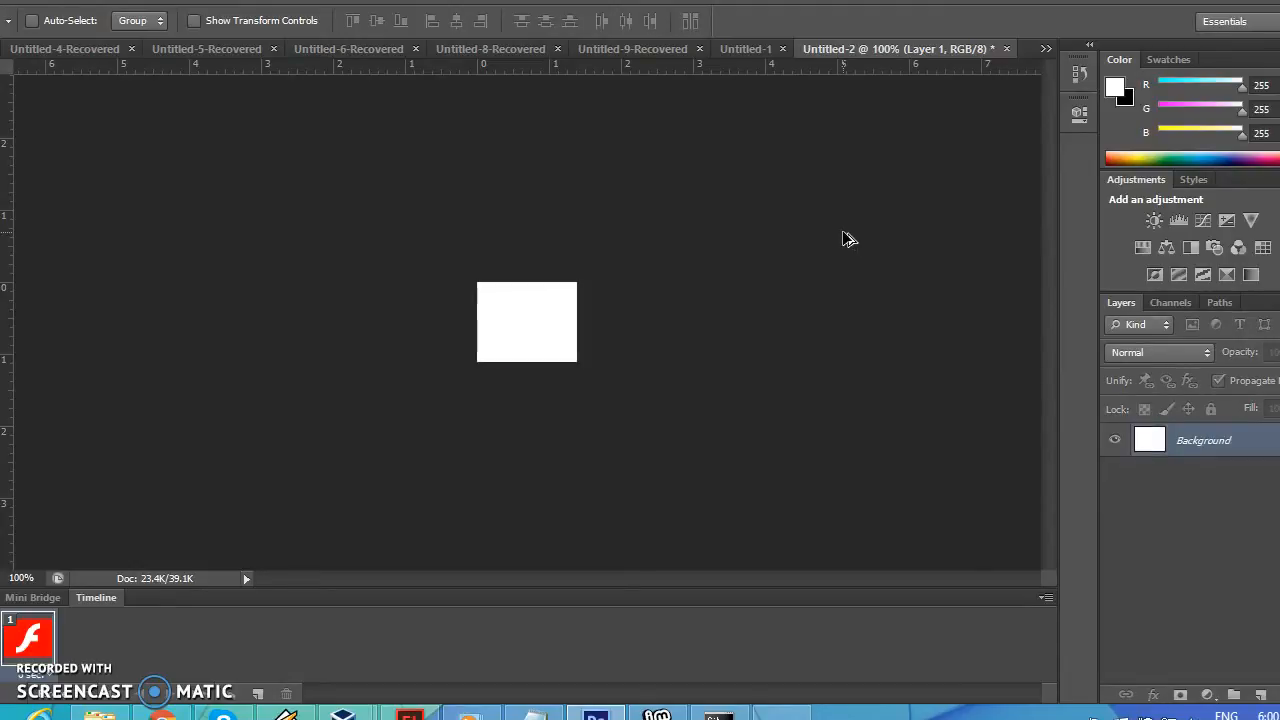
Paint soft blue brush strokes (RGB 0, 174, 239) across the Flash logo on Layer 3 of Untitled-1
click(760, 48)
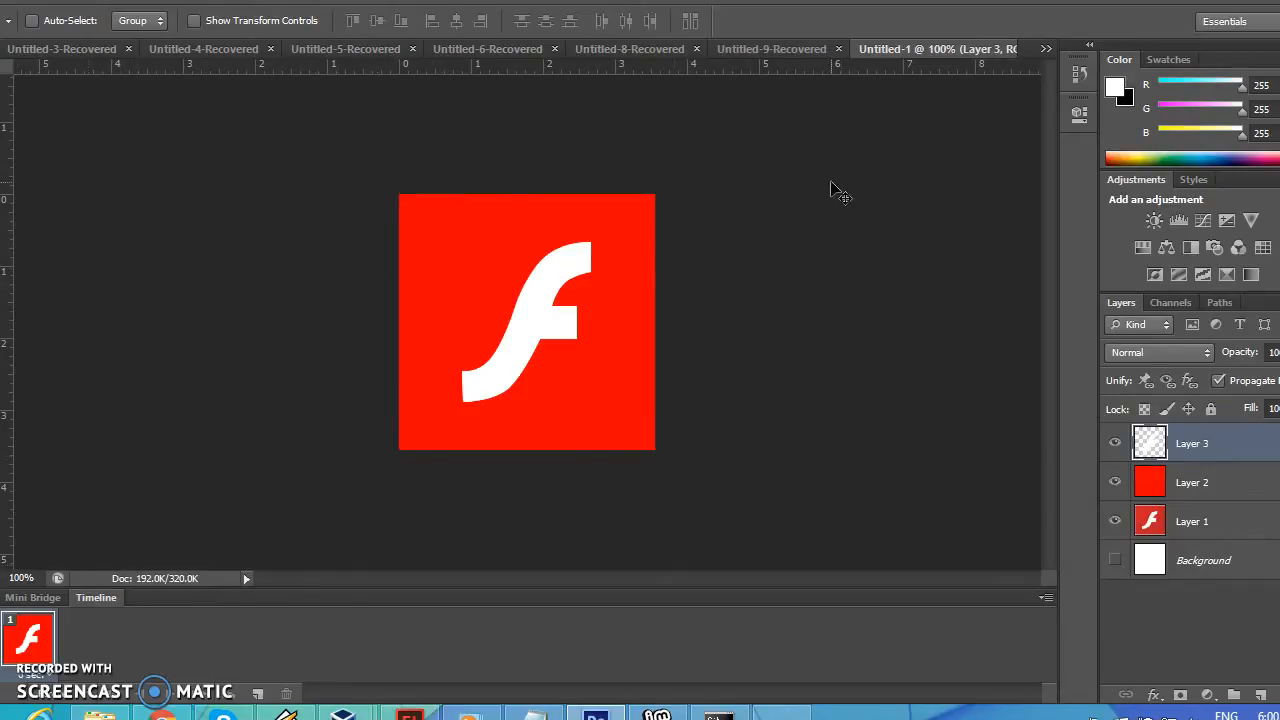
click(1208, 153)
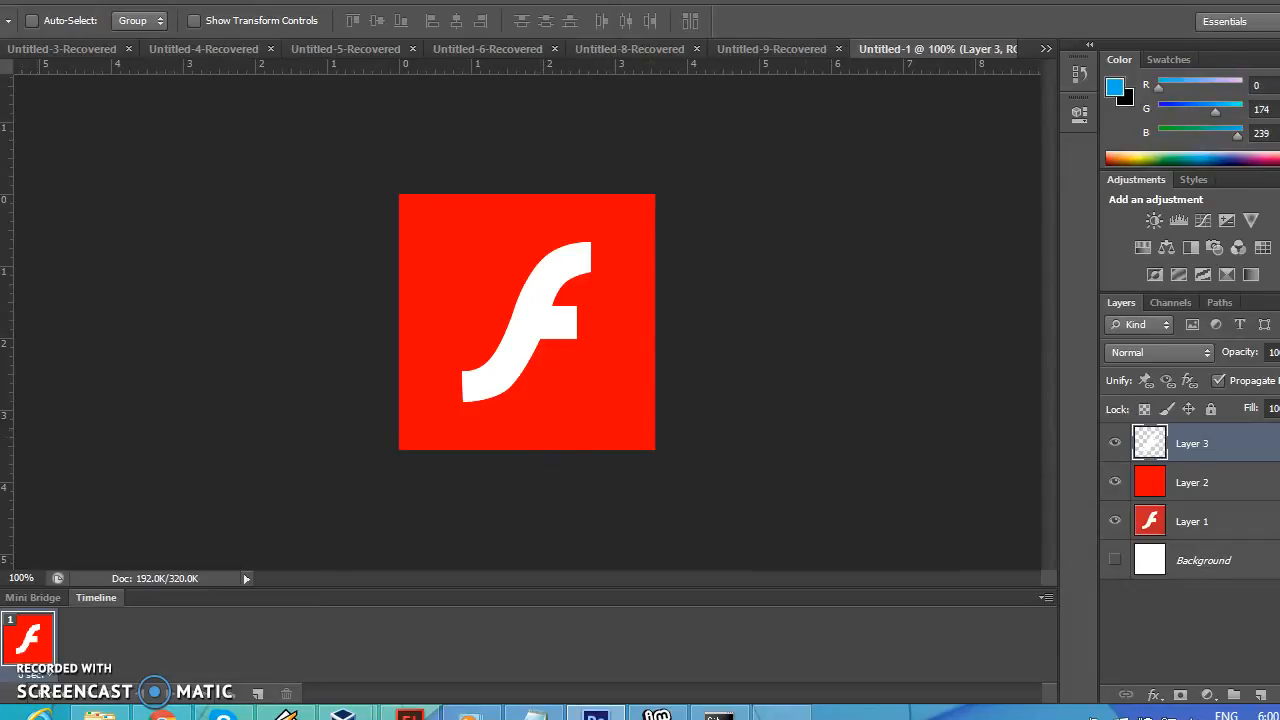
key(b)
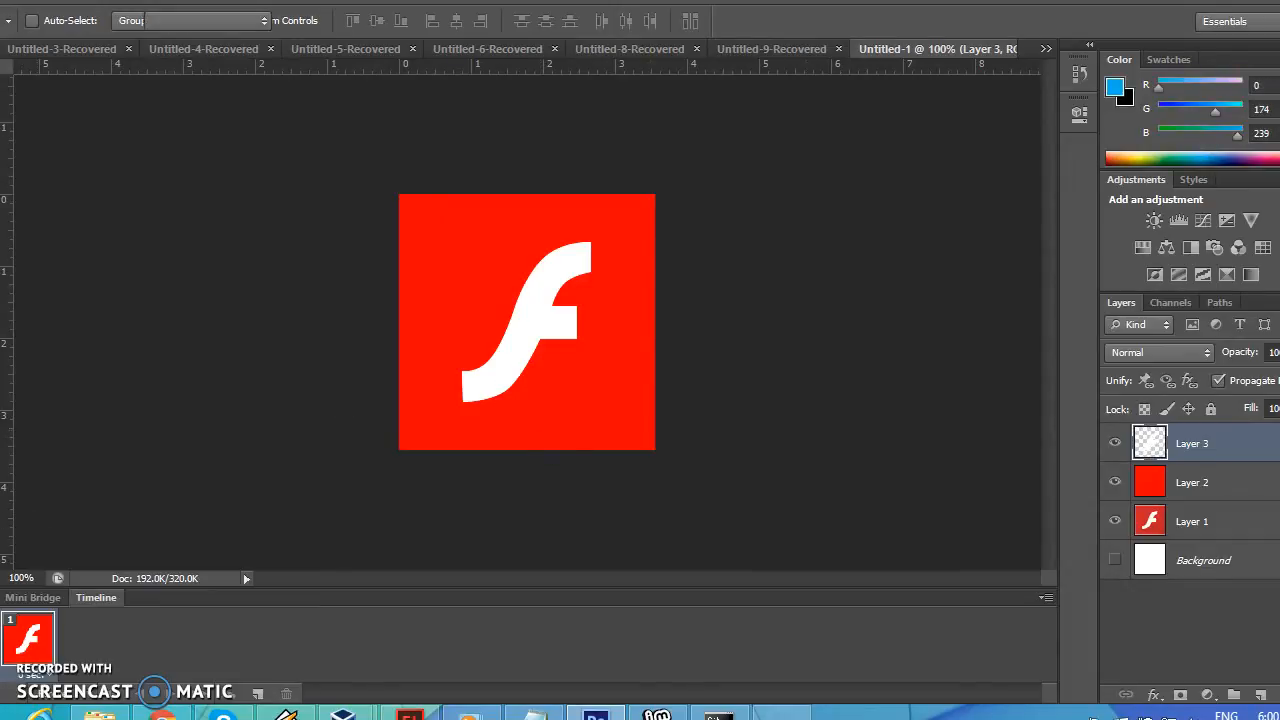
mouse_move(449, 280)
mouse_down()
mouse_move(460, 308)
mouse_move(534, 118)
mouse_move(443, 221)
mouse_move(552, 238)
mouse_move(487, 234)
mouse_move(537, 291)
mouse_move(514, 350)
mouse_up()
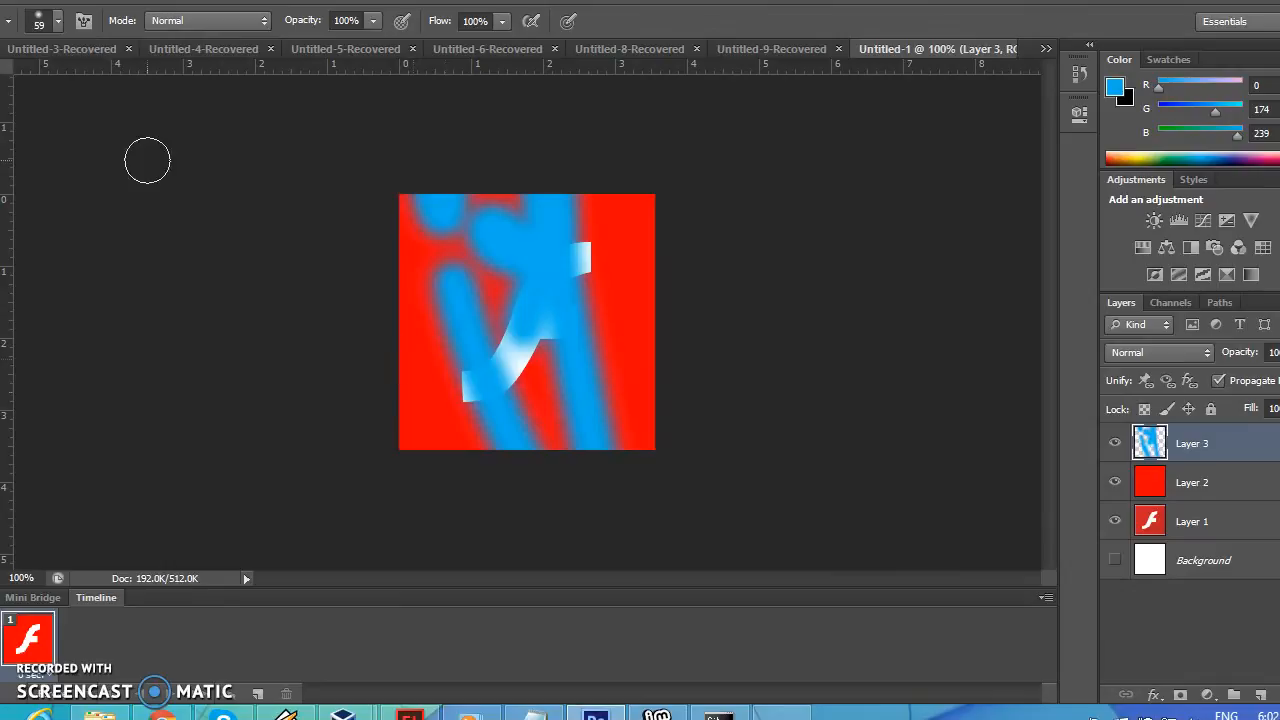
Start saving the painted Untitled-1 image under a new name with JPEG as the file format
click(8, 1)
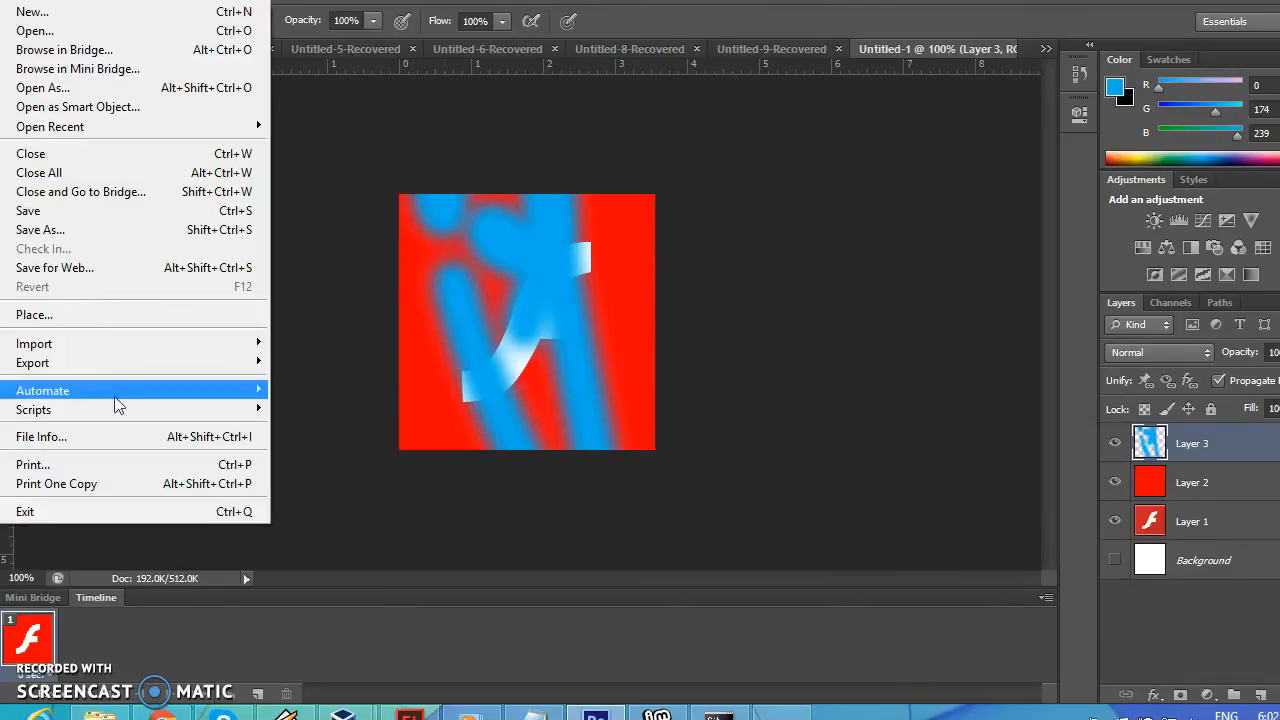
click(124, 230)
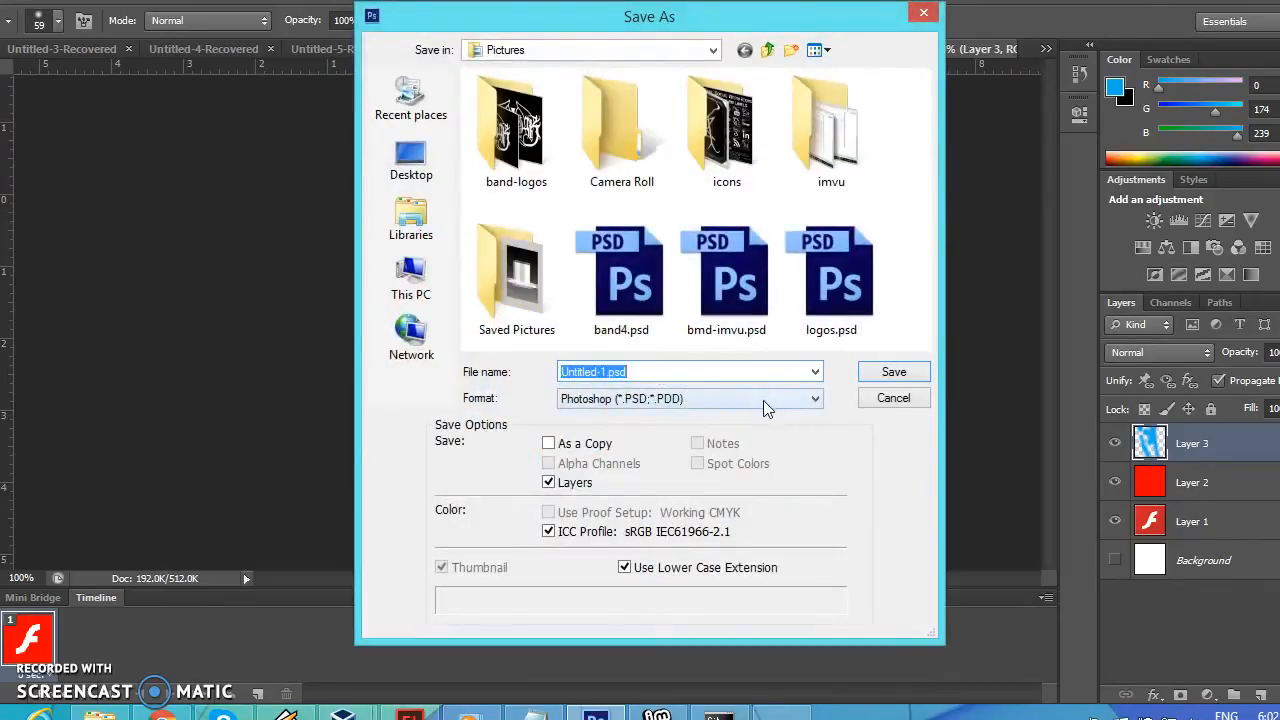
click(768, 397)
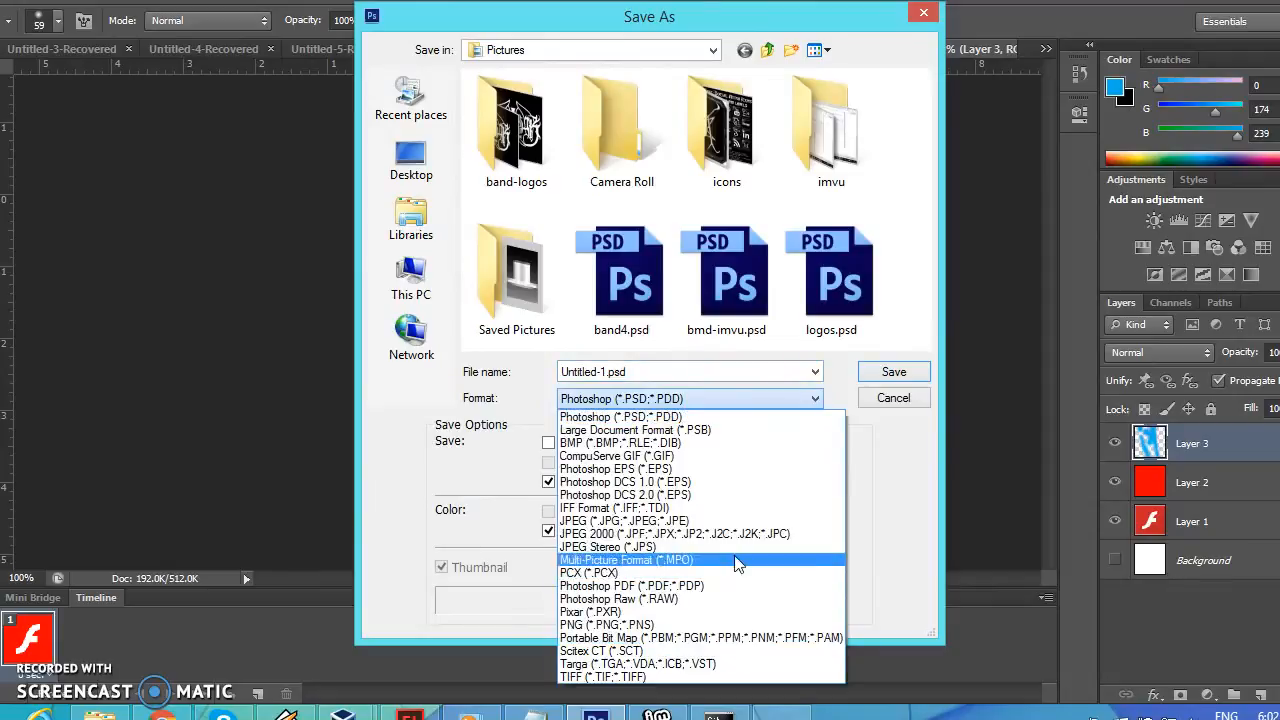
click(741, 521)
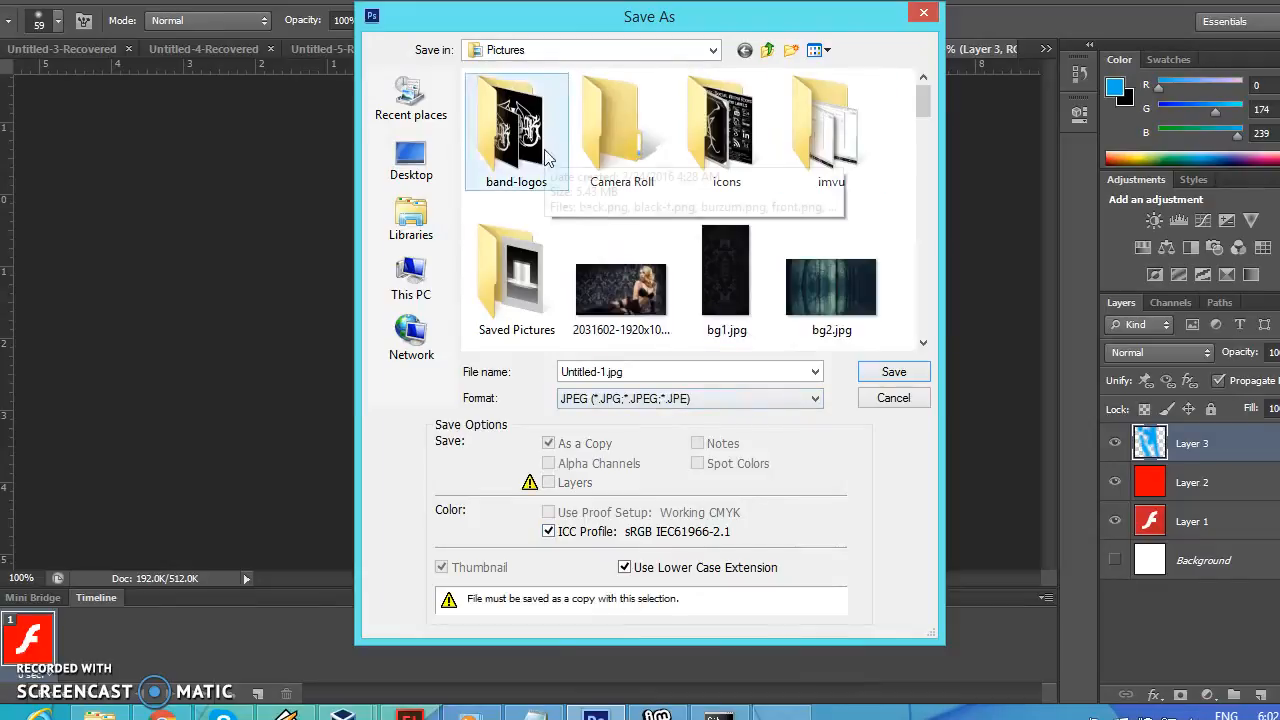
Set the Pictures library as the save location for the JPEG
click(410, 220)
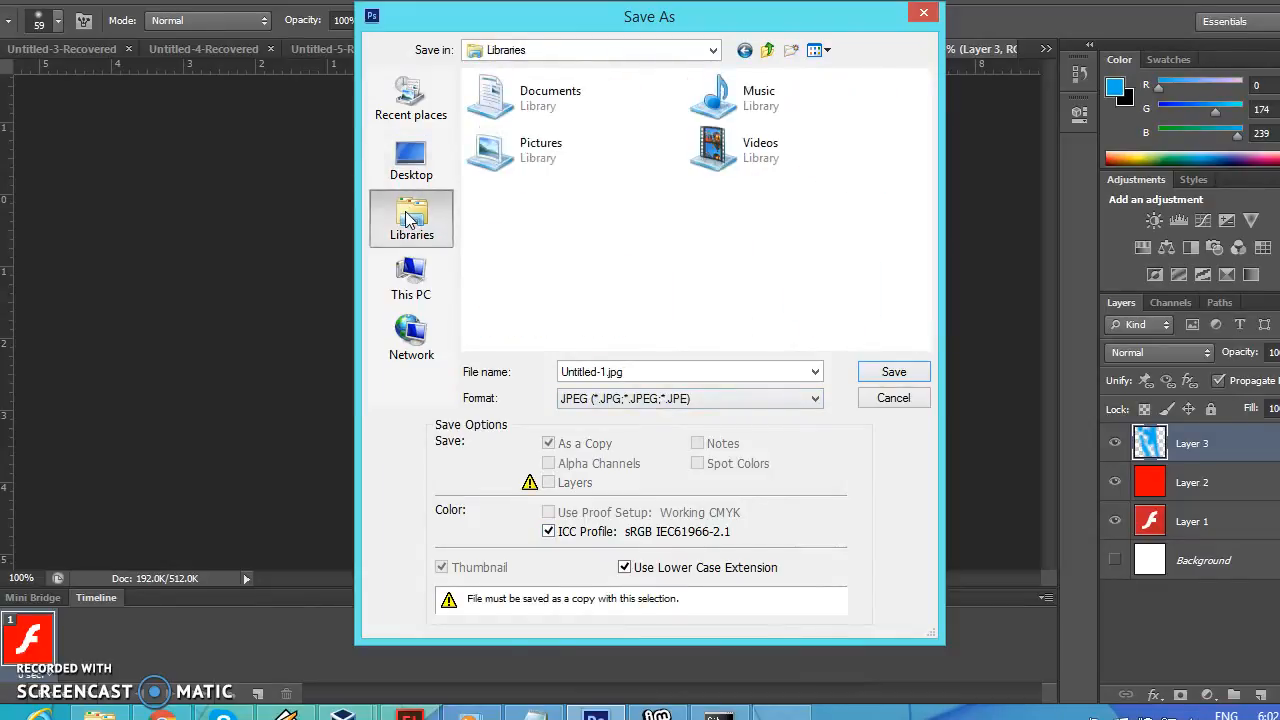
click(521, 153)
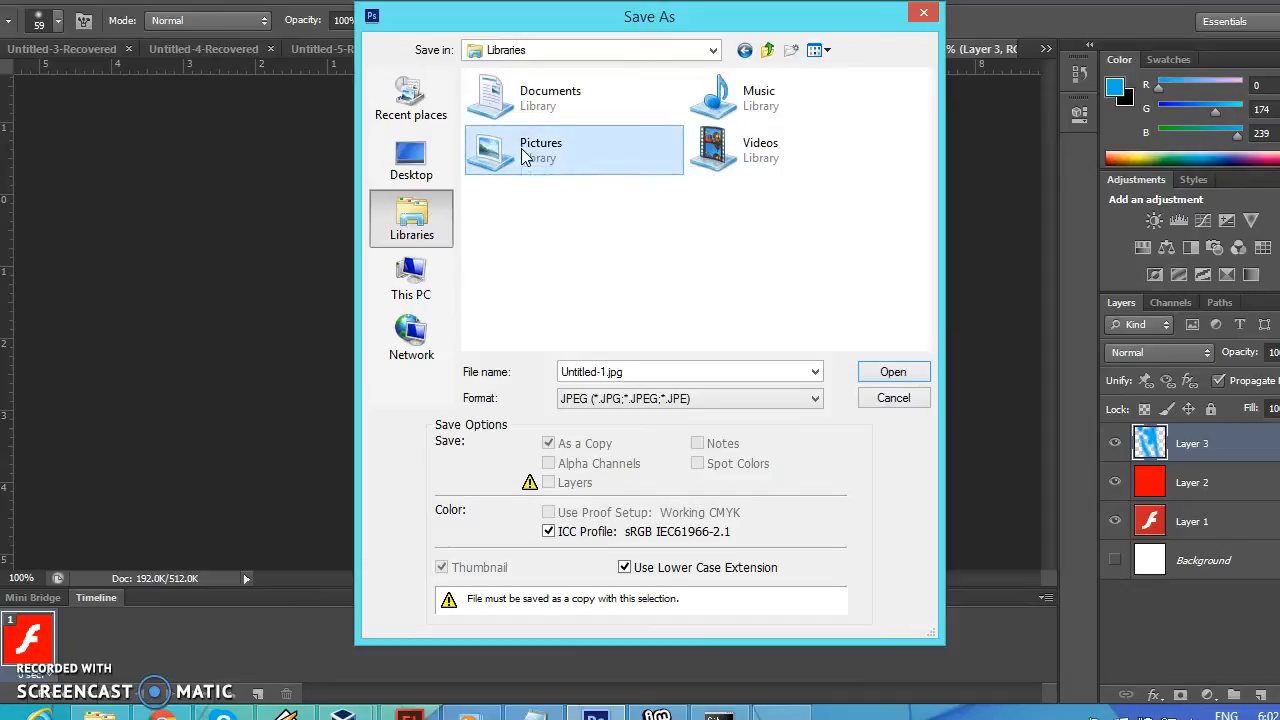
double_click(521, 148)
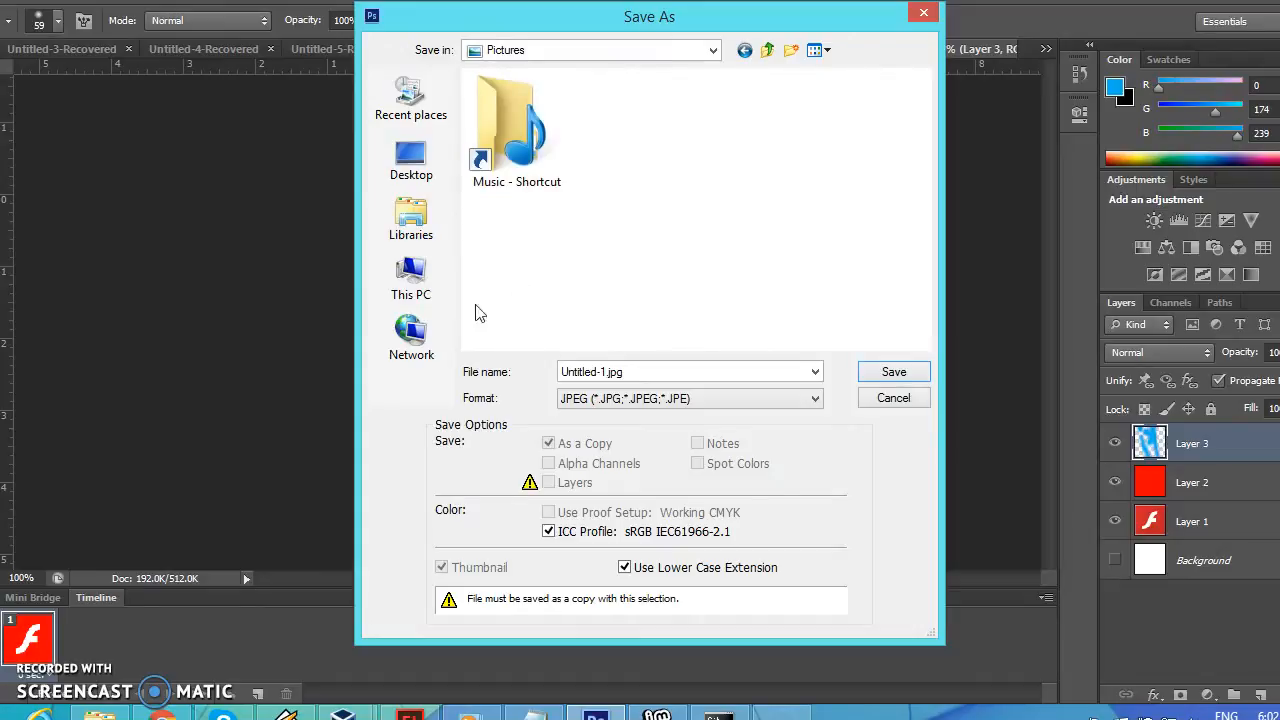
click(428, 228)
double_click(510, 165)
Name the file Furniture_Chair_Wood02.jpg and save it at Maximum JPEG quality, 12
double_click(605, 372)
click(587, 375)
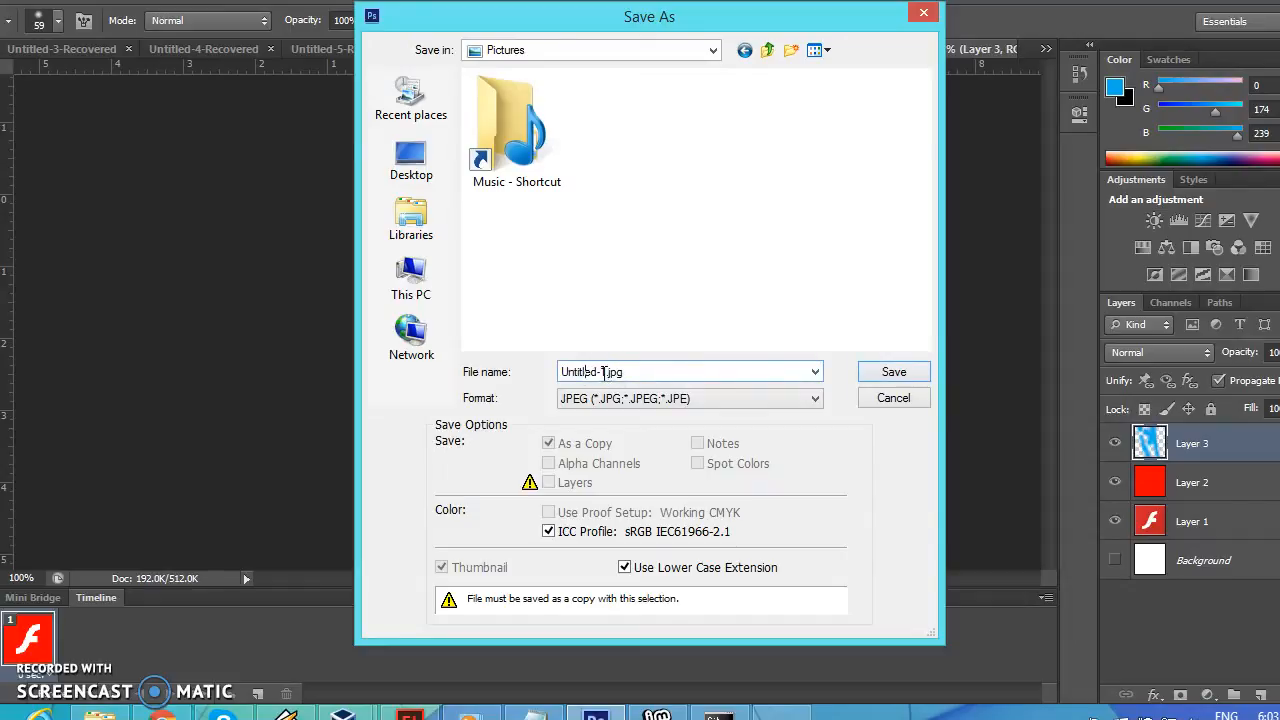
drag(607, 373, 555, 368)
text(Furniture_Chair_Wood02)
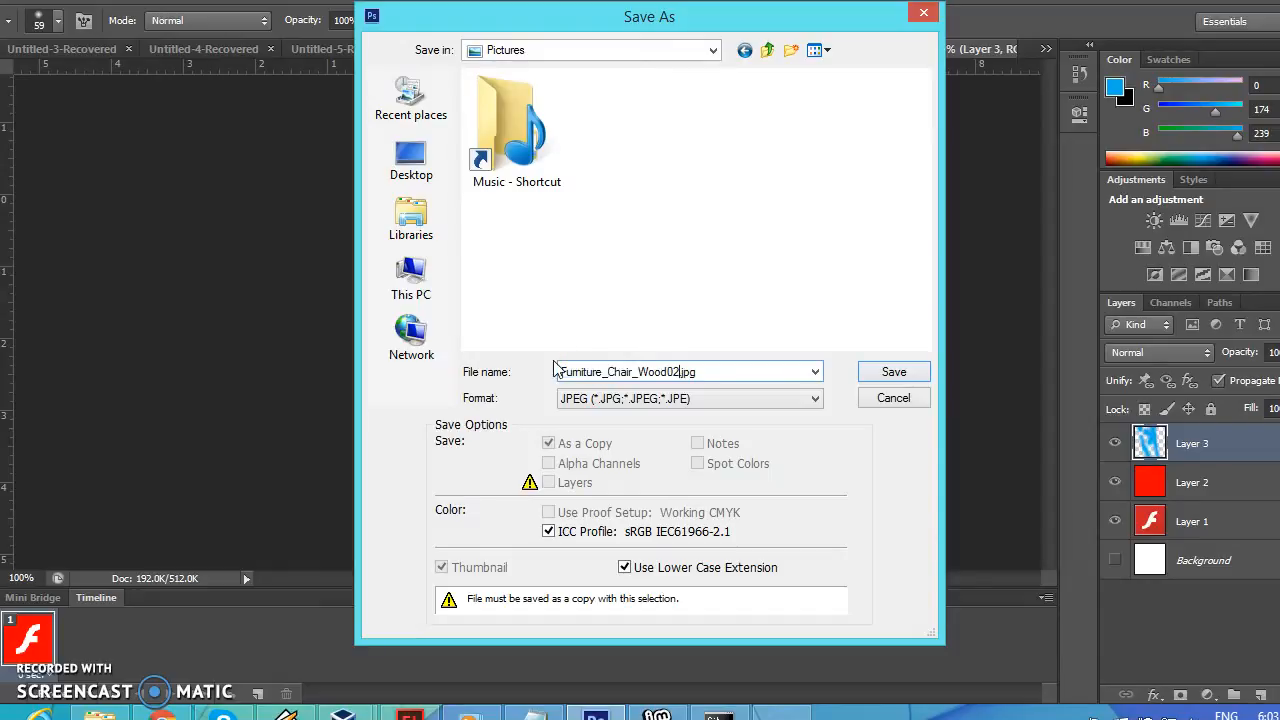
click(886, 378)
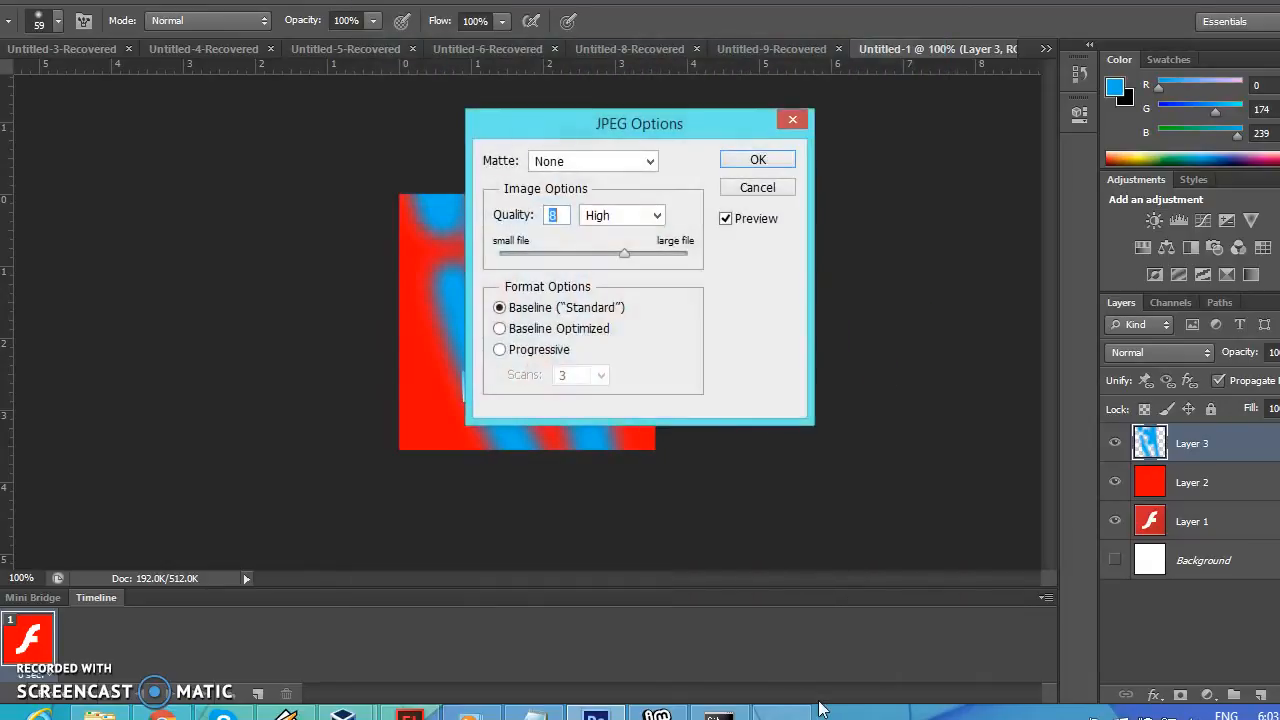
drag(631, 260, 686, 256)
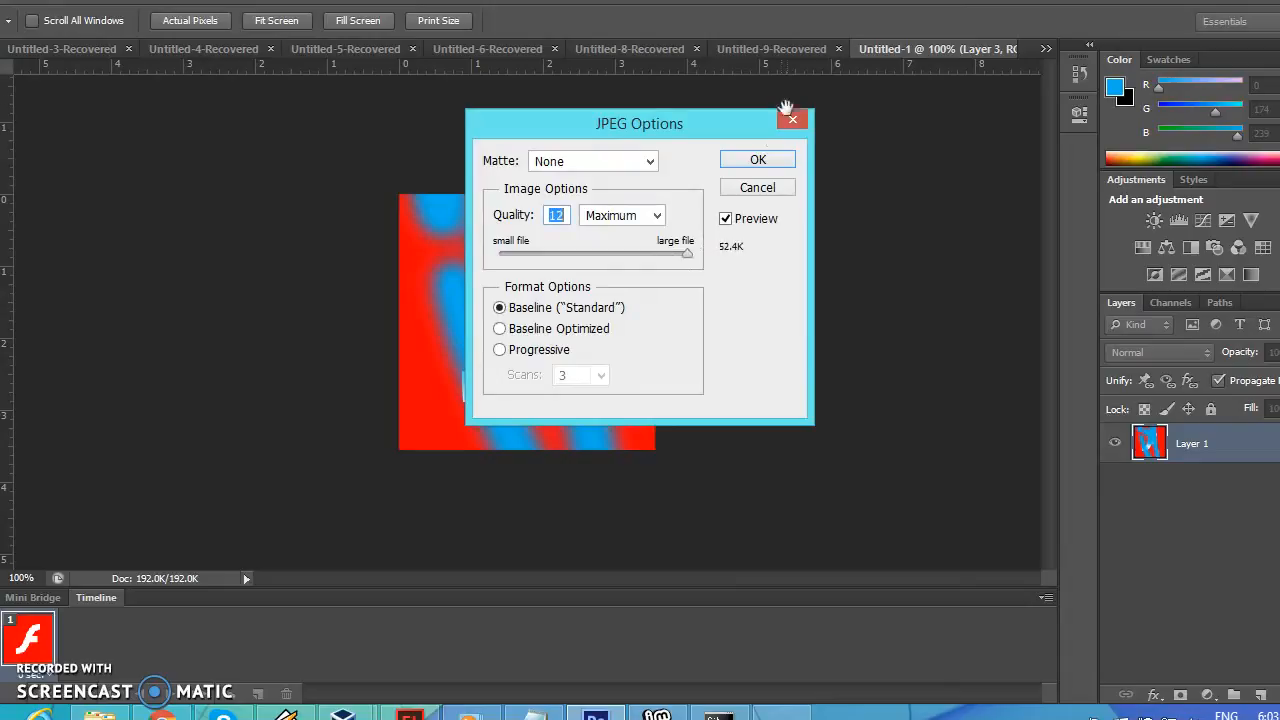
click(758, 160)
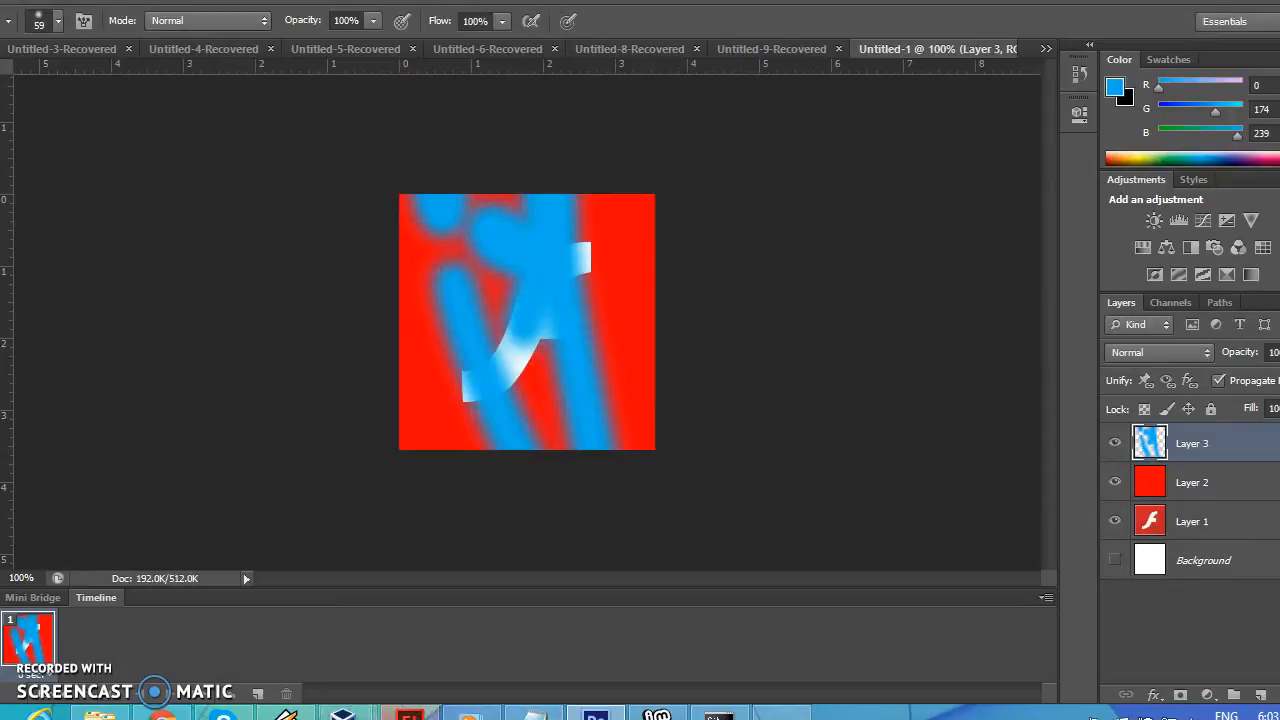
Switch to File Explorer and find the saved texture in the Pictures folder of the user's home folder
key(alt+Tab)
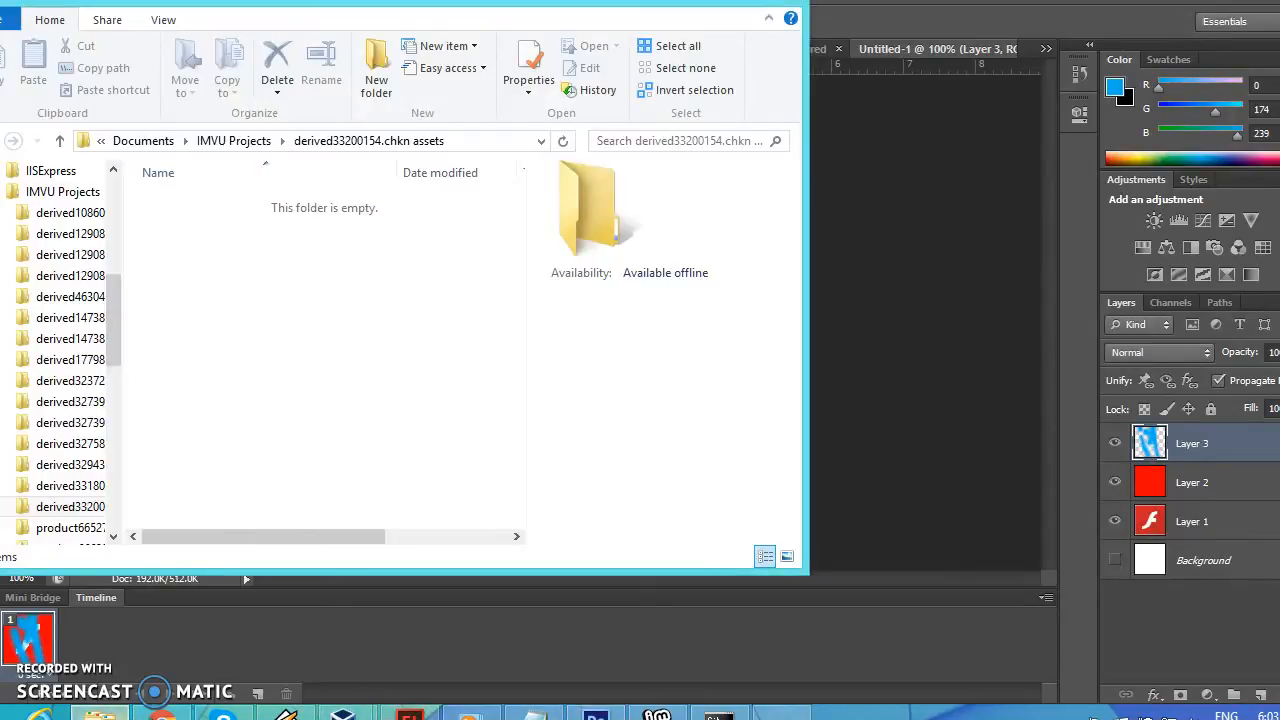
drag(120, 331, 127, 225)
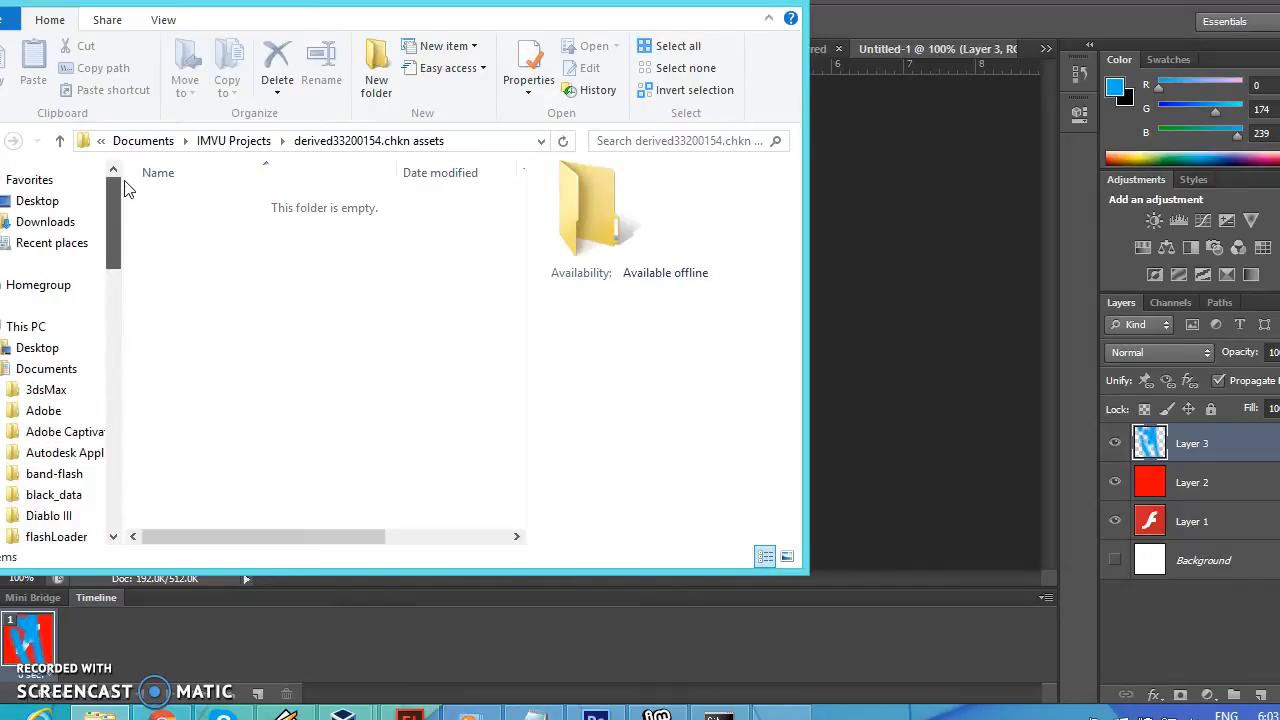
drag(114, 177, 163, 133)
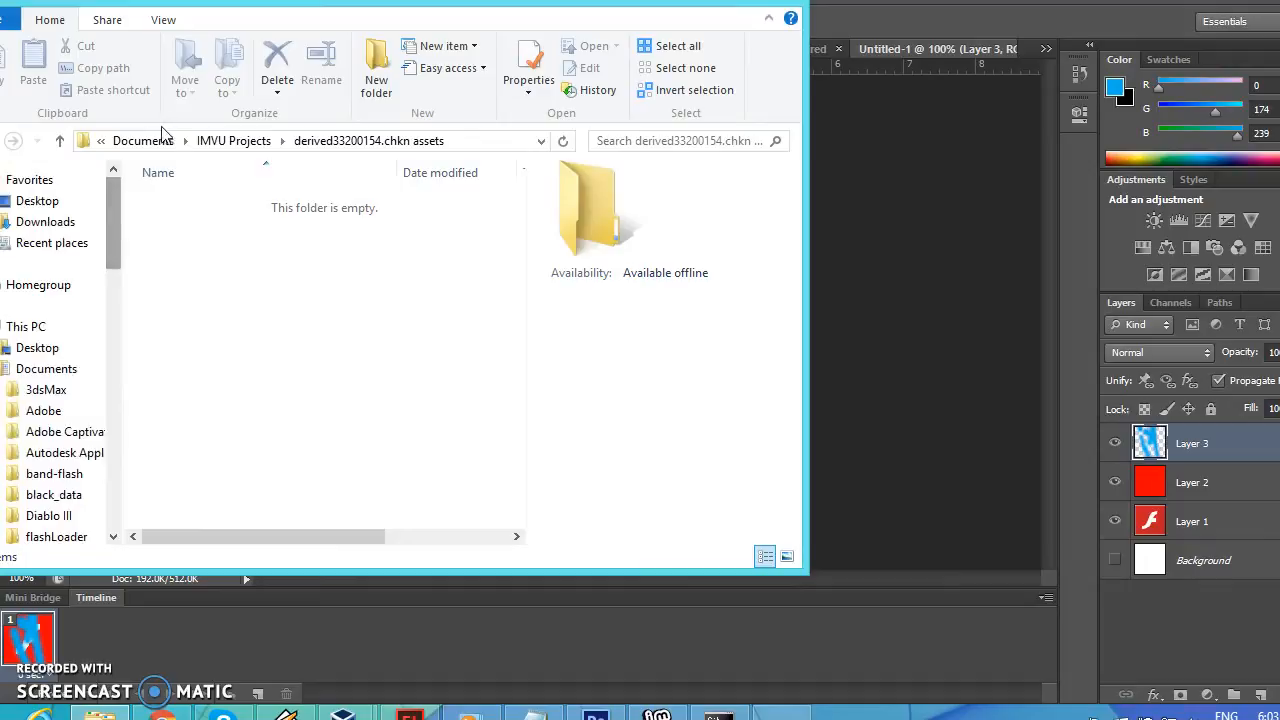
click(100, 141)
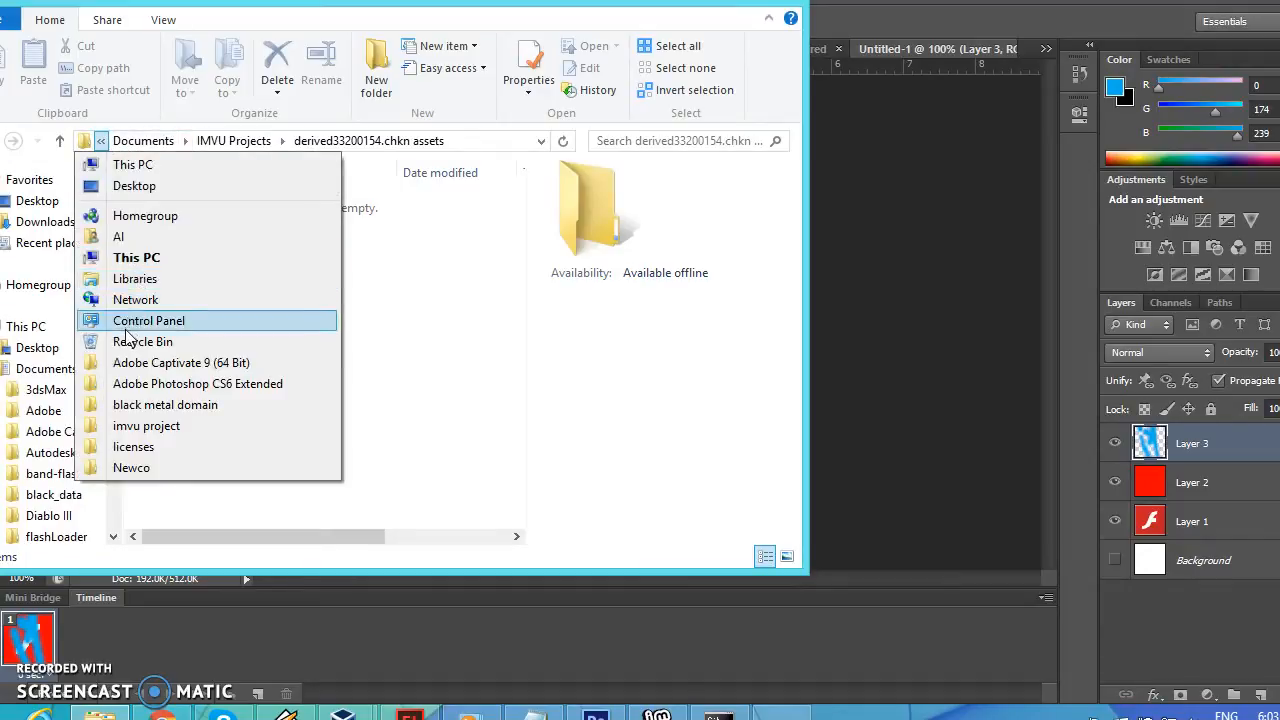
click(142, 237)
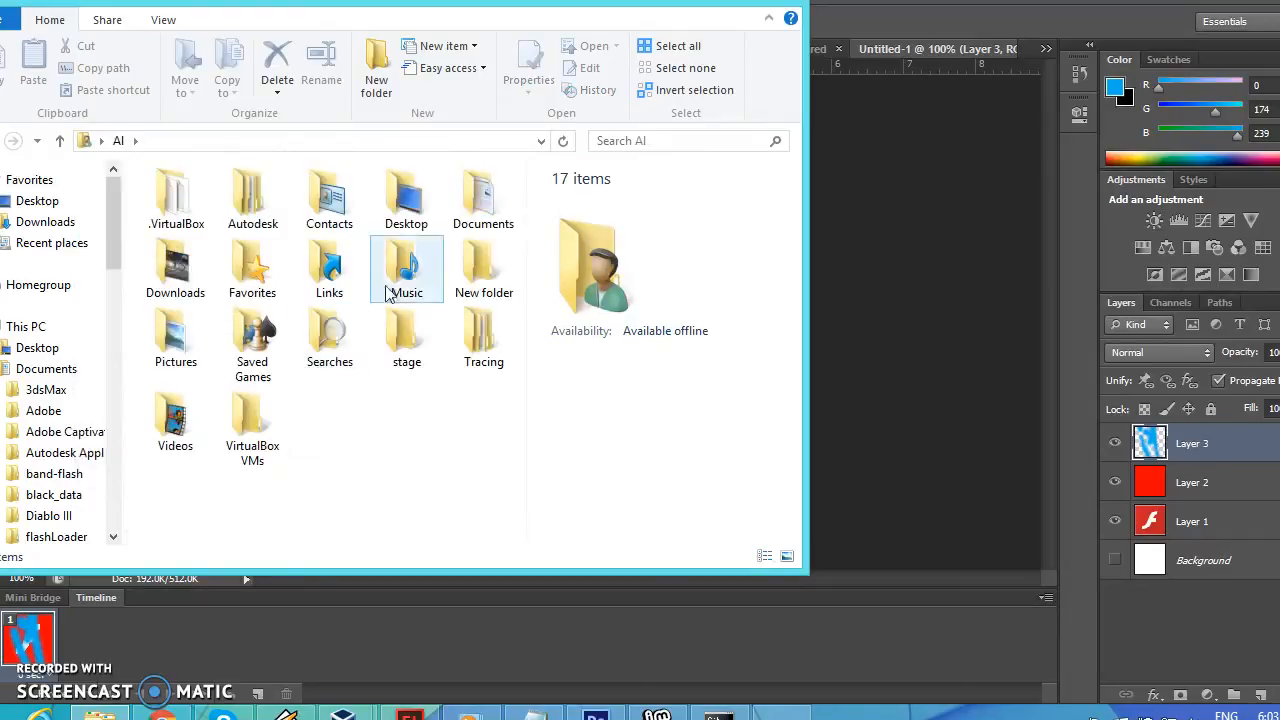
double_click(175, 350)
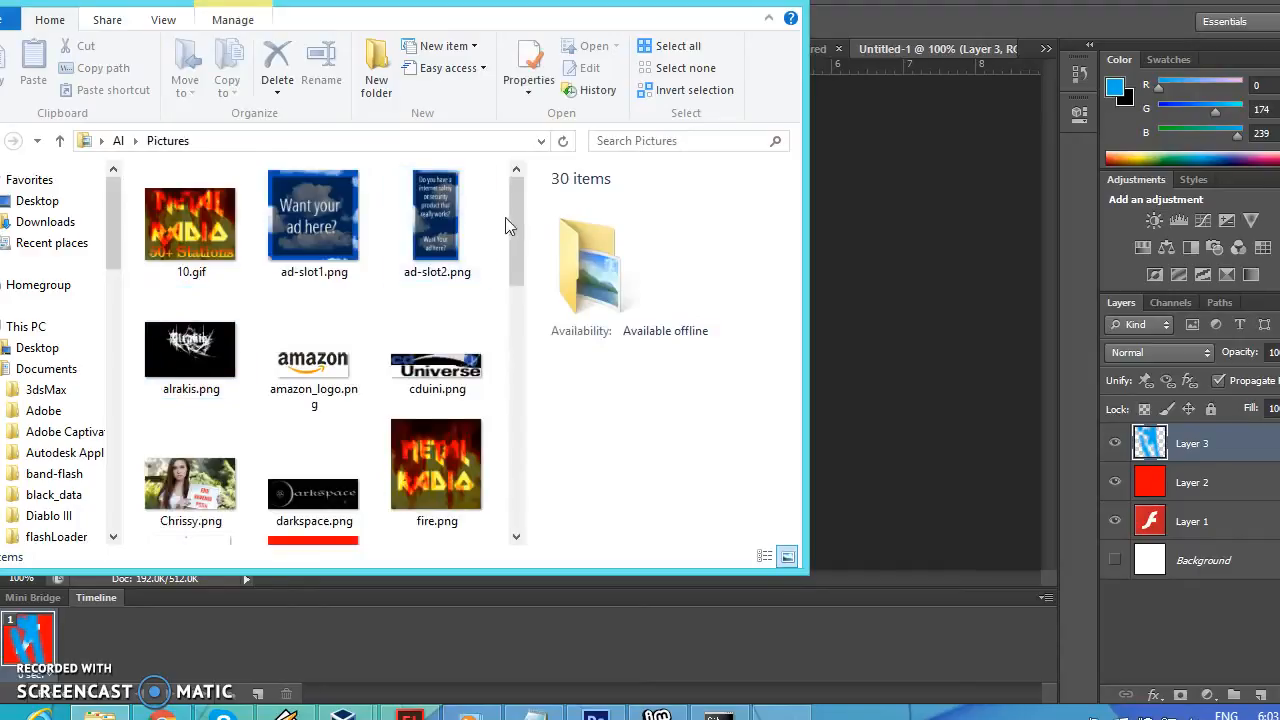
drag(517, 223, 506, 310)
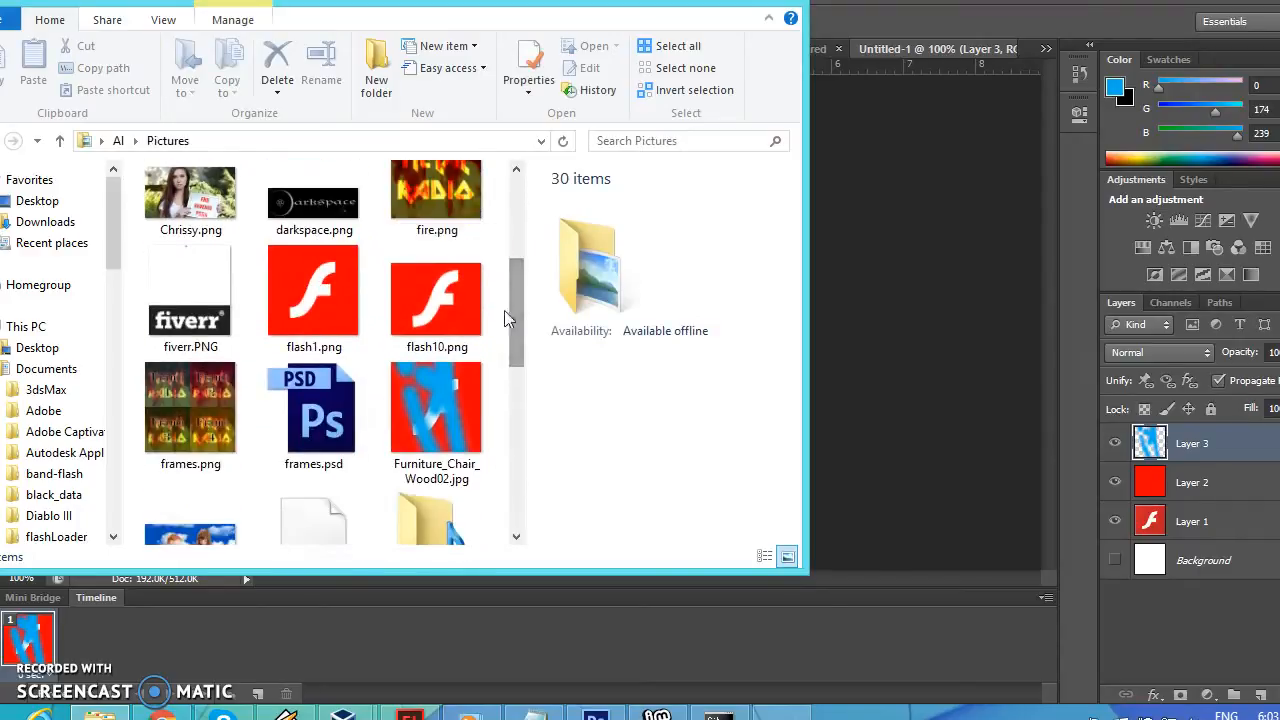
Copy Furniture_Chair_Wood02.jpg from Pictures into the derived33200154.chkn assets folder
click(436, 418)
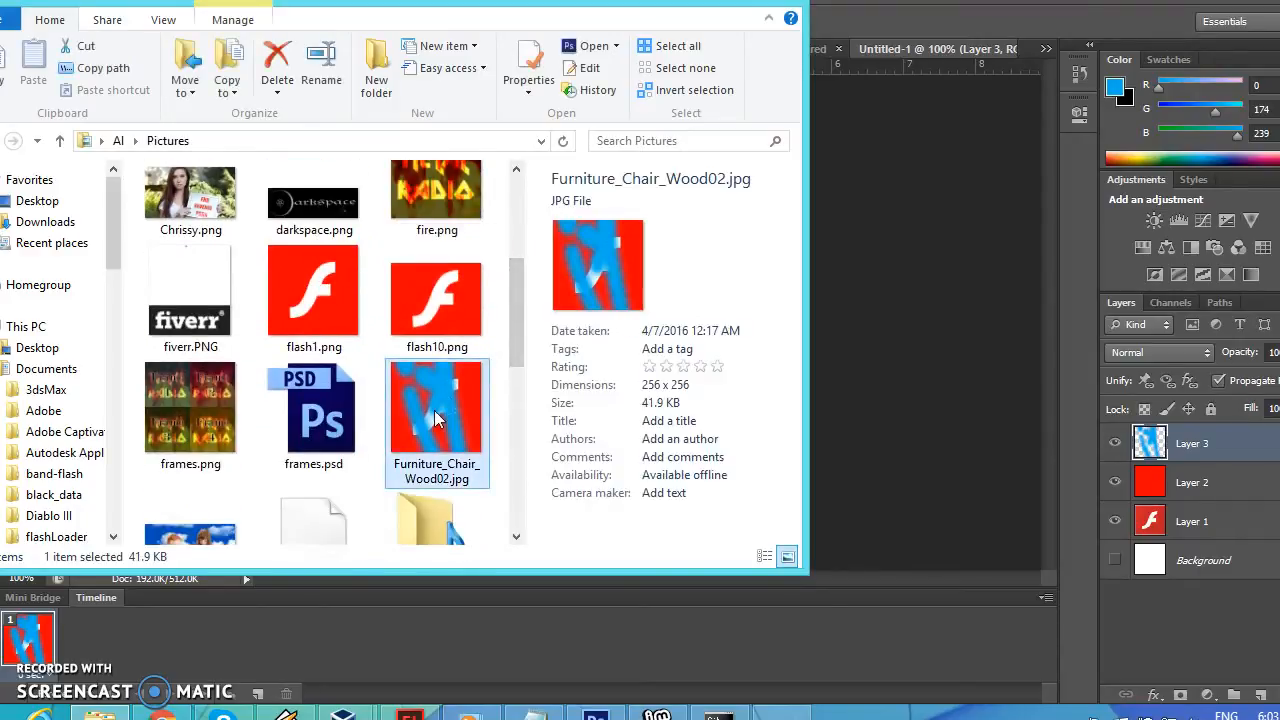
double_click(434, 412)
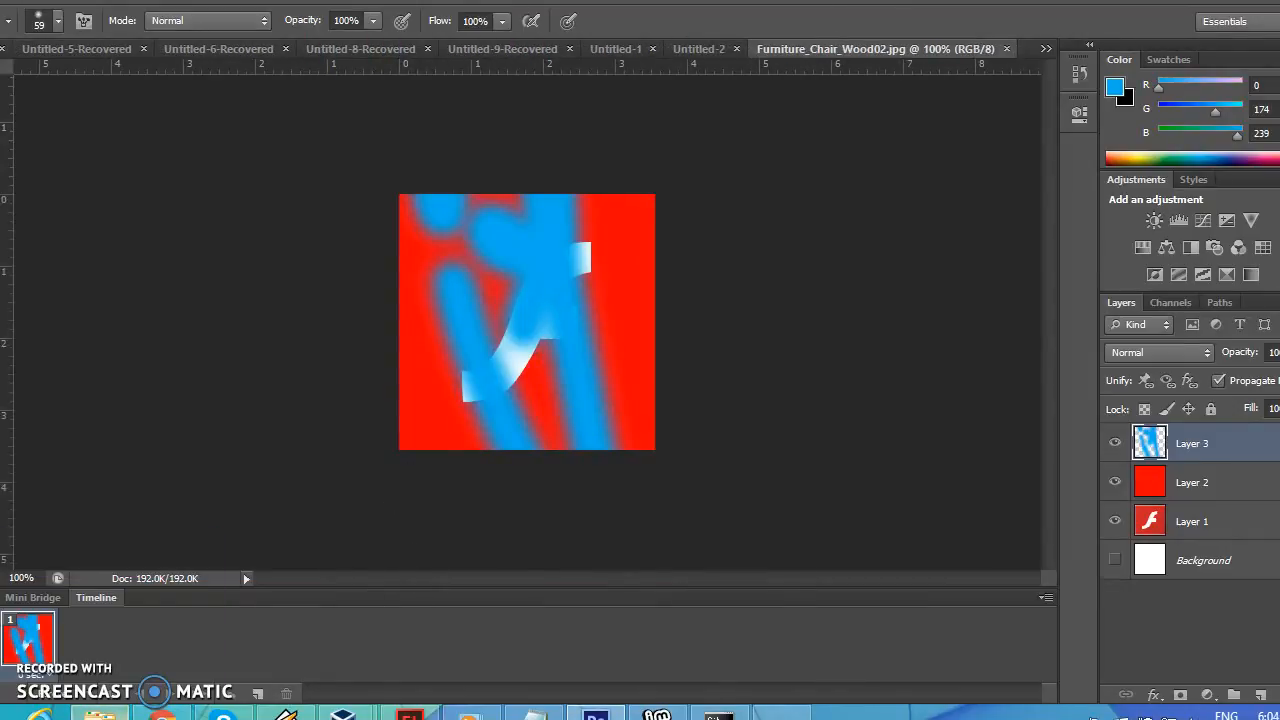
click(100, 716)
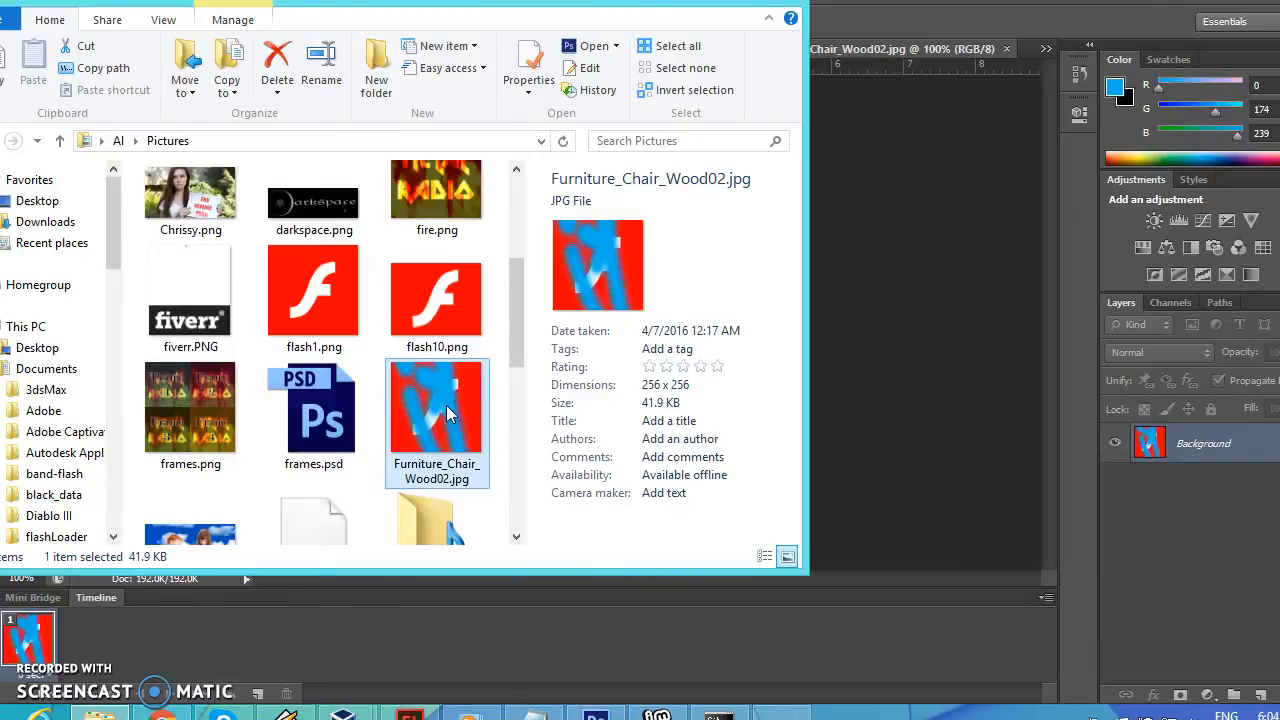
key(ctrl+c)
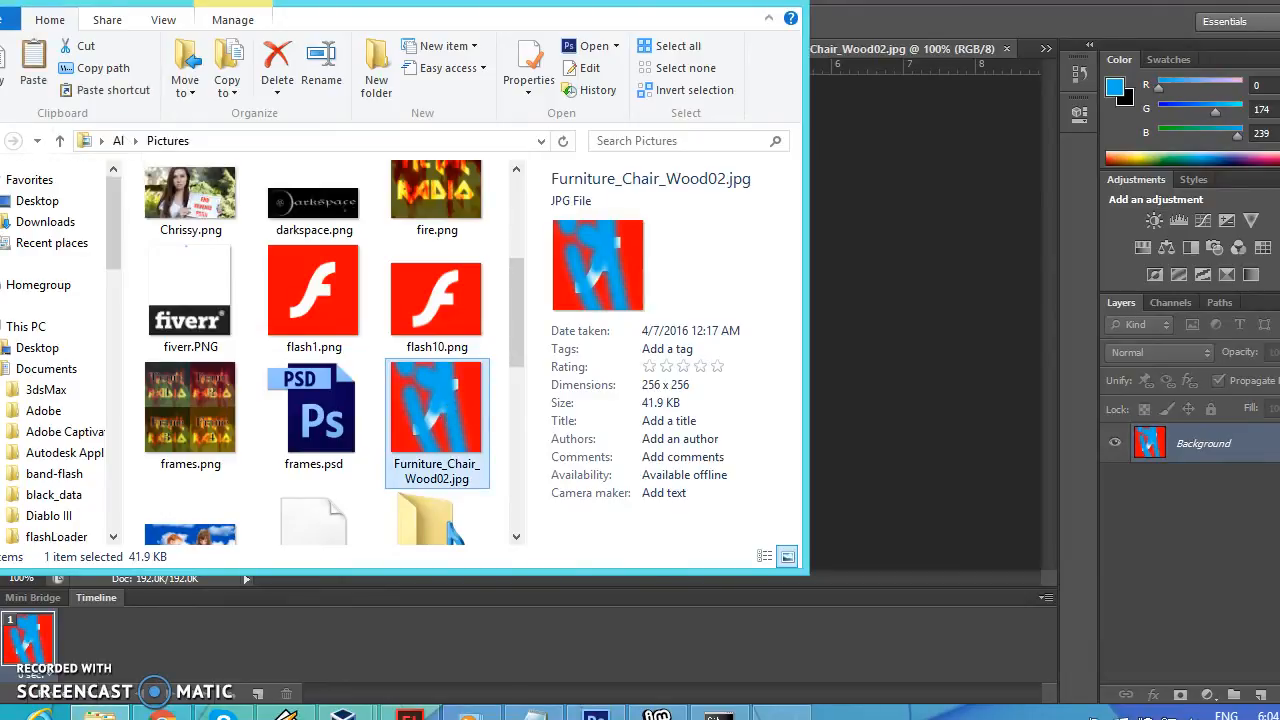
click(14, 141)
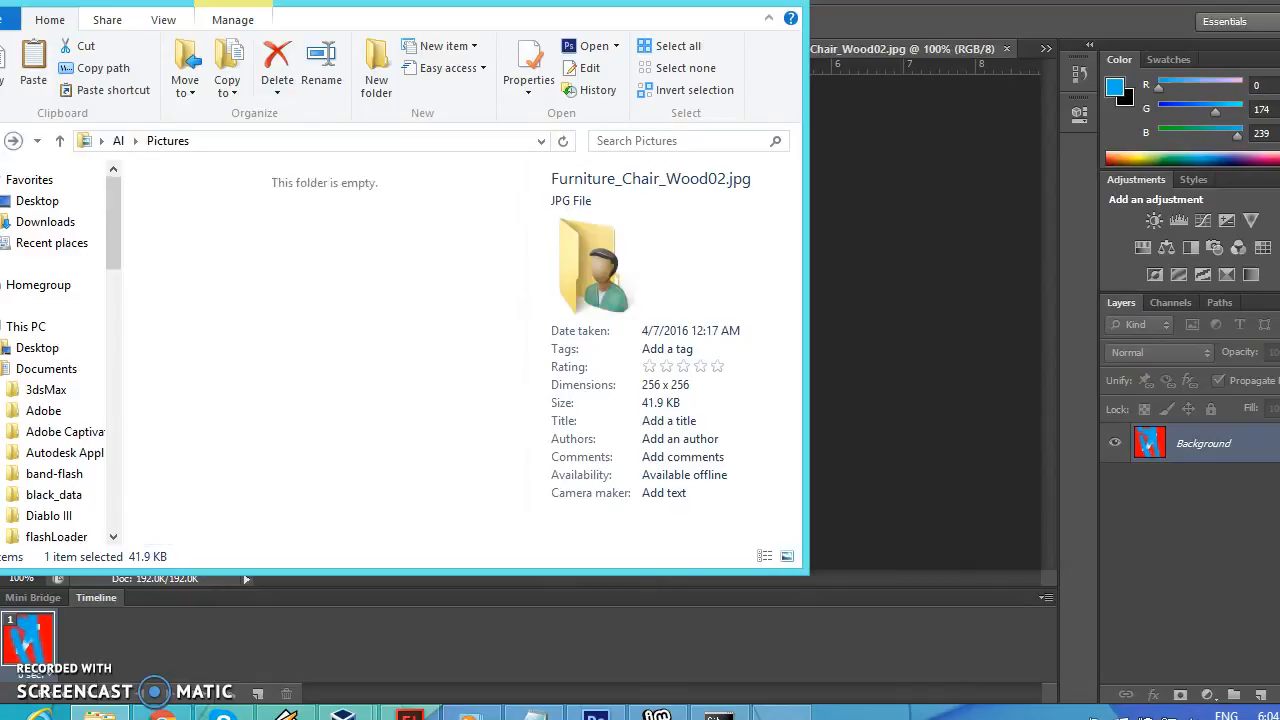
click(14, 141)
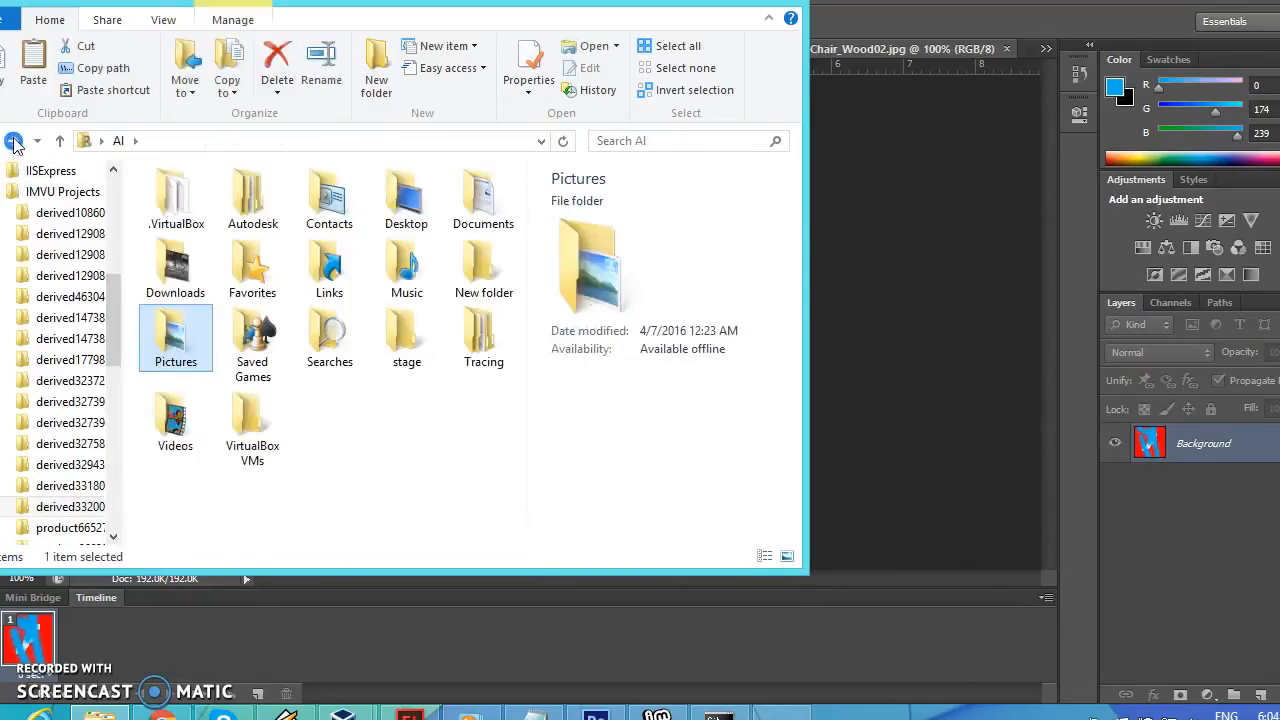
click(14, 141)
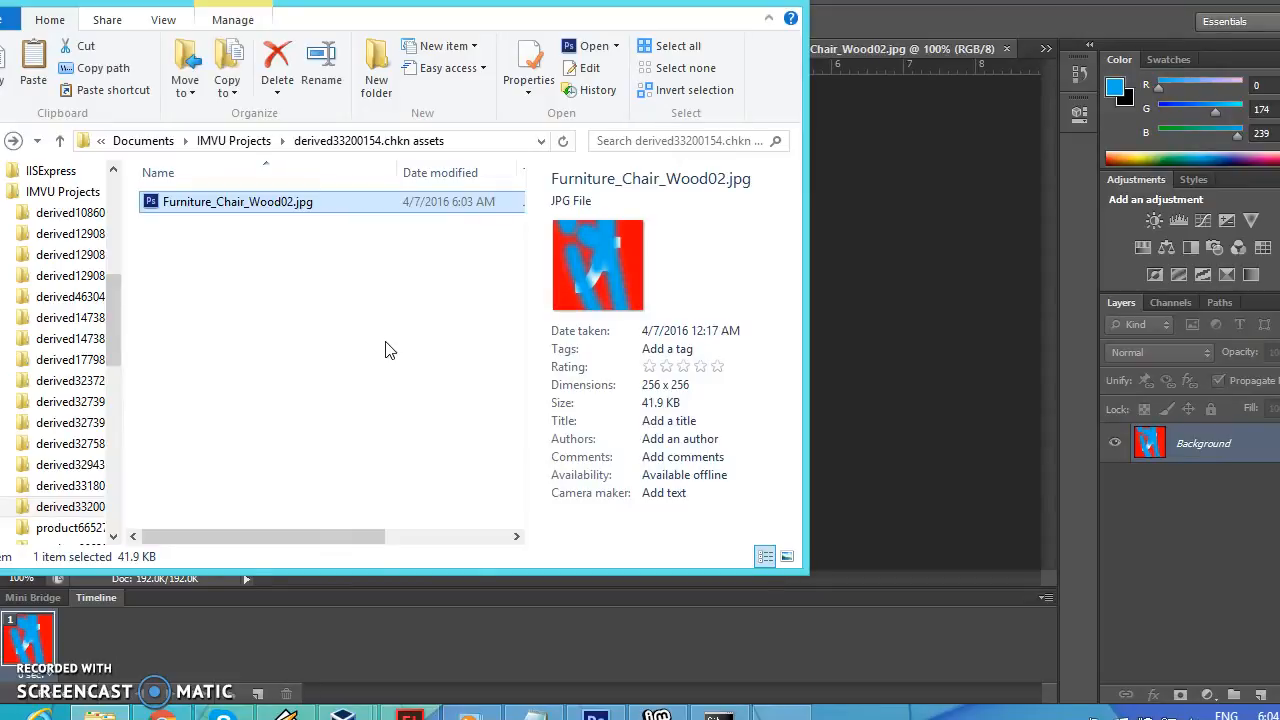
Switch to the IMVU editor and apply the changes so the poster uses the new texture
key(alt+Tab)
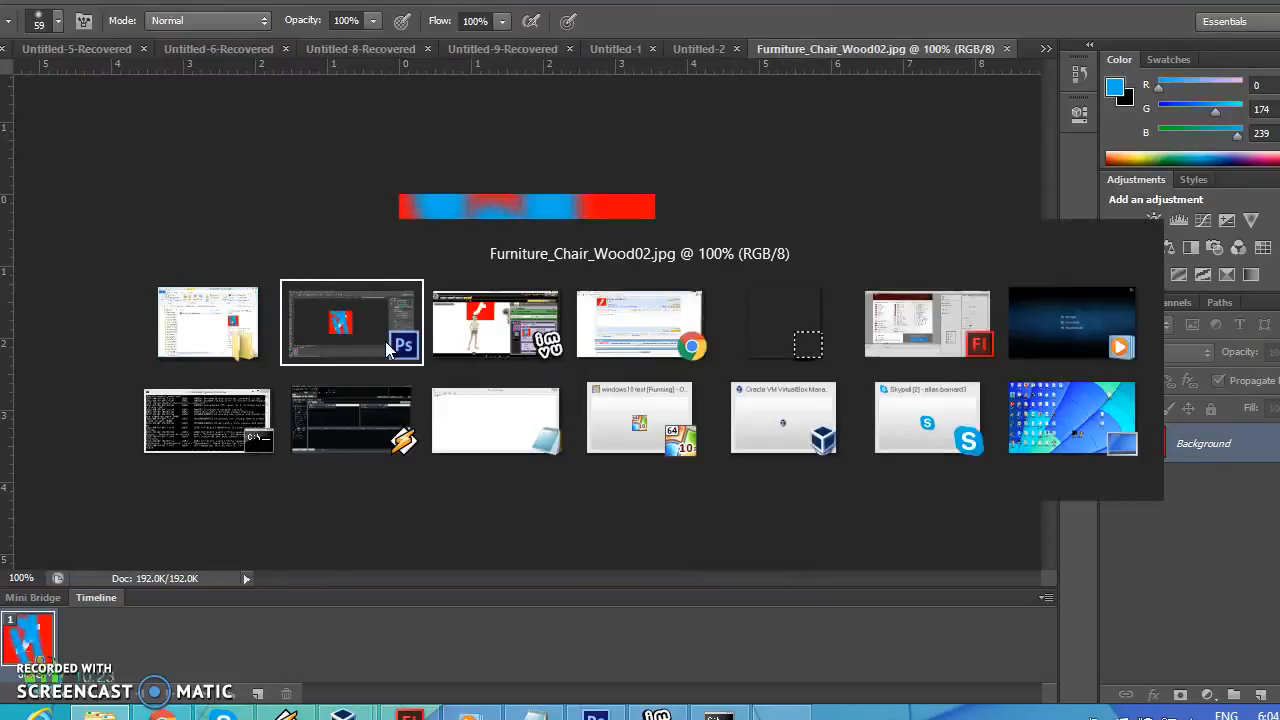
key(alt+Tab)
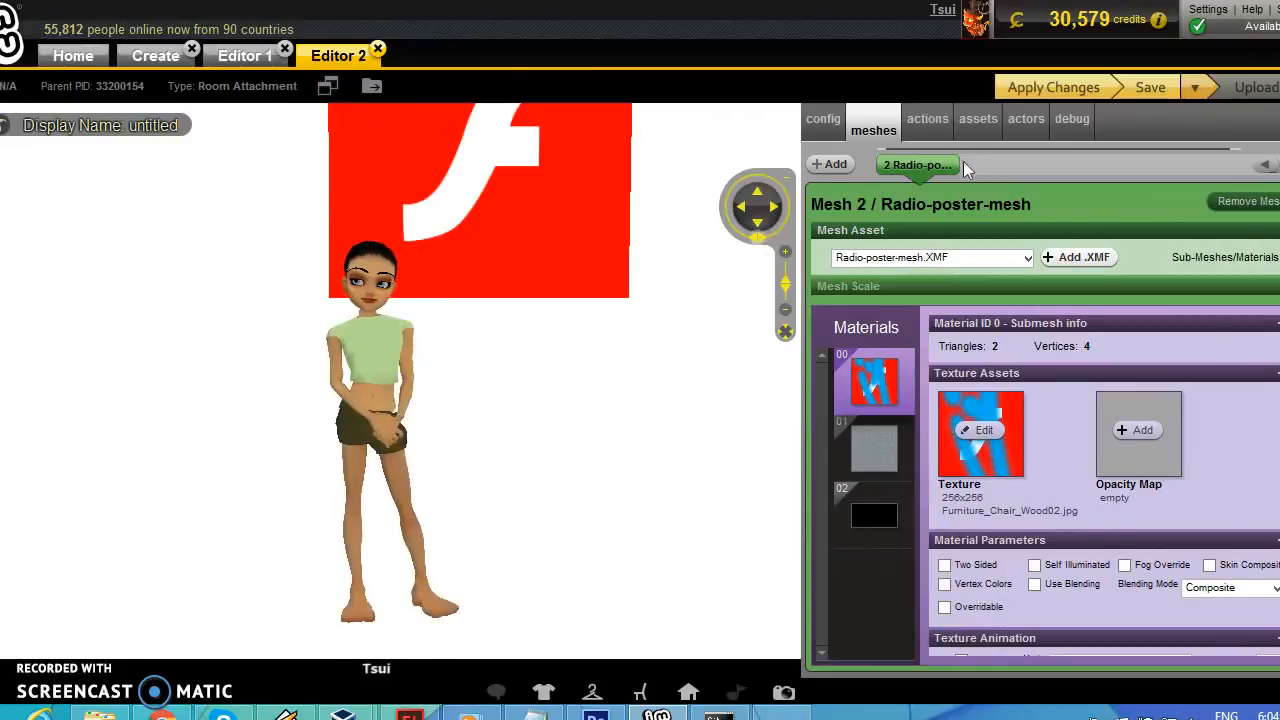
click(1018, 86)
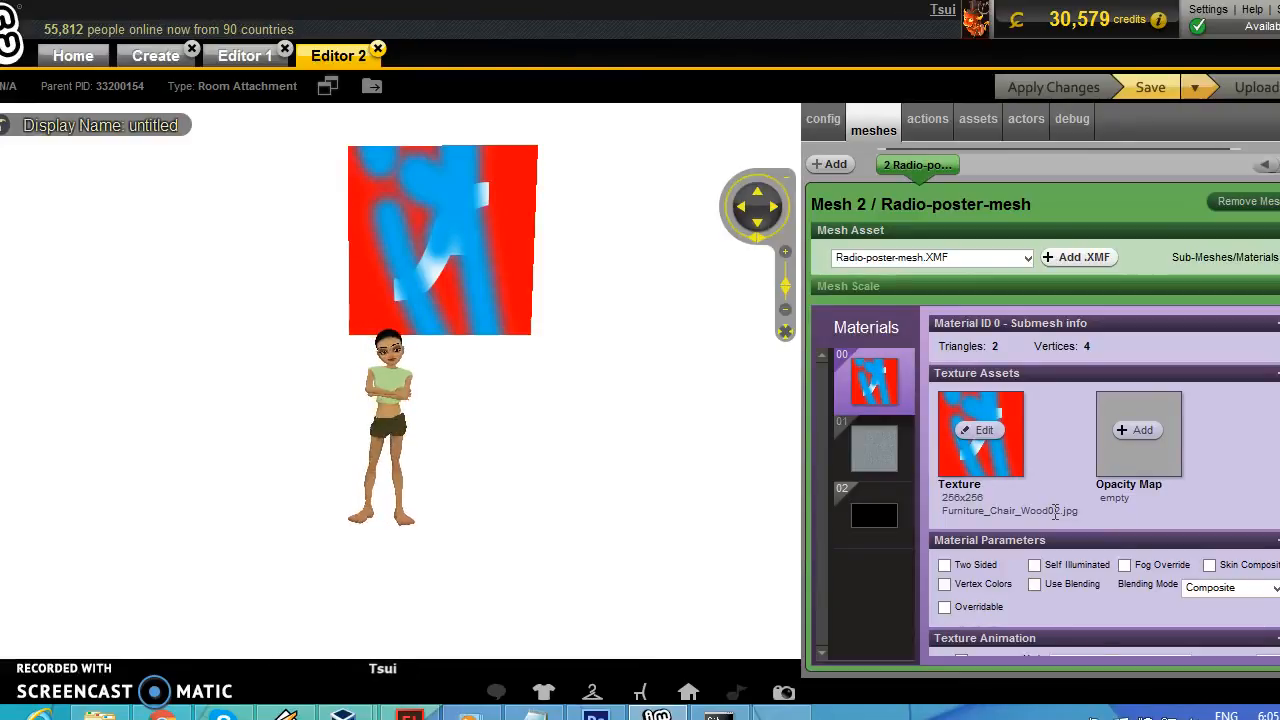
Move the avatar to the seat spot in front of the poster to trigger the Flash widget in Editor 3
click(571, 400)
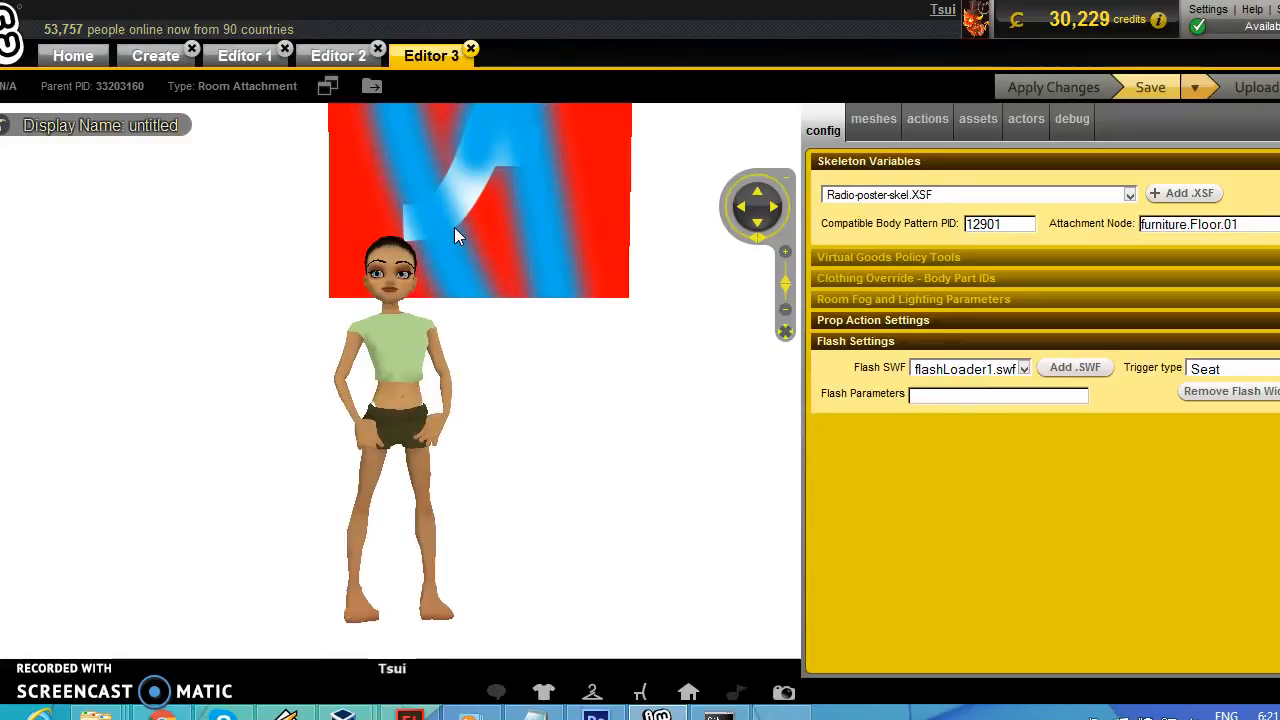
mouse_move(281, 362)
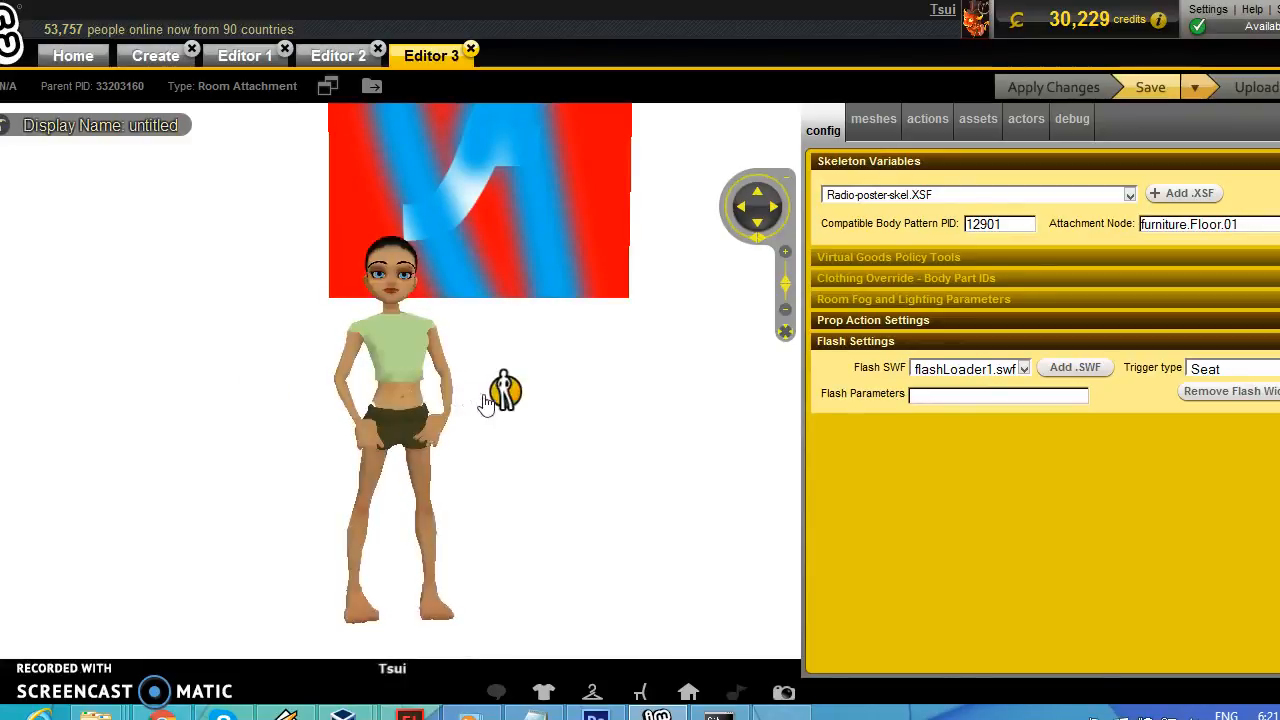
click(505, 390)
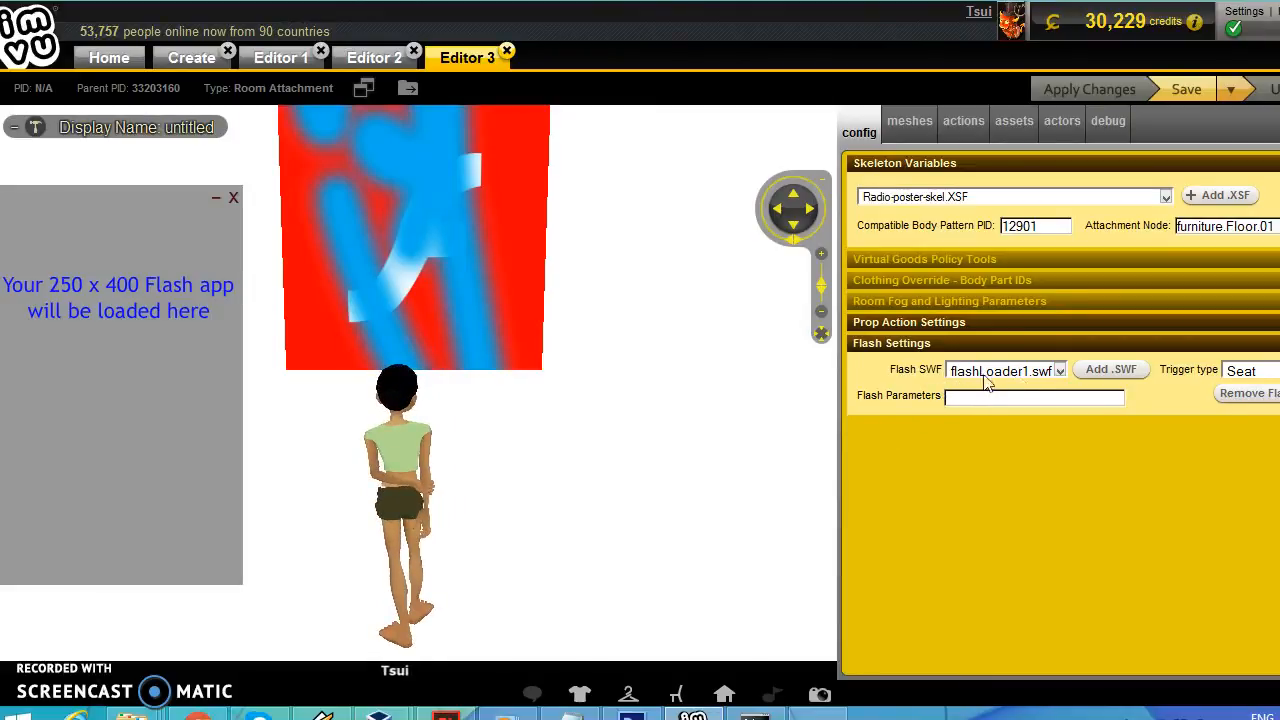
Check the SWF choices in the Flash settings without changing flashLoader1.swf, and switch to flashLoader1.fla in Flash Professional
click(1060, 372)
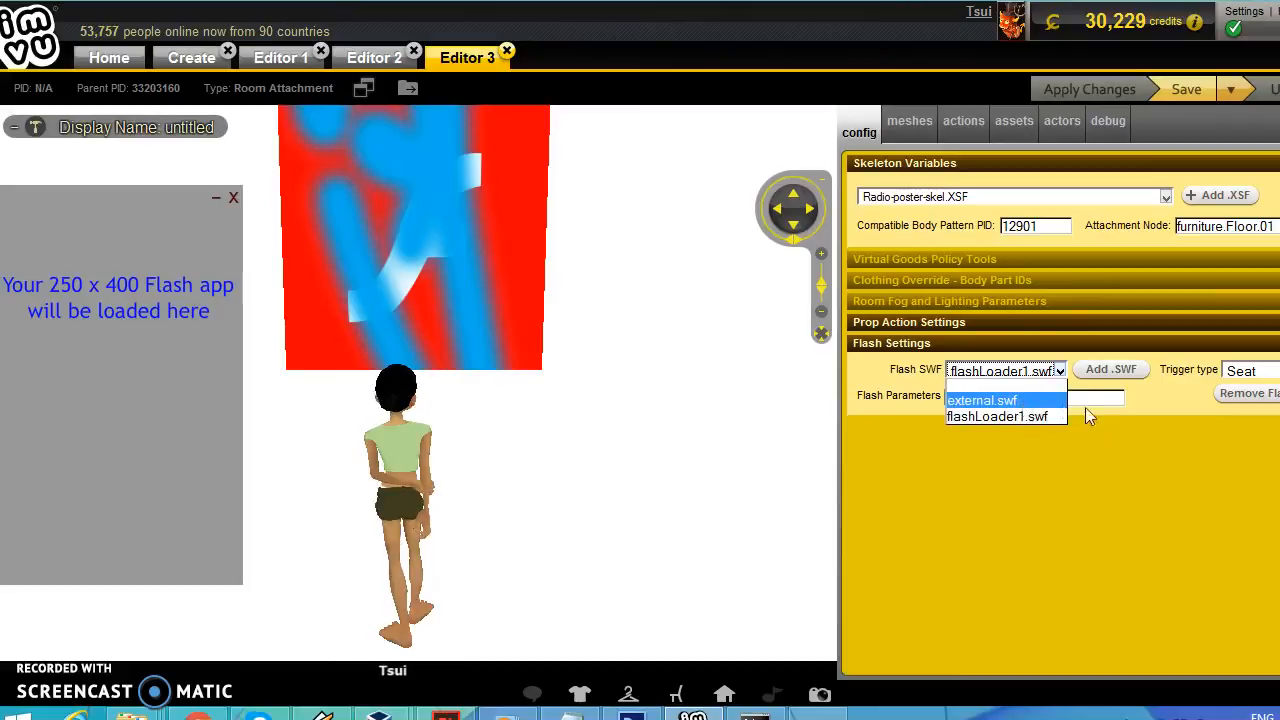
click(1187, 475)
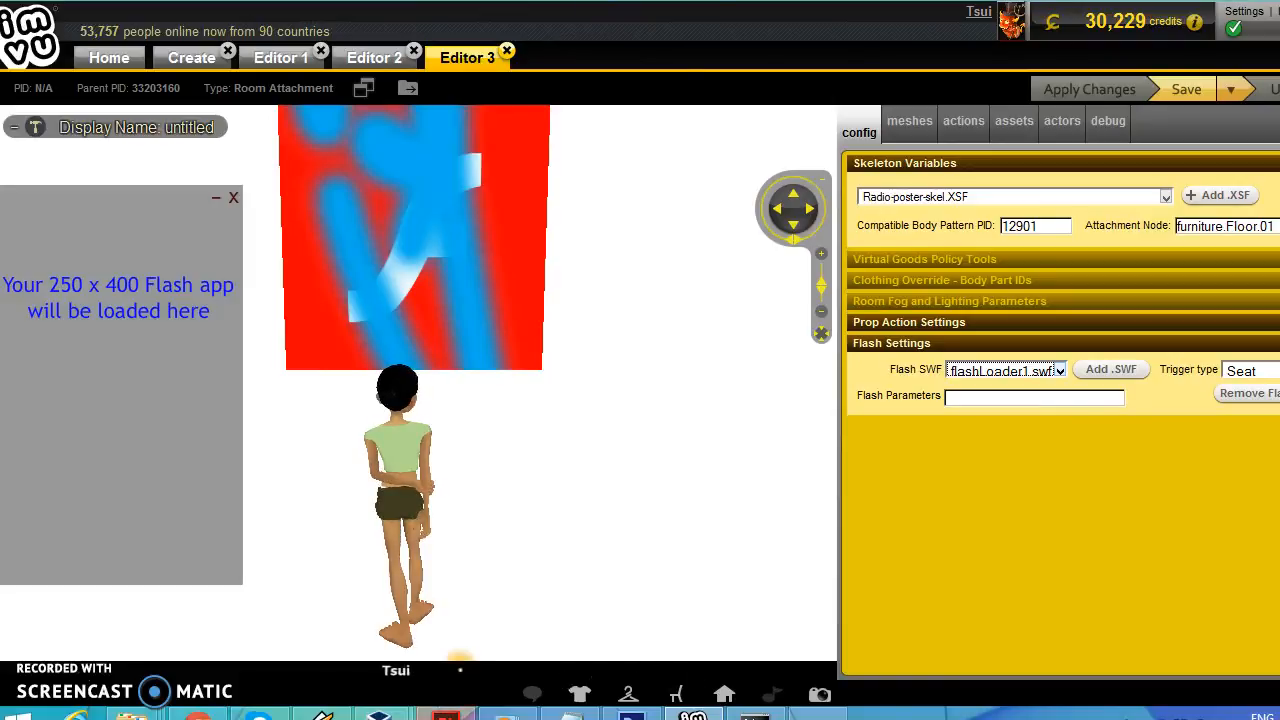
mouse_move(446, 716)
click(478, 645)
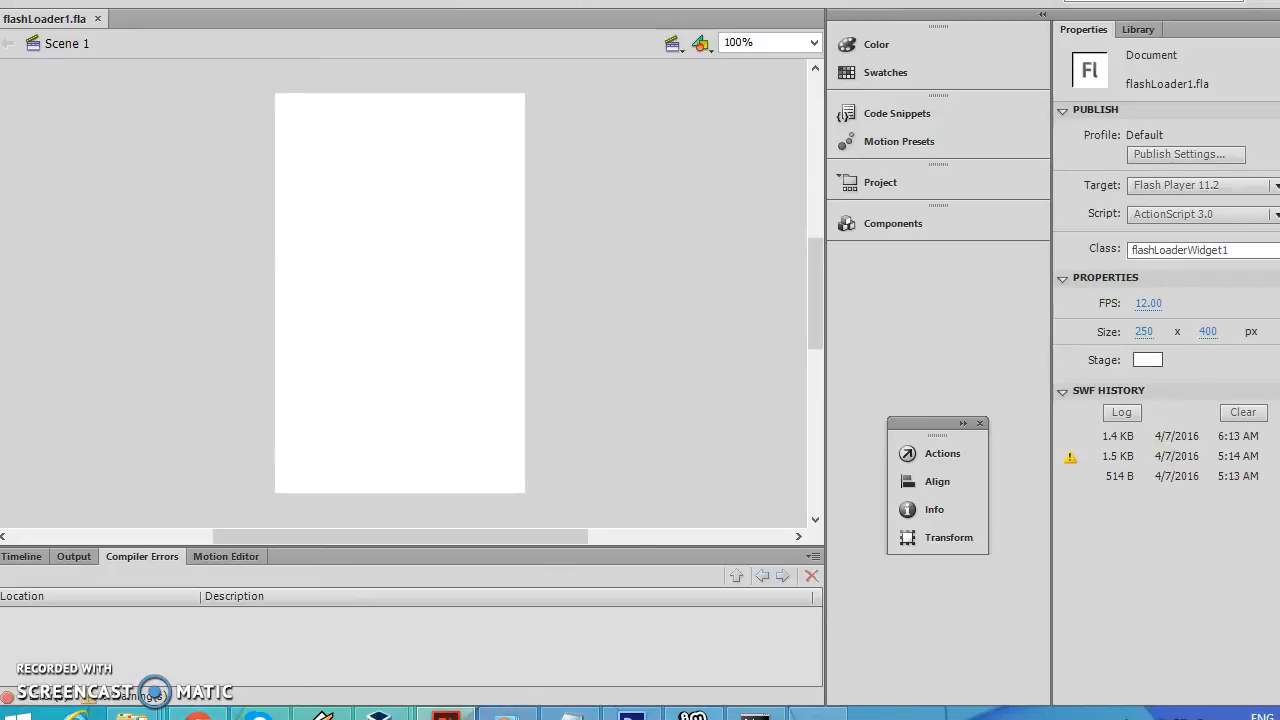
mouse_move(693, 716)
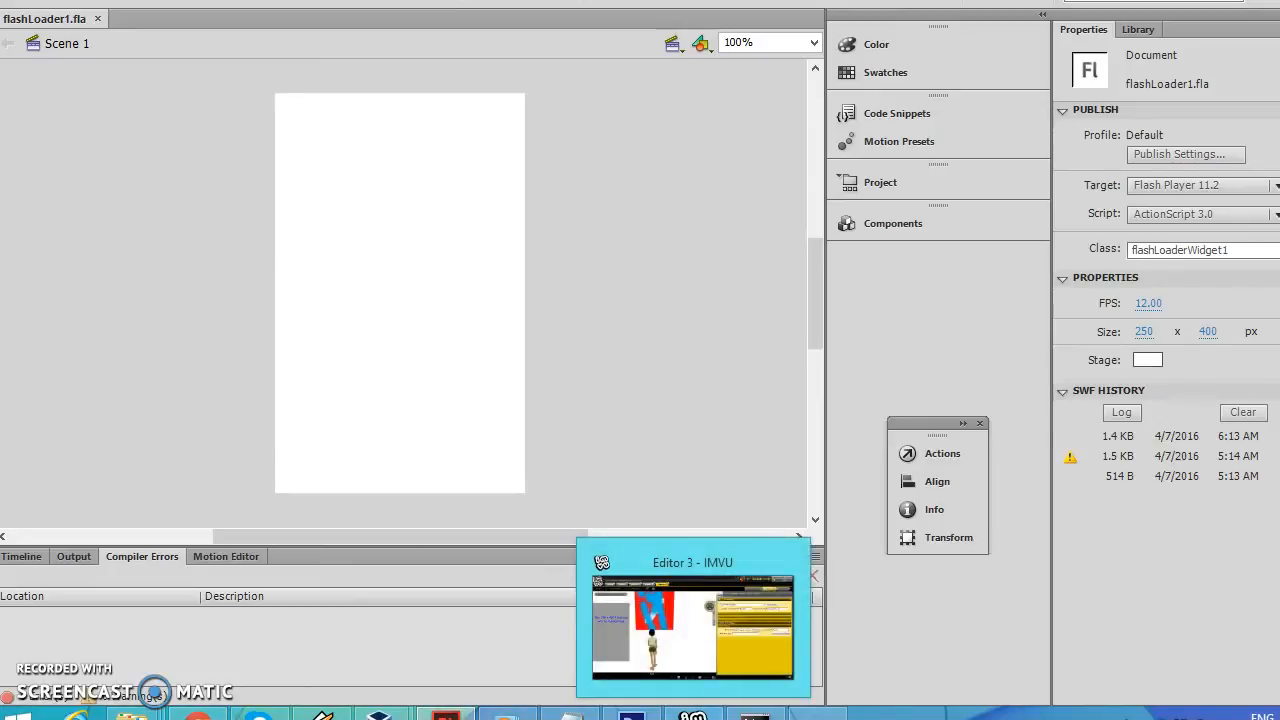
mouse_move(198, 716)
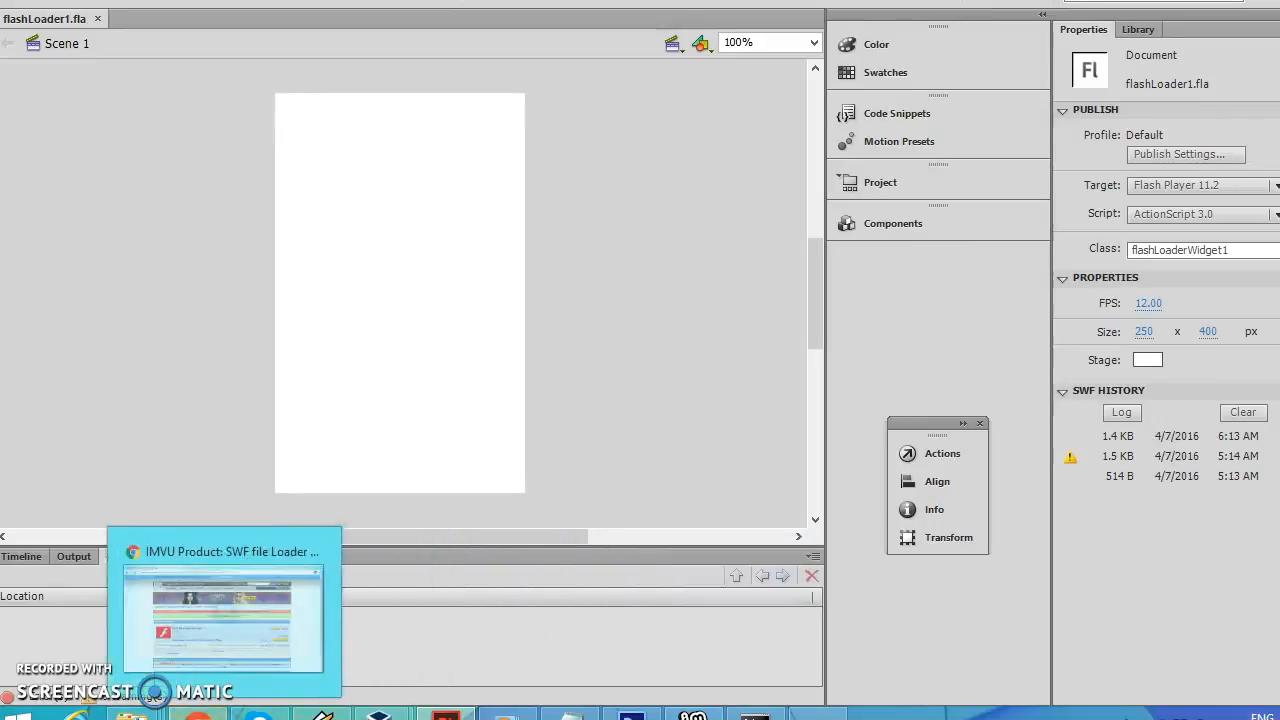
mouse_move(194, 633)
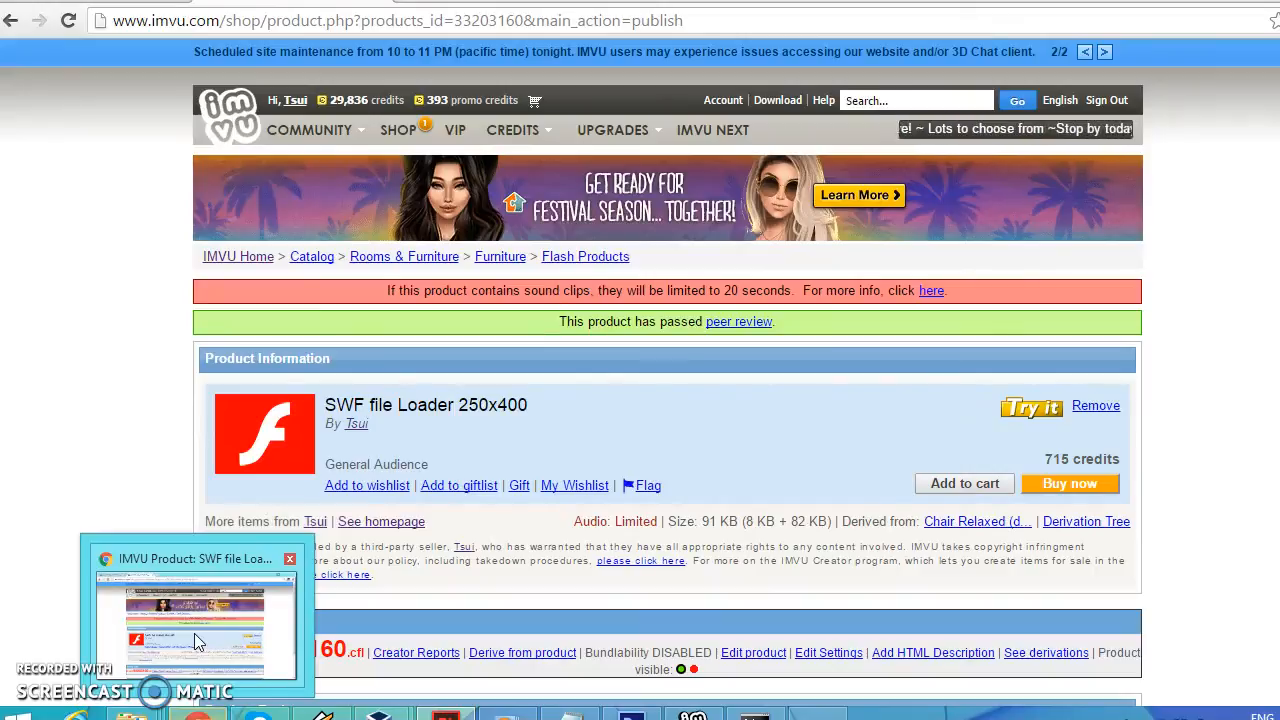
click(445, 716)
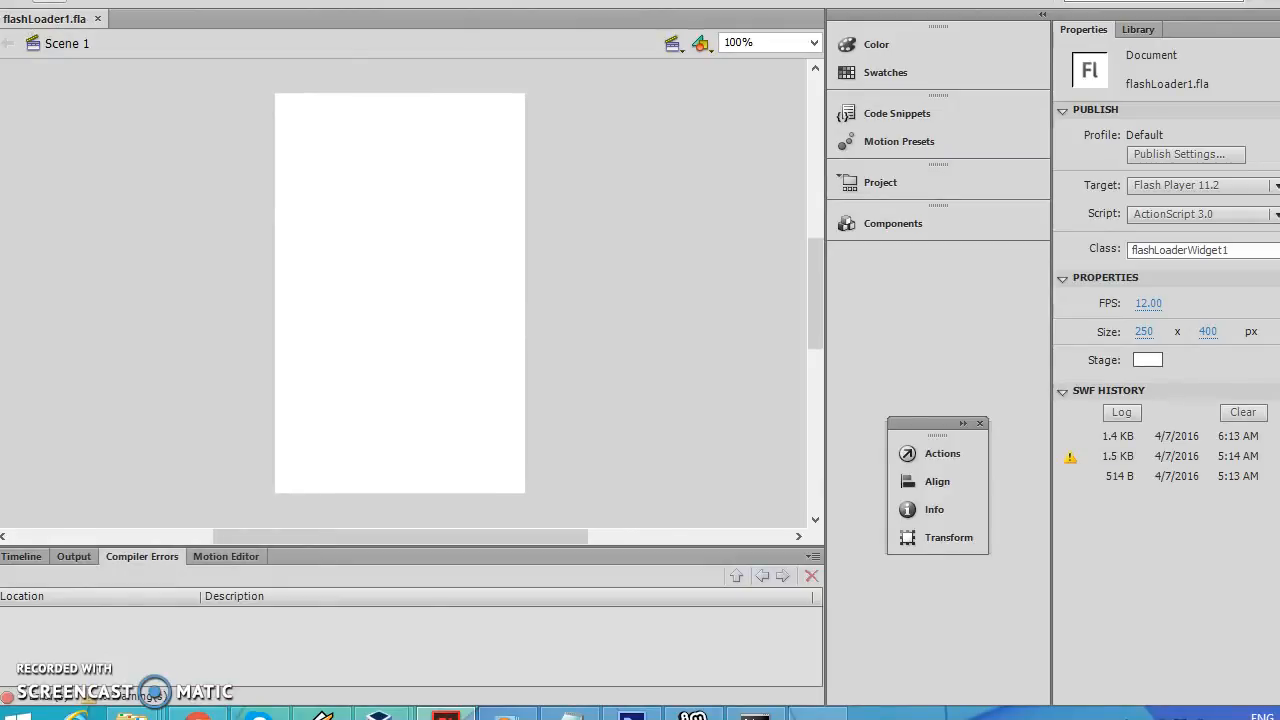
Create a new blank ActionScript 3.0 document alongside flashLoader1.fla
click(49, 1)
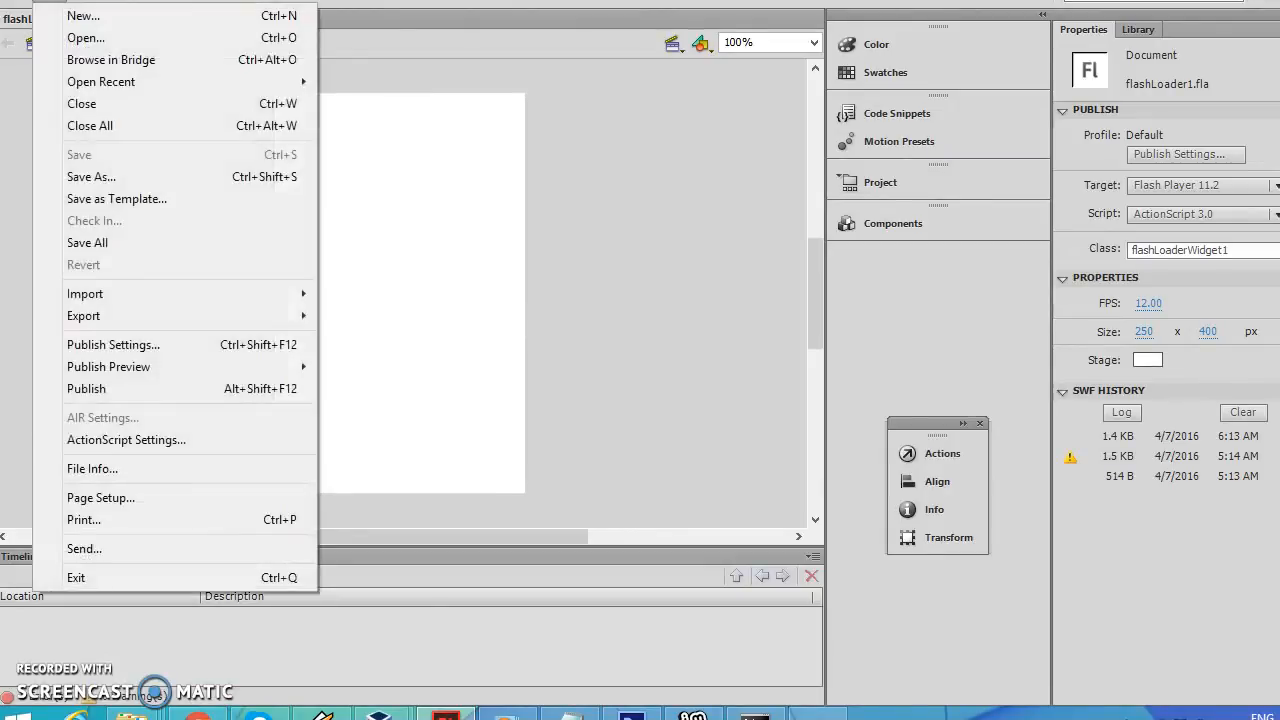
click(82, 17)
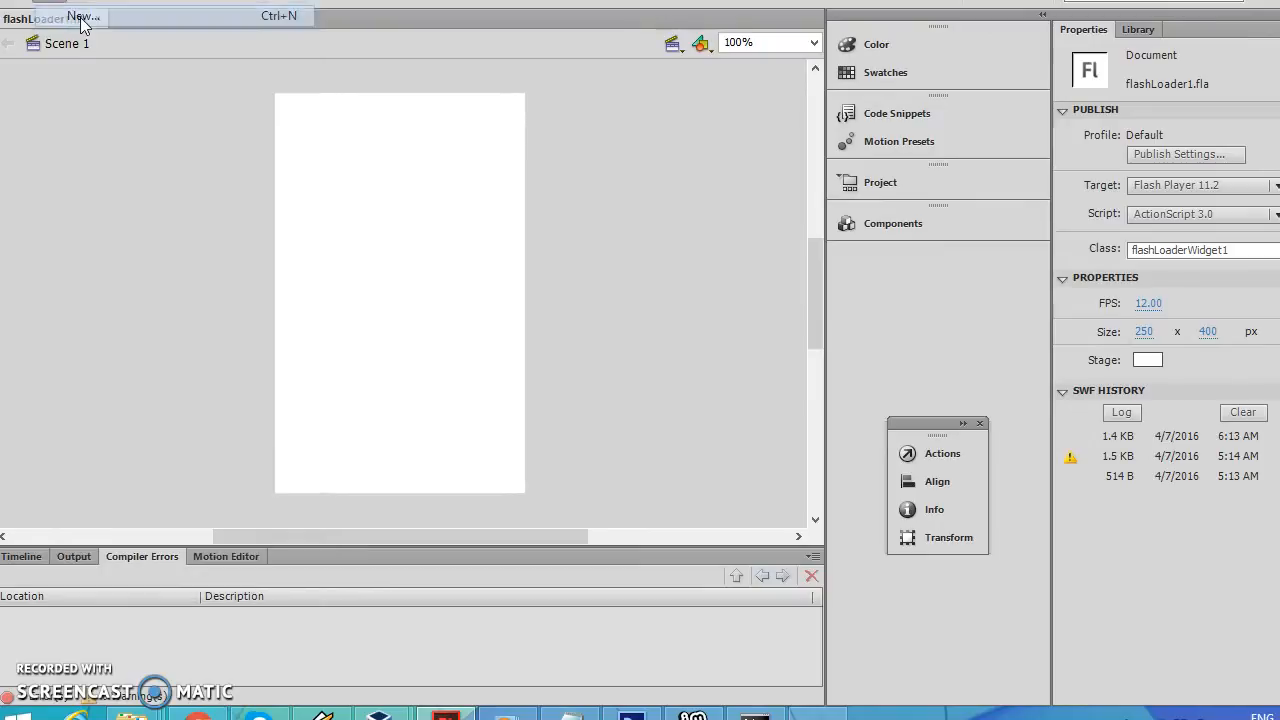
double_click(561, 198)
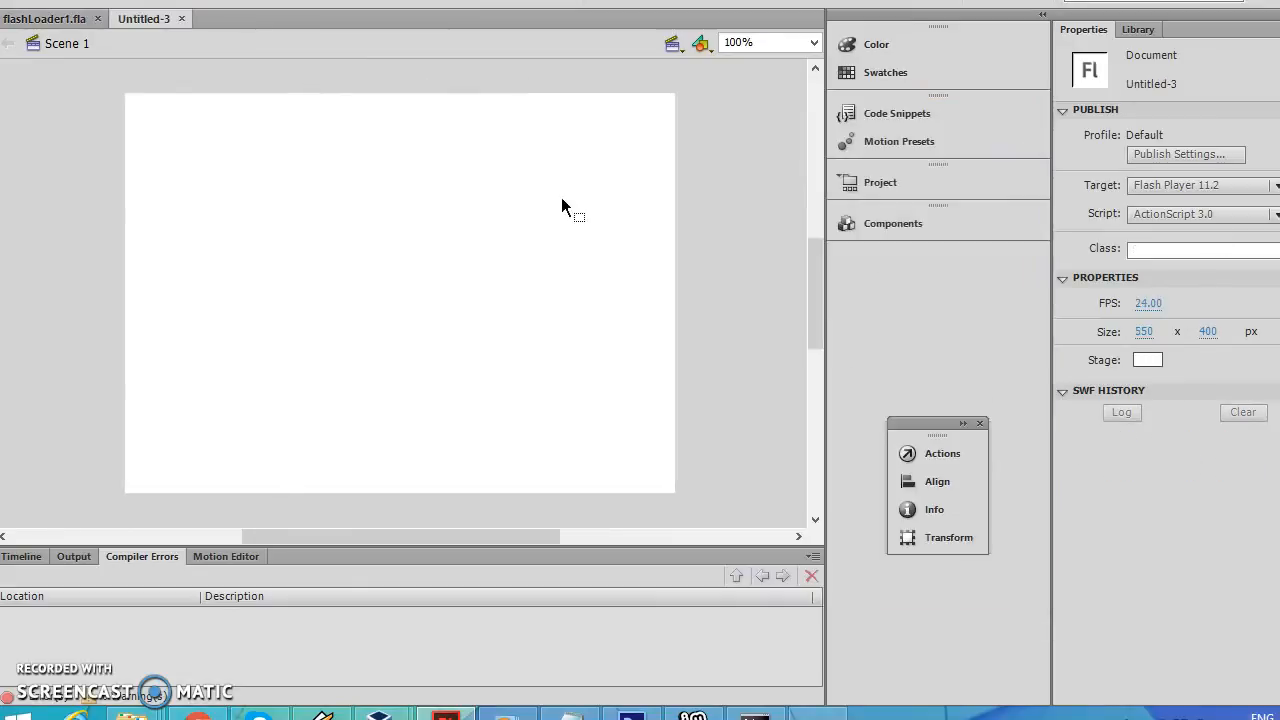
Set the new document's stage size to 250 x 400 px
click(1142, 331)
text(250)
key(Tab)
text(4)
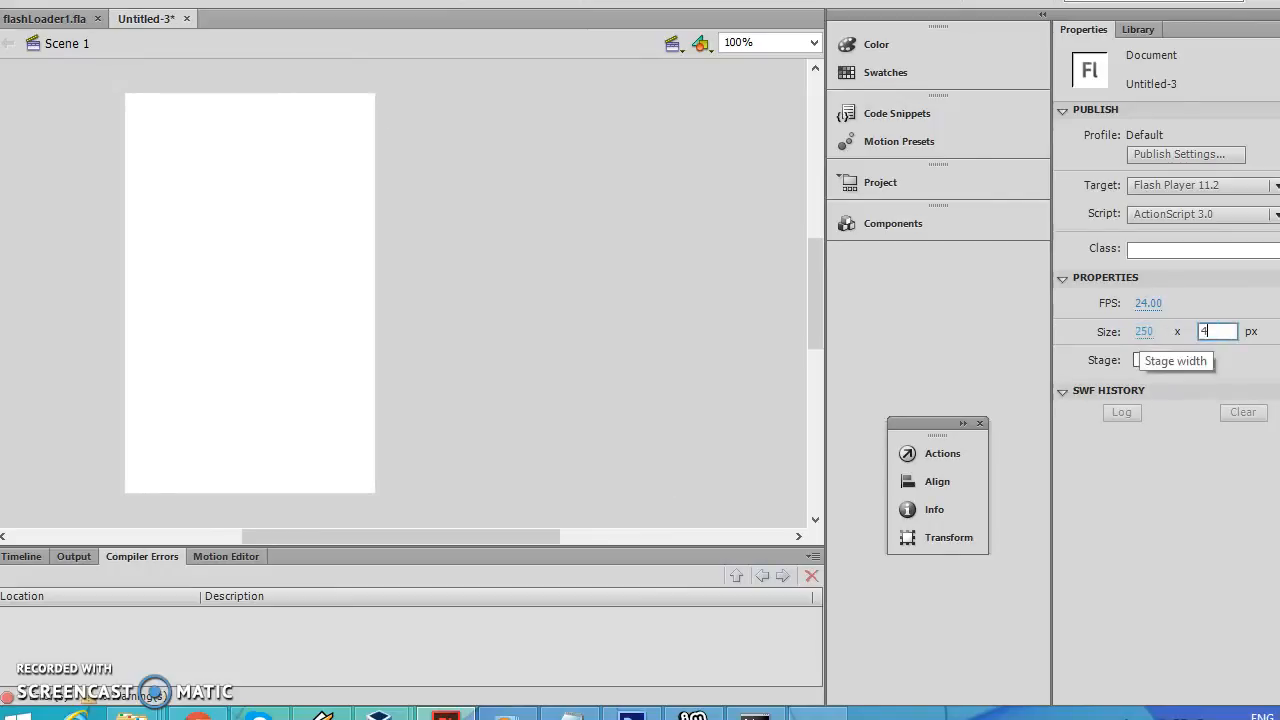
text(00)
key(Return)
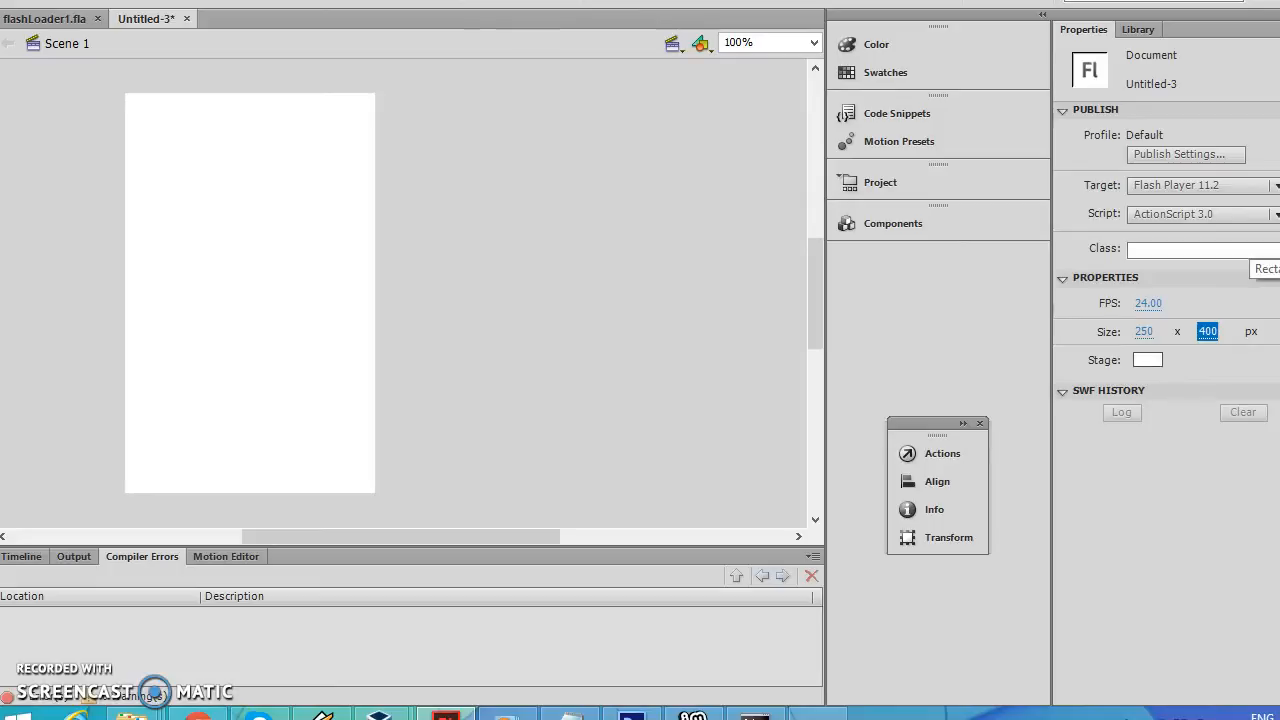
Draw a gray rectangle about 181 x 340 px on the stage and delete its outline, keeping only the fill
key(r)
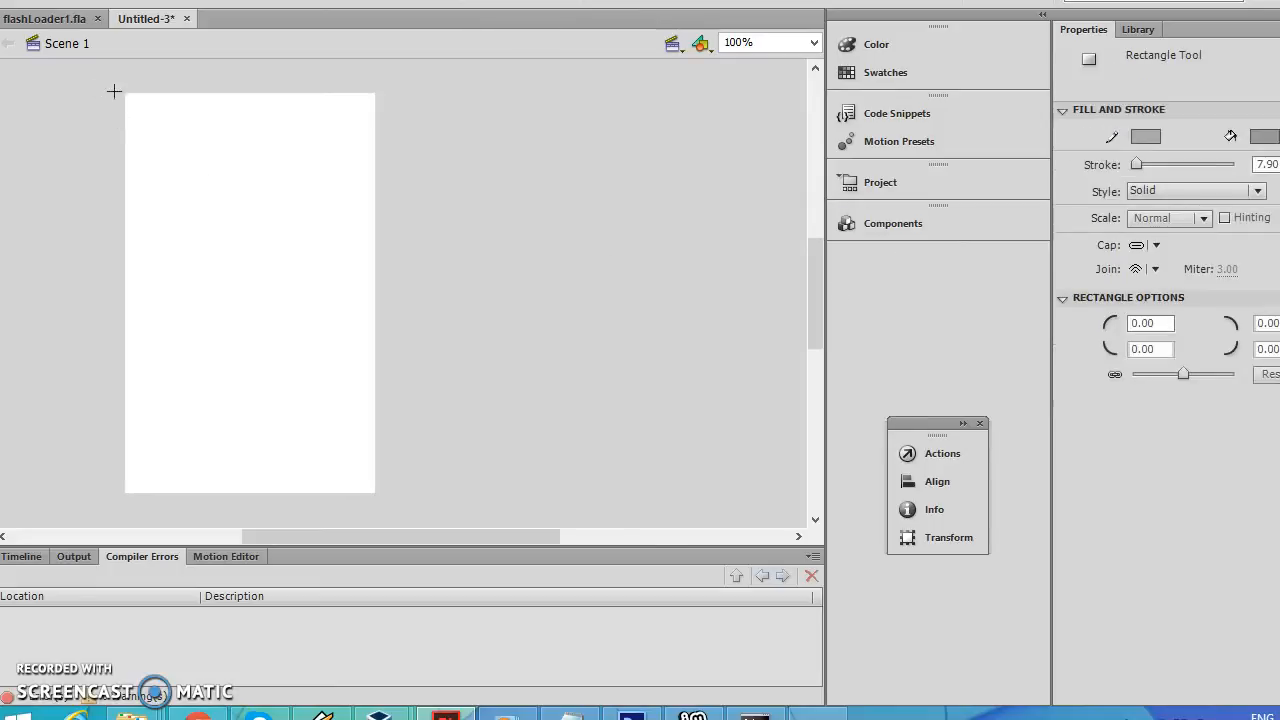
drag(131, 104, 316, 447)
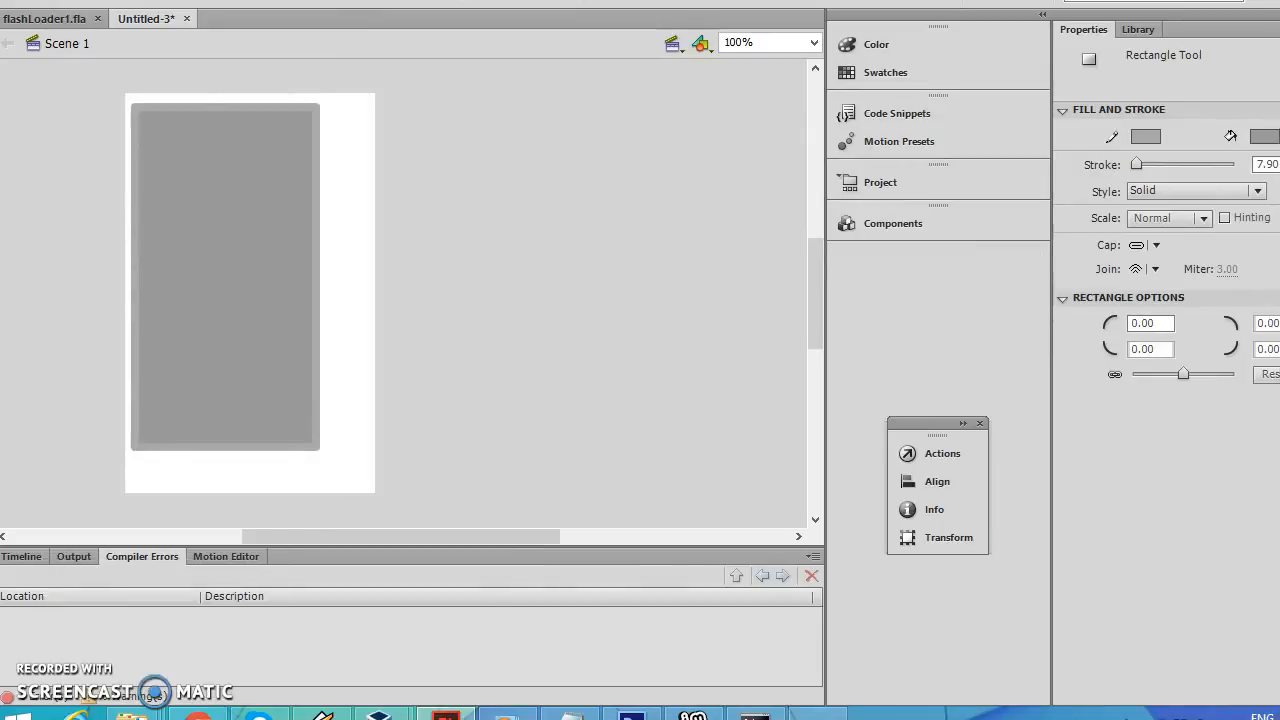
key(v)
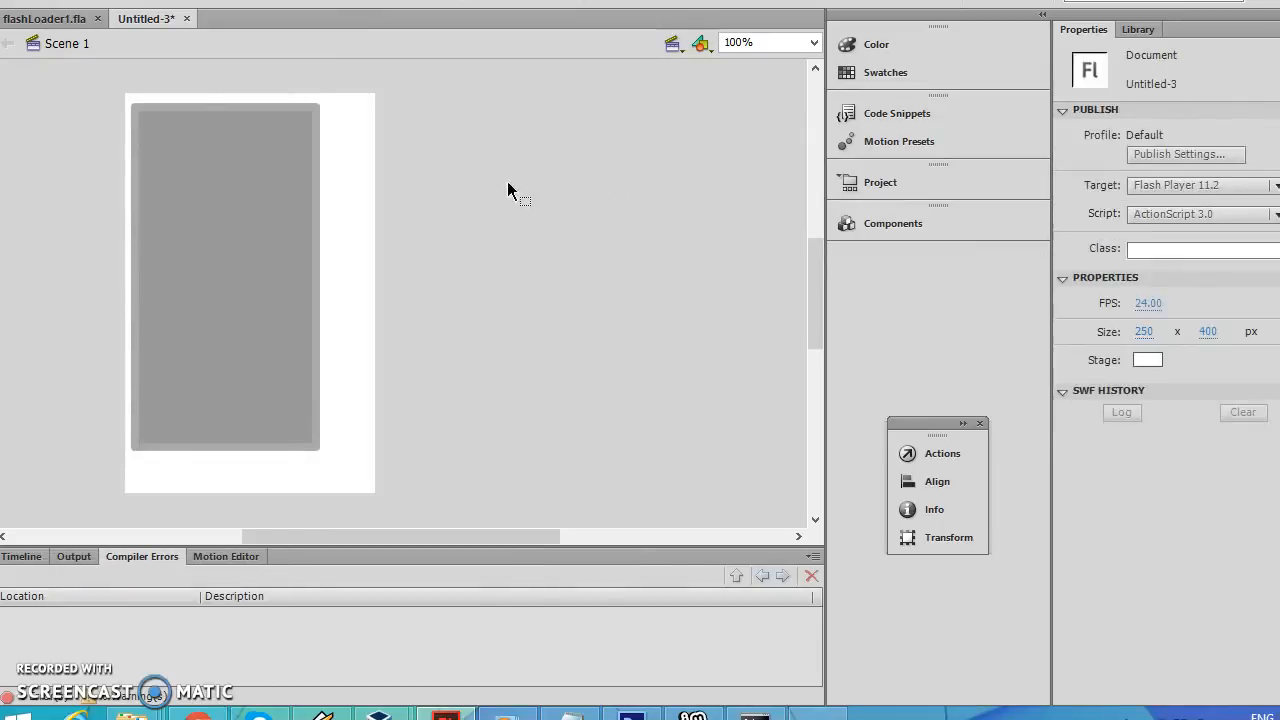
click(318, 267)
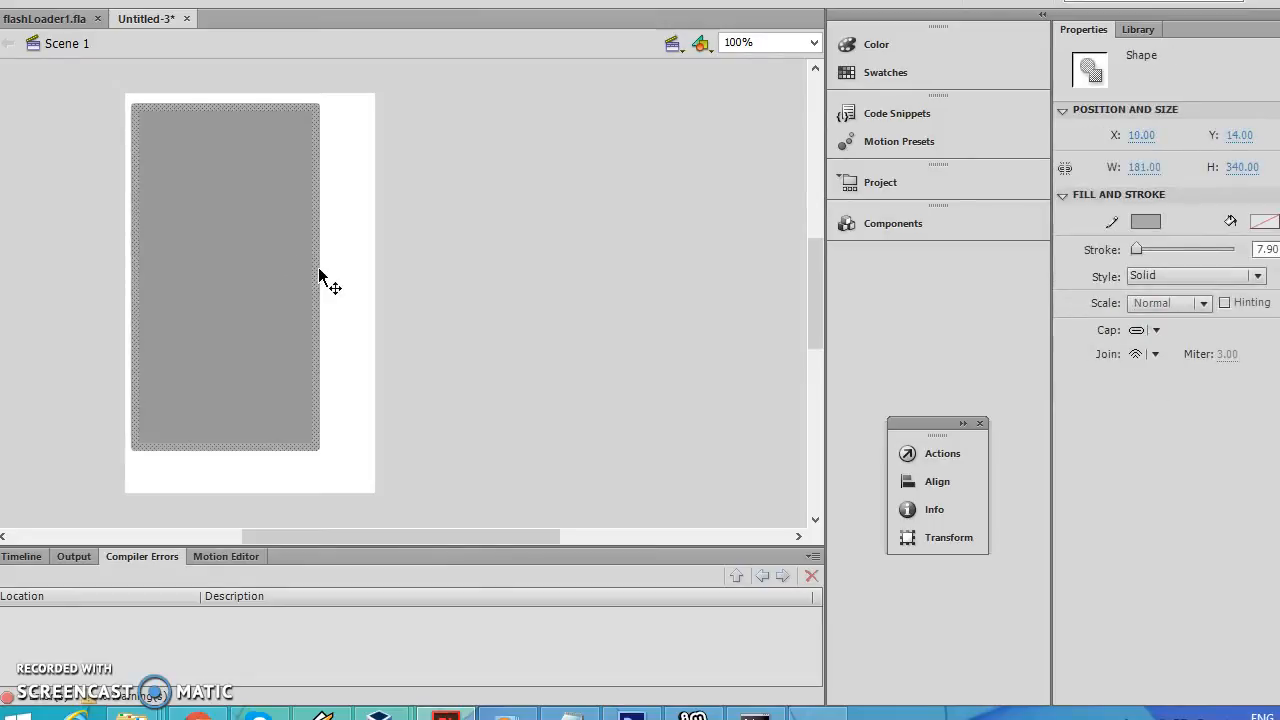
key(Delete)
Resize the gray fill to a width of 250 and a height of 400
click(260, 270)
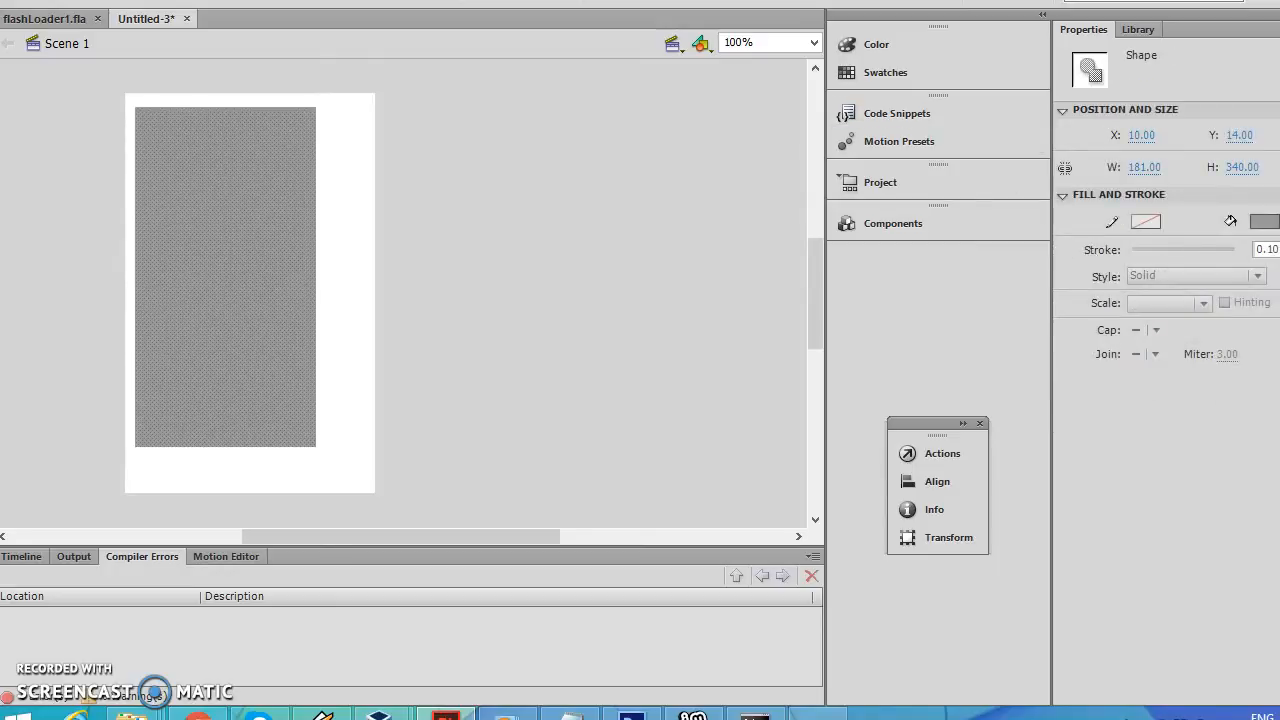
click(1143, 167)
text(250)
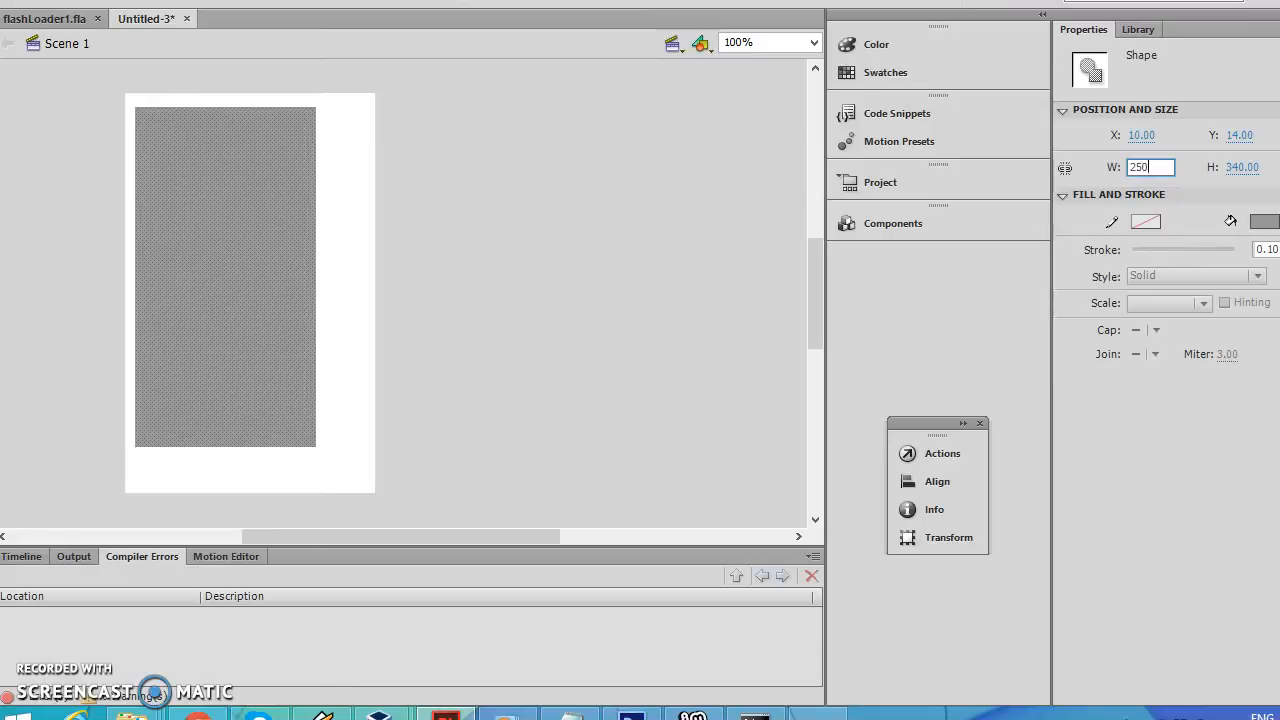
key(Tab)
text(4)
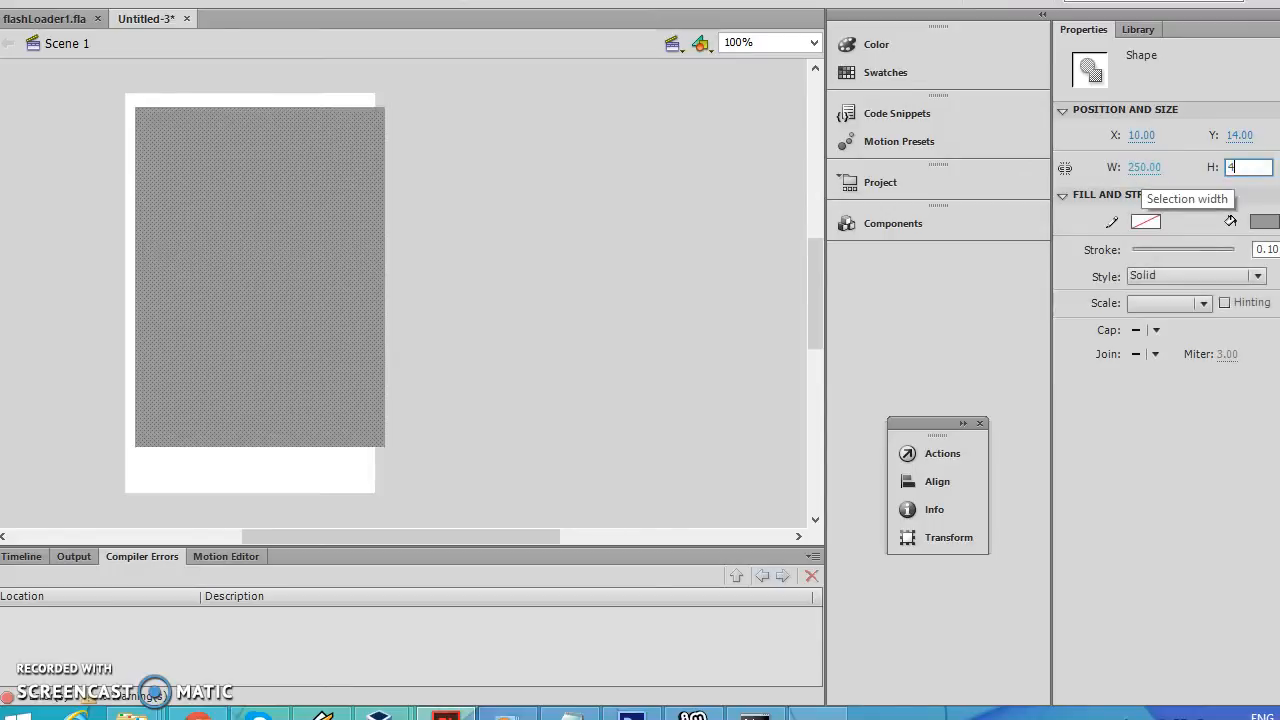
text(00)
key(Return)
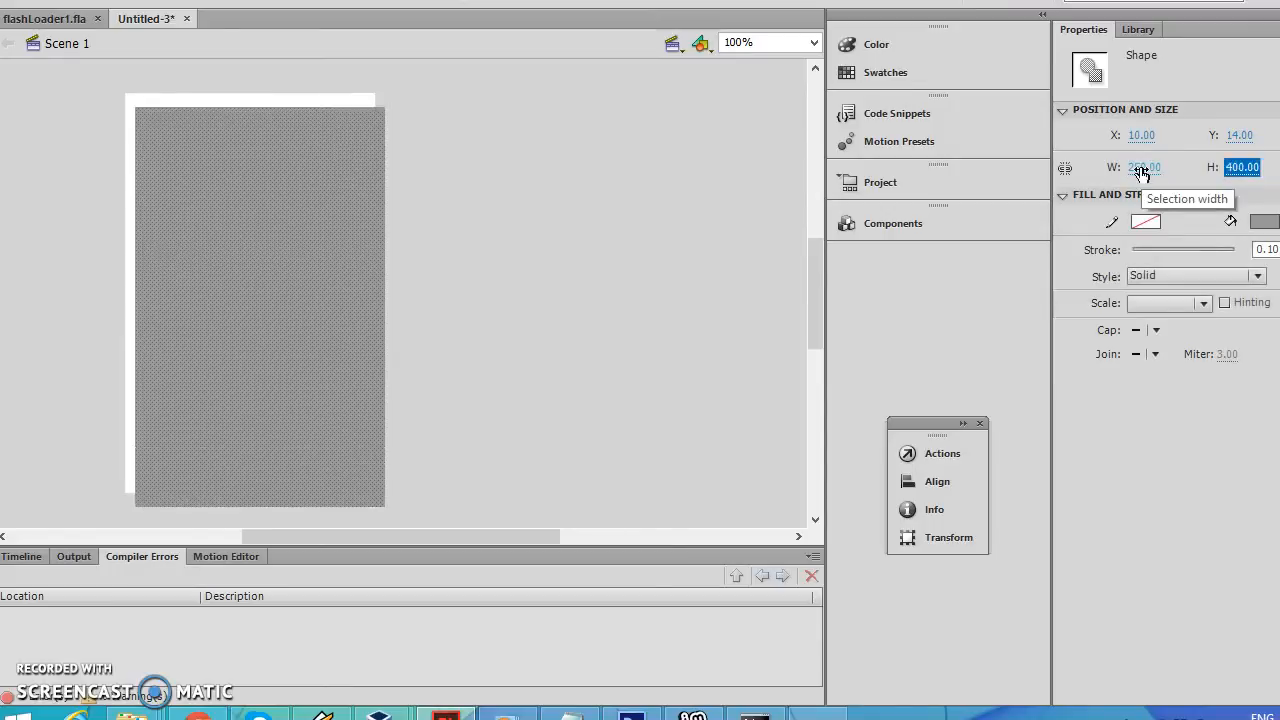
Position the gray fill at X 0 and Y 0 so it covers the whole stage
click(1141, 135)
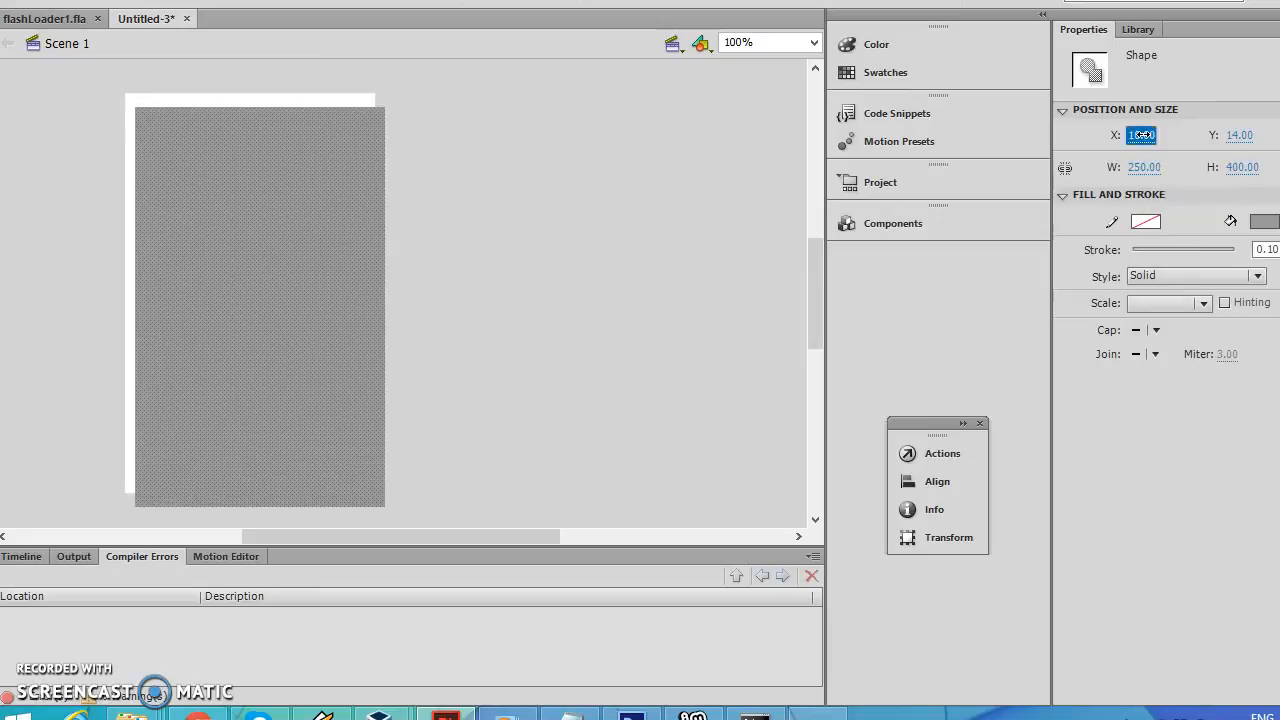
text(0)
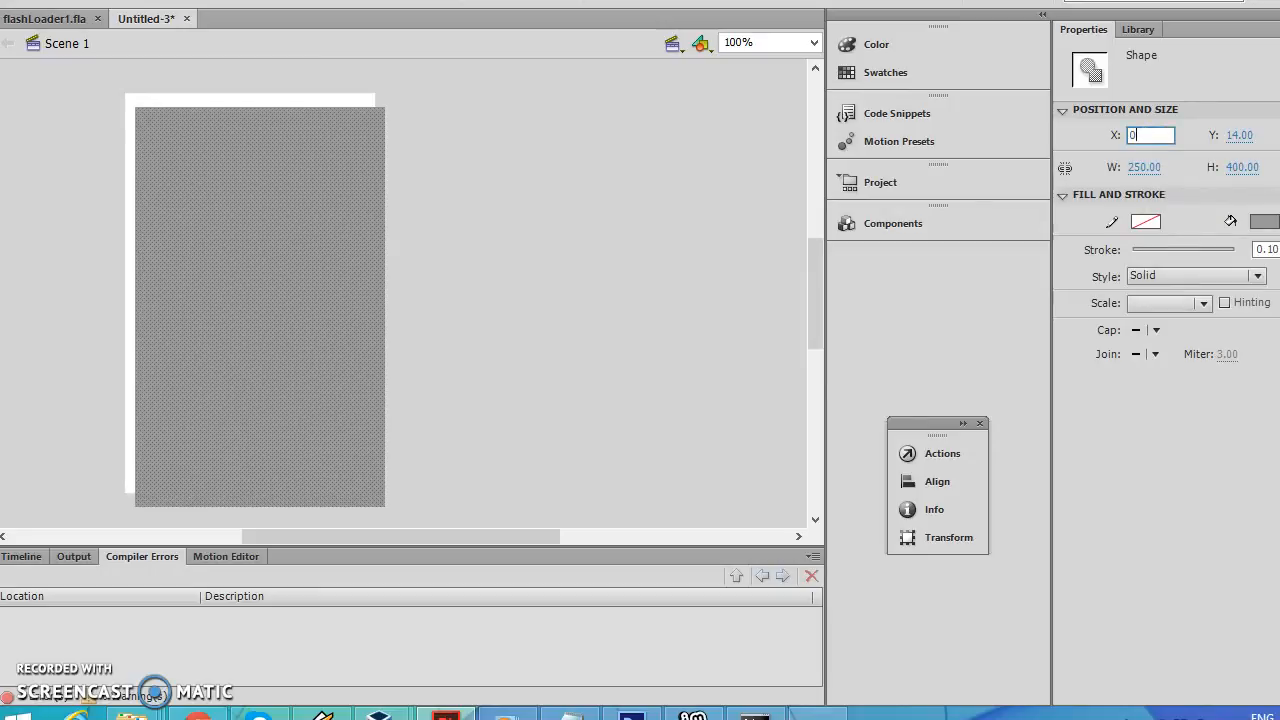
key(Return)
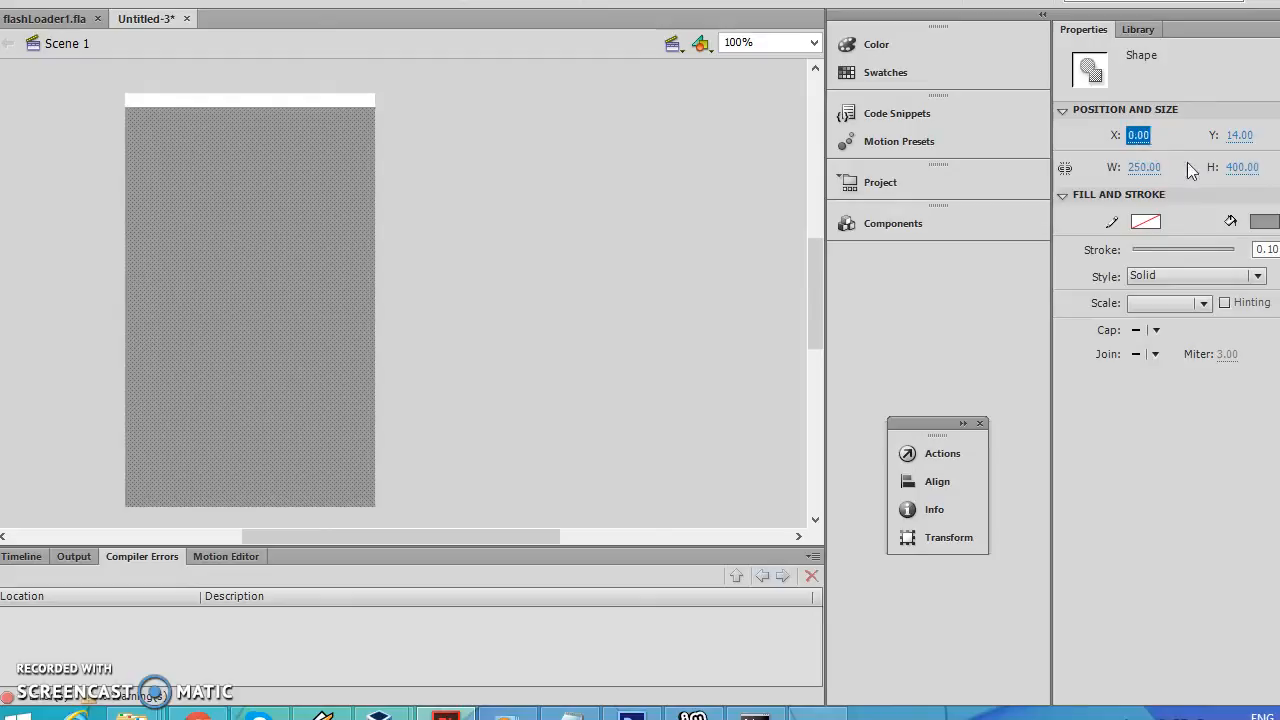
click(1238, 138)
text(0)
key(Return)
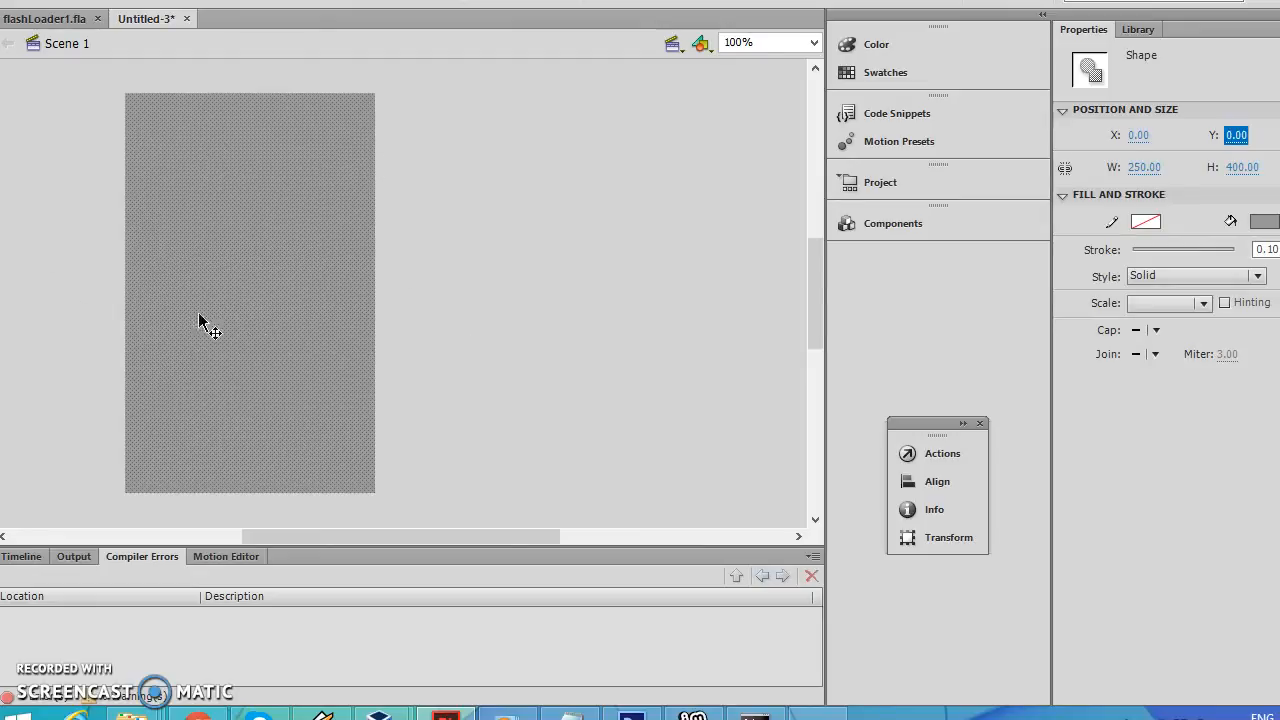
click(461, 446)
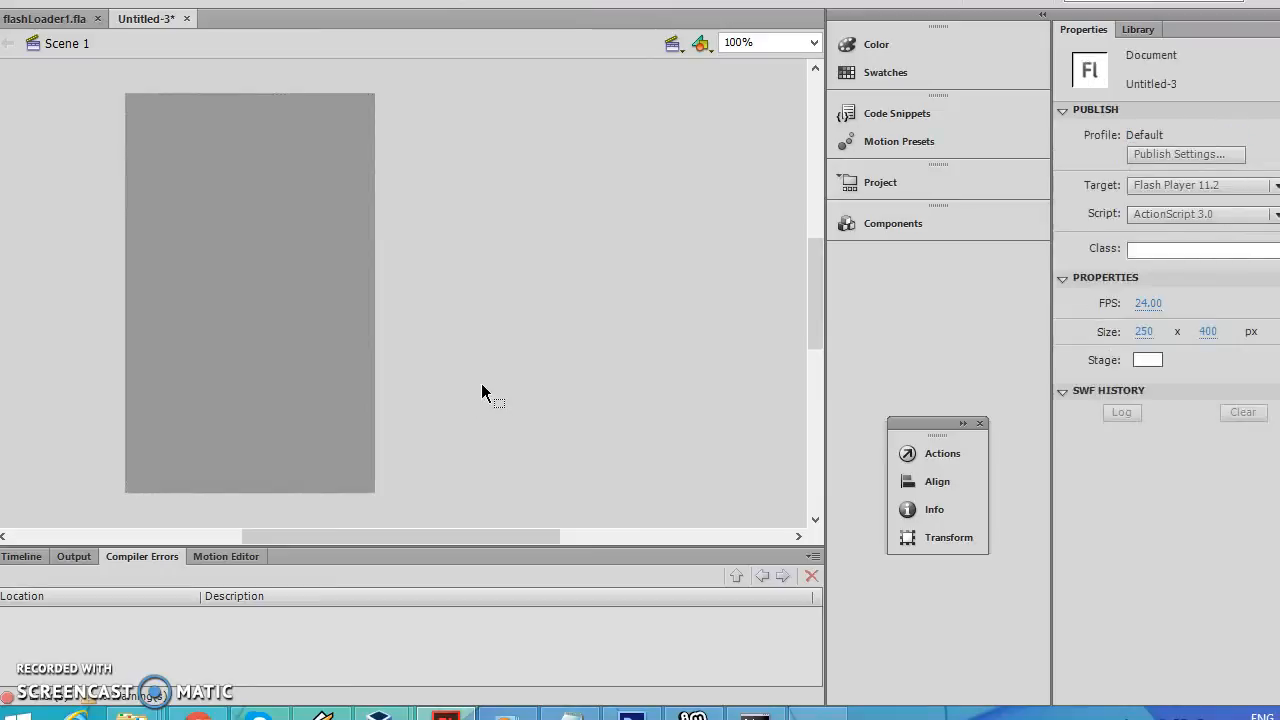
Convert the gray fill to a Movie Clip symbol named stagebg, exported for ActionScript in frame 1, accepting the automatically generated class
right_click(292, 418)
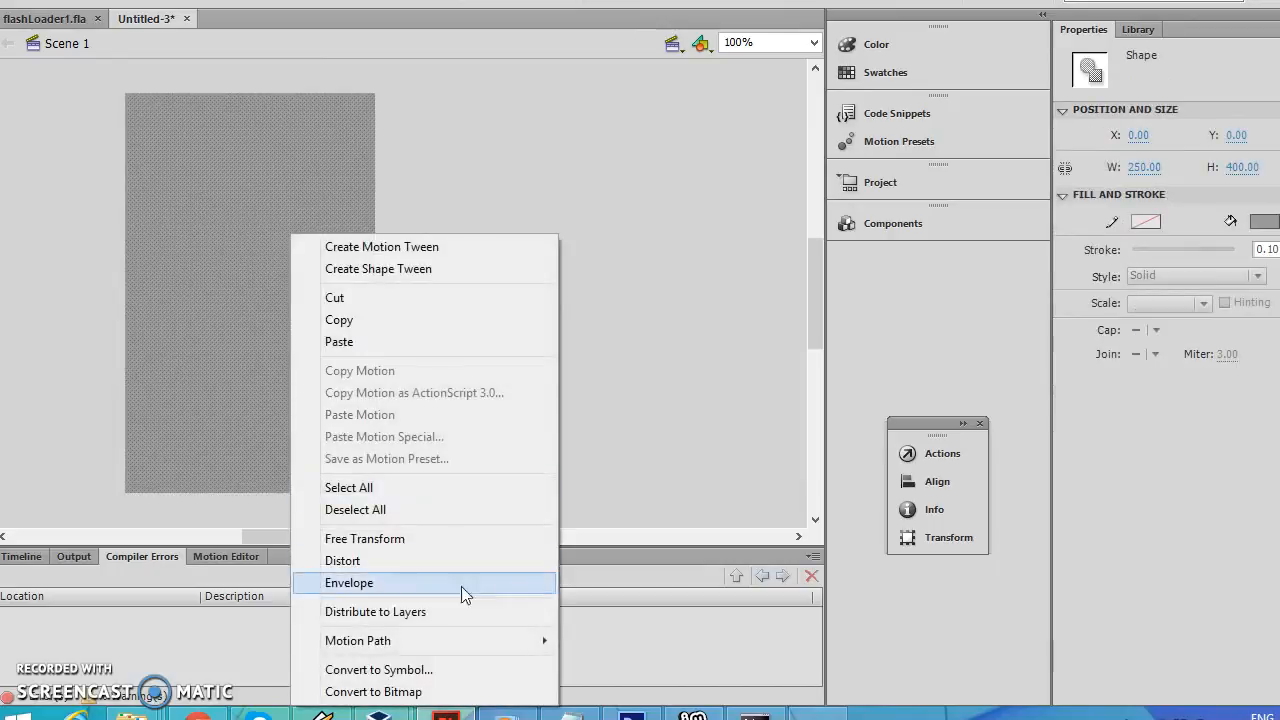
click(444, 670)
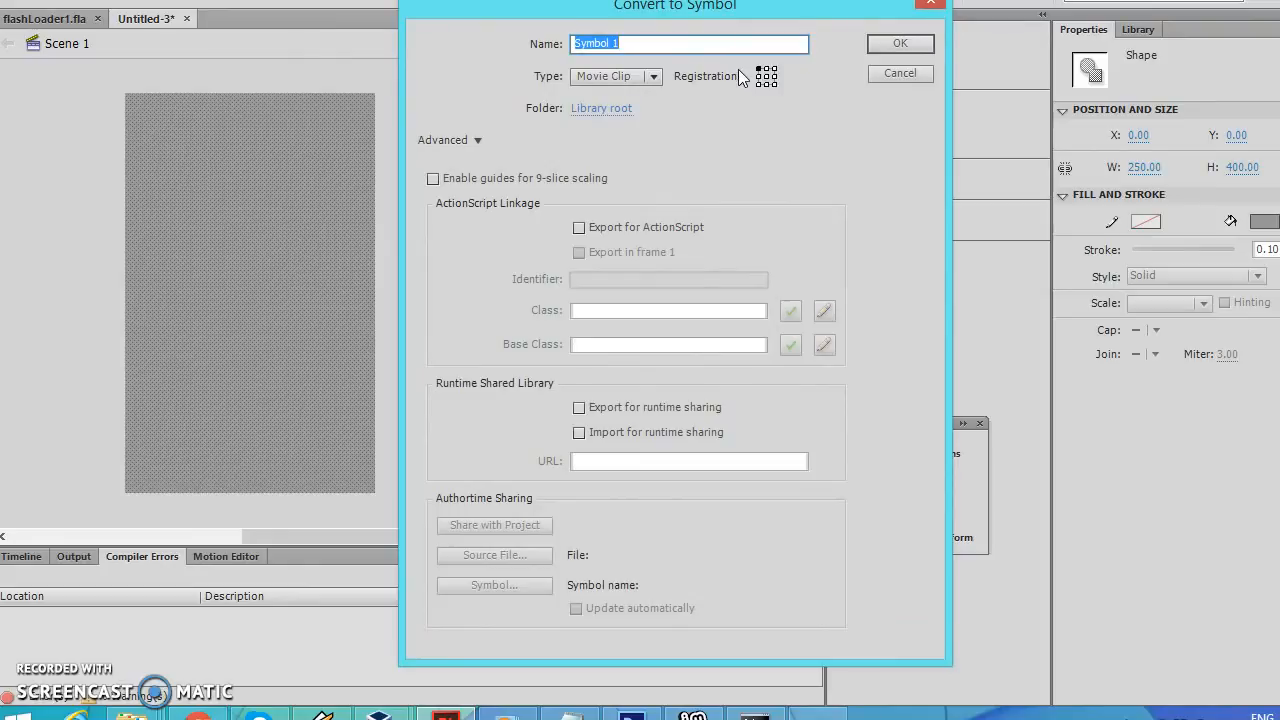
text(stagebg)
click(581, 228)
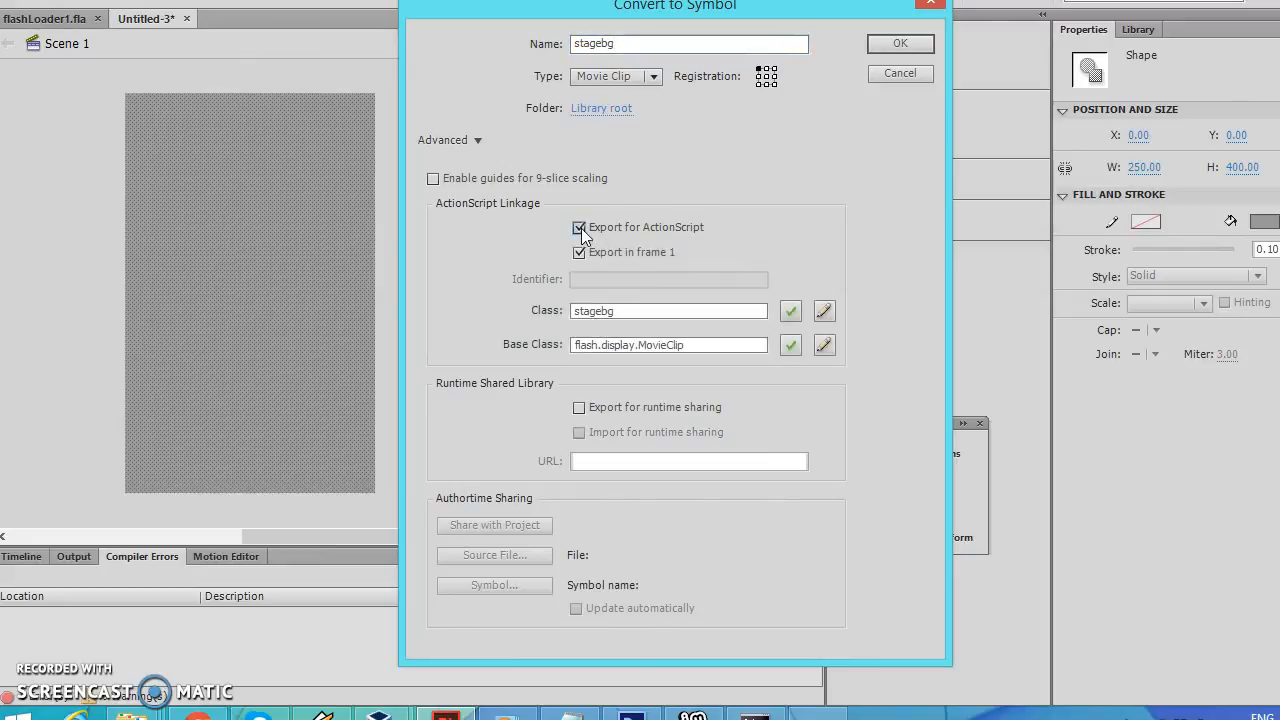
click(580, 253)
click(896, 44)
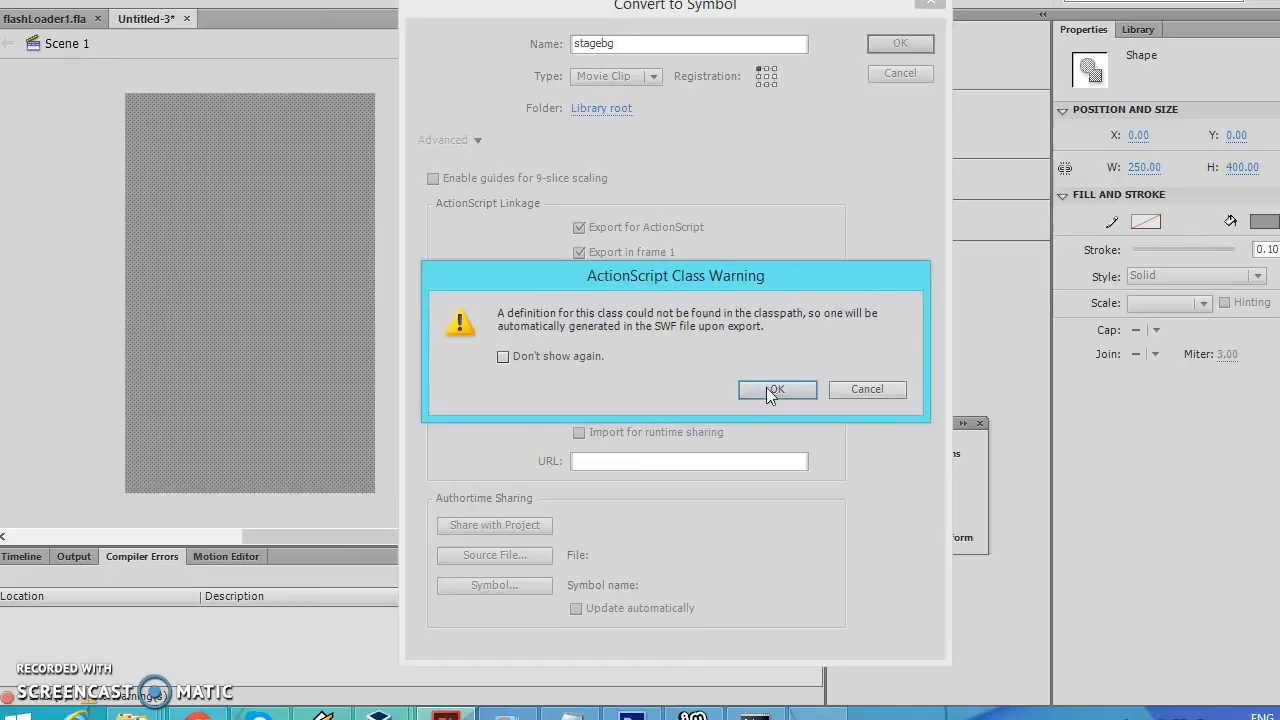
click(771, 391)
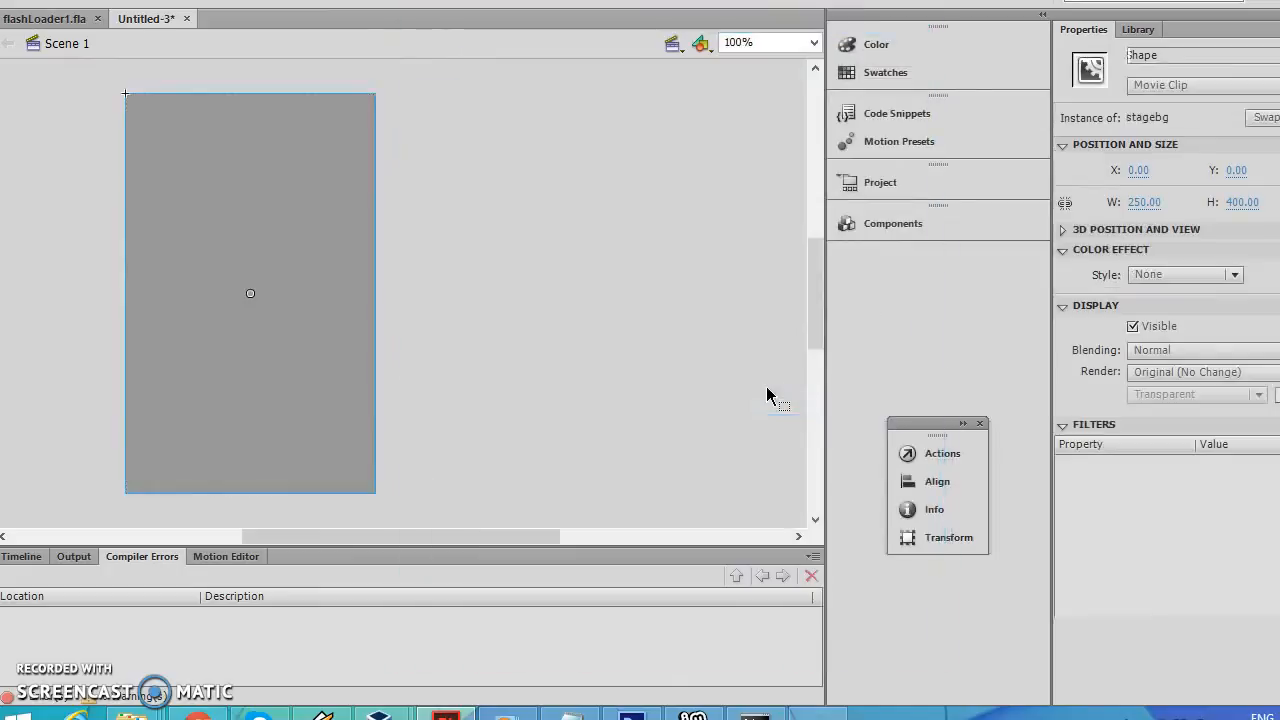
Rename Layer 1 in the timeline as background
click(22, 560)
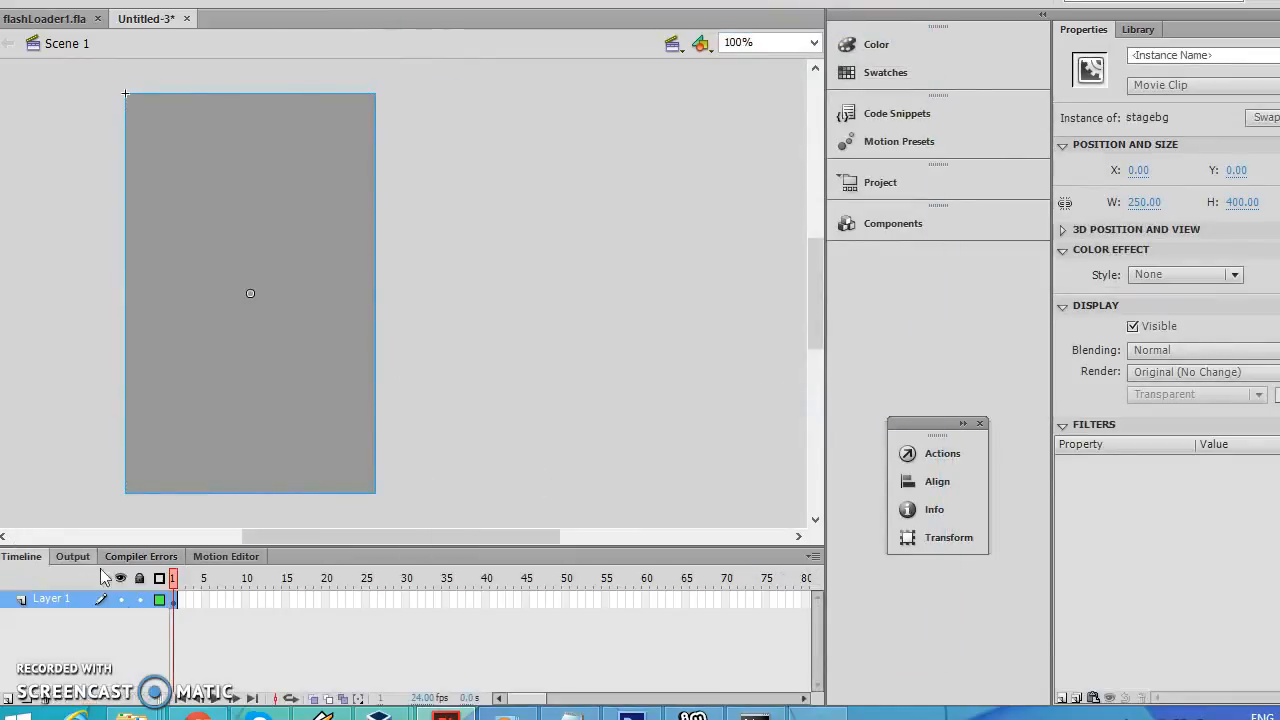
click(45, 606)
double_click(47, 602)
text(b)
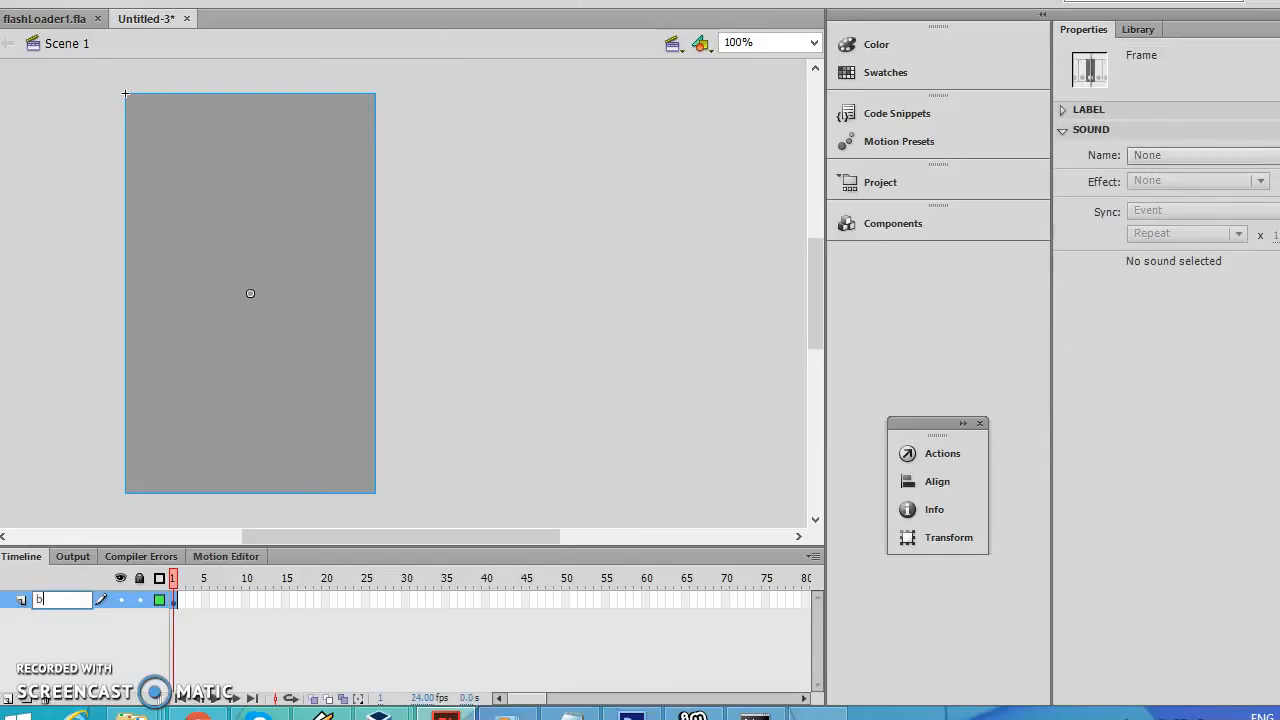
text(ackgr)
text(nd)
key(Return)
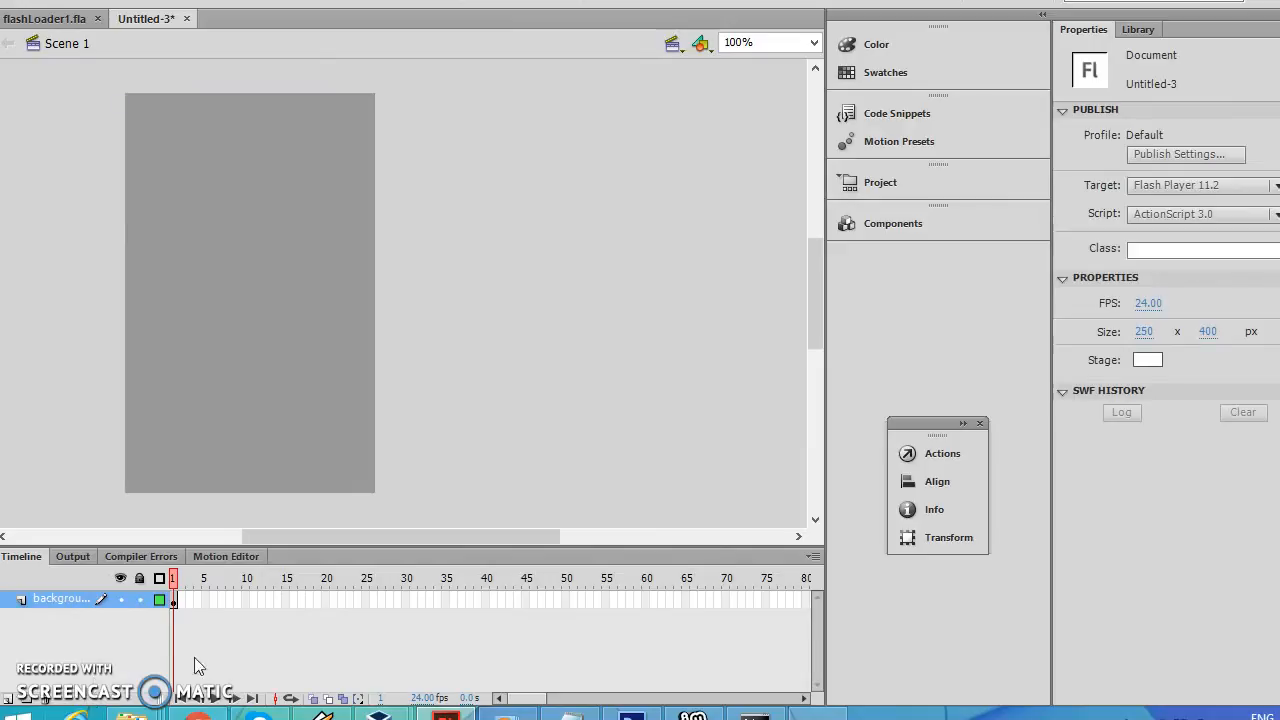
Add a new layer above background and draw a wide rectangle with a dark blue fill near the middle of the stage
click(7, 699)
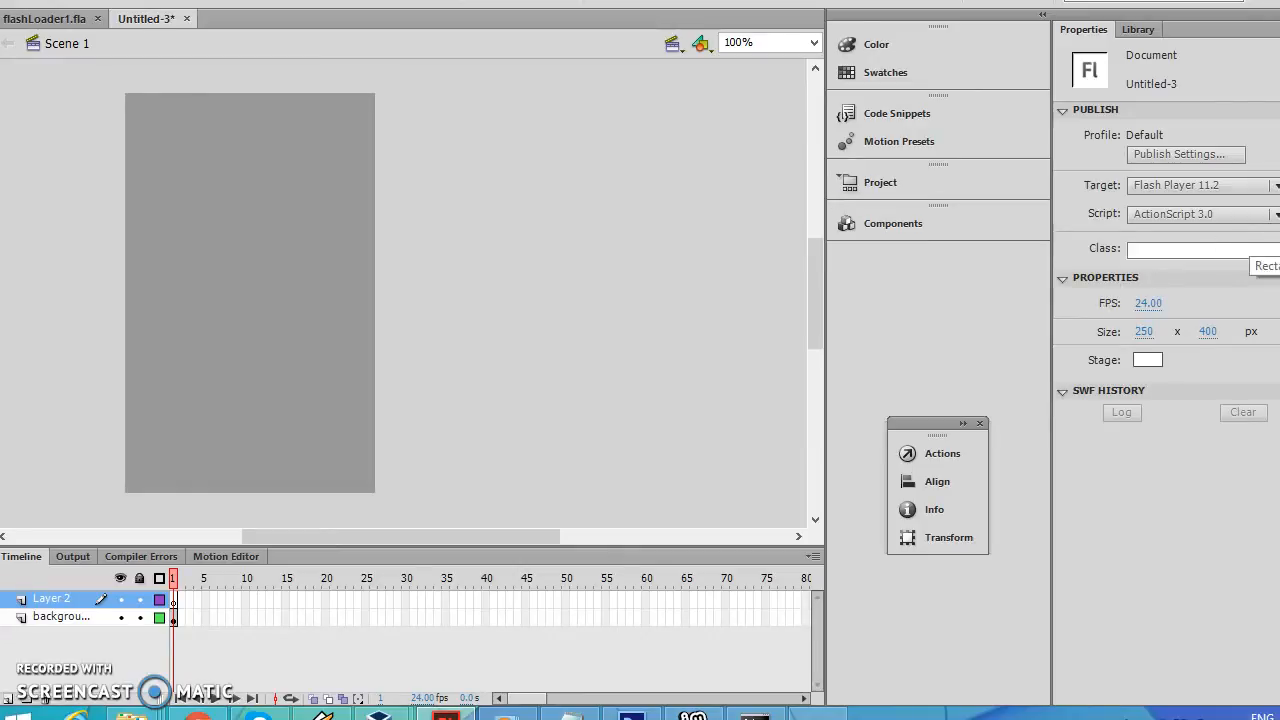
key(r)
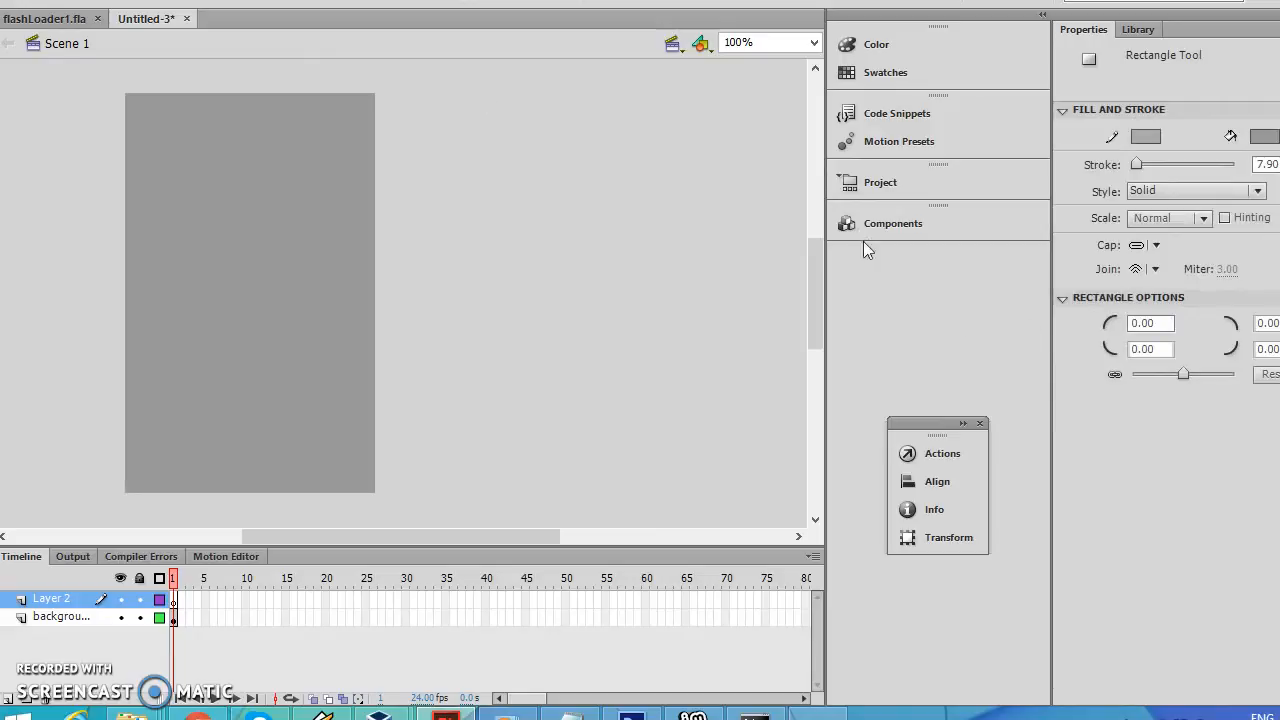
click(1264, 136)
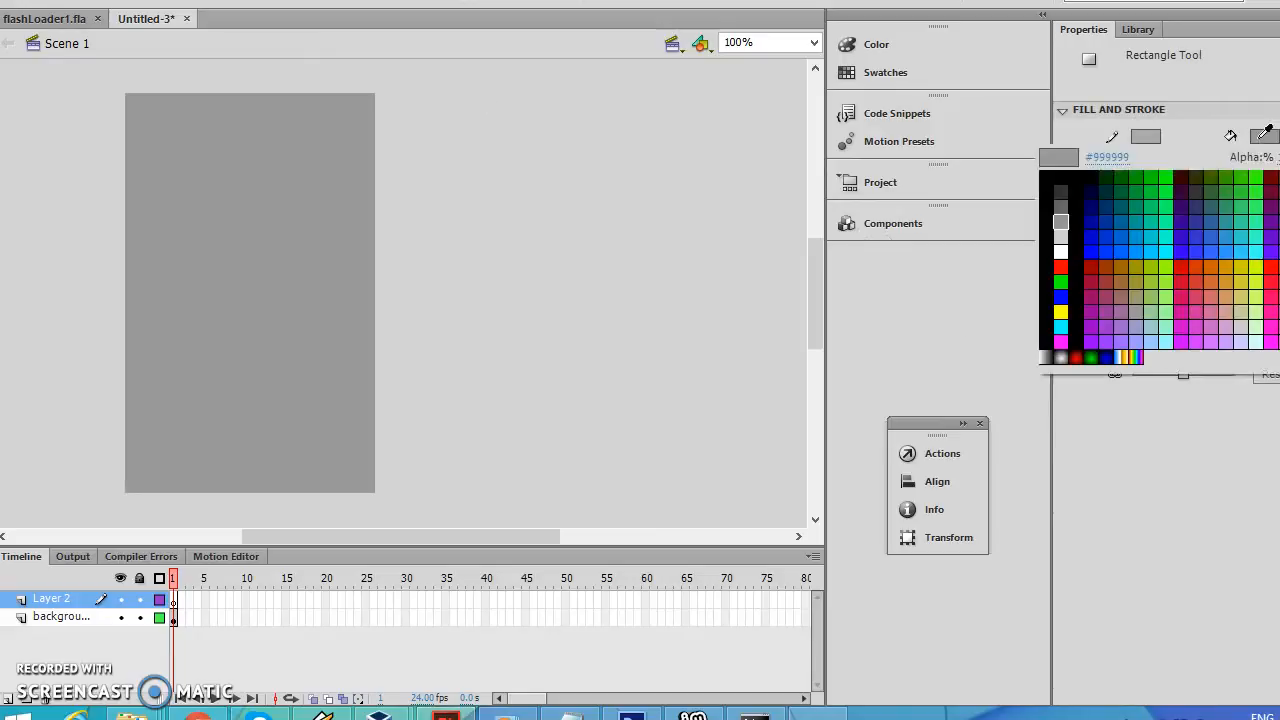
click(1094, 221)
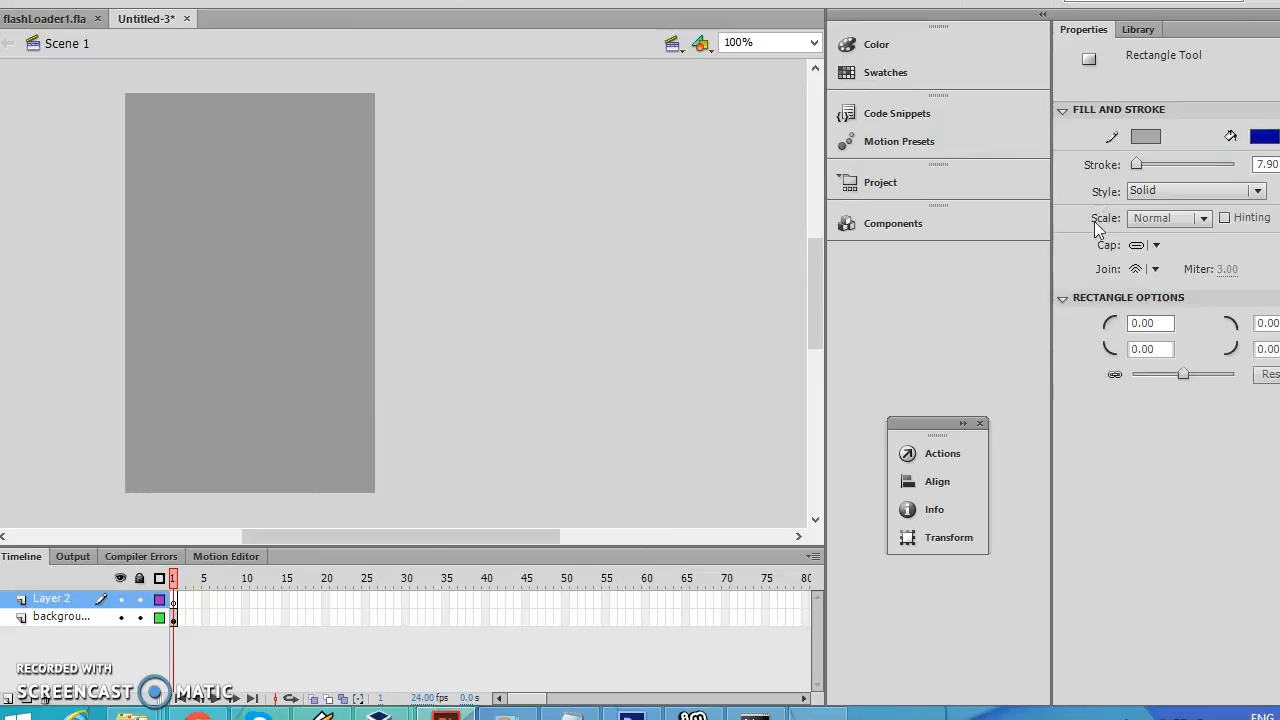
mouse_move(160, 274)
mouse_down()
mouse_move(184, 331)
mouse_move(243, 401)
mouse_move(289, 357)
mouse_move(330, 362)
mouse_up()
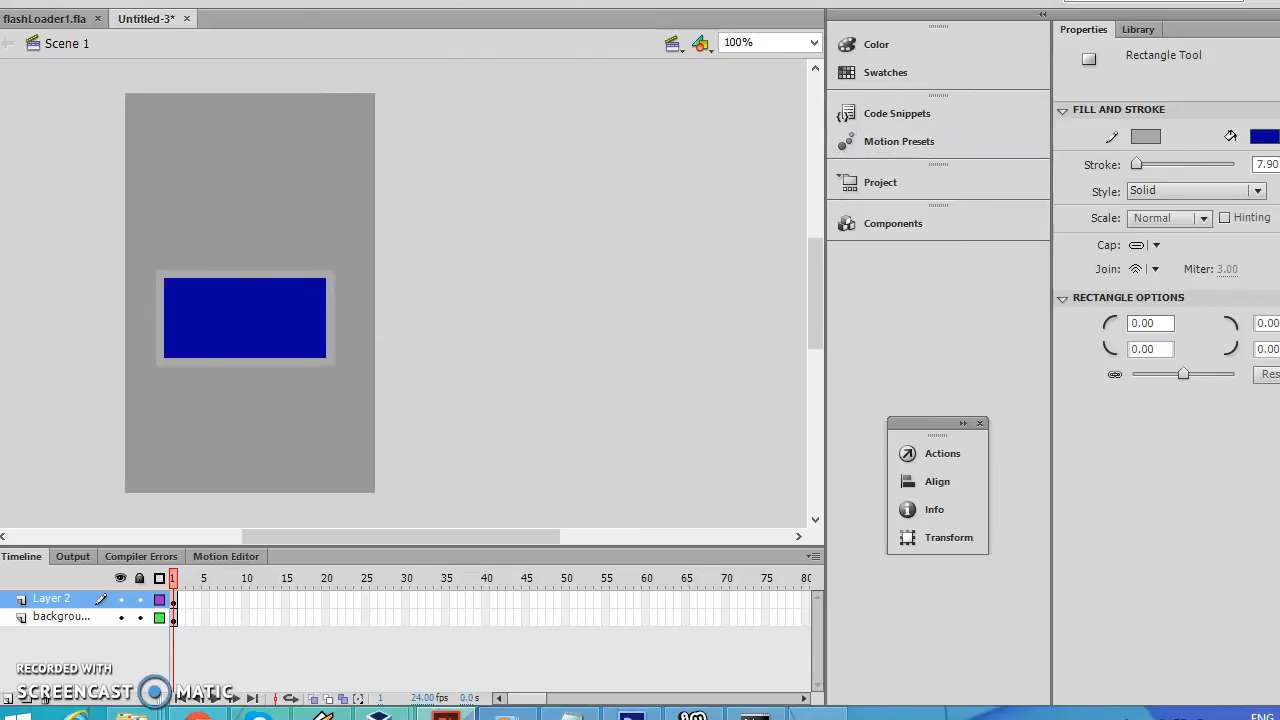
Convert the dark blue fill to a Button symbol named btn1, exported for ActionScript in frame 1, accepting the automatically generated class
key(v)
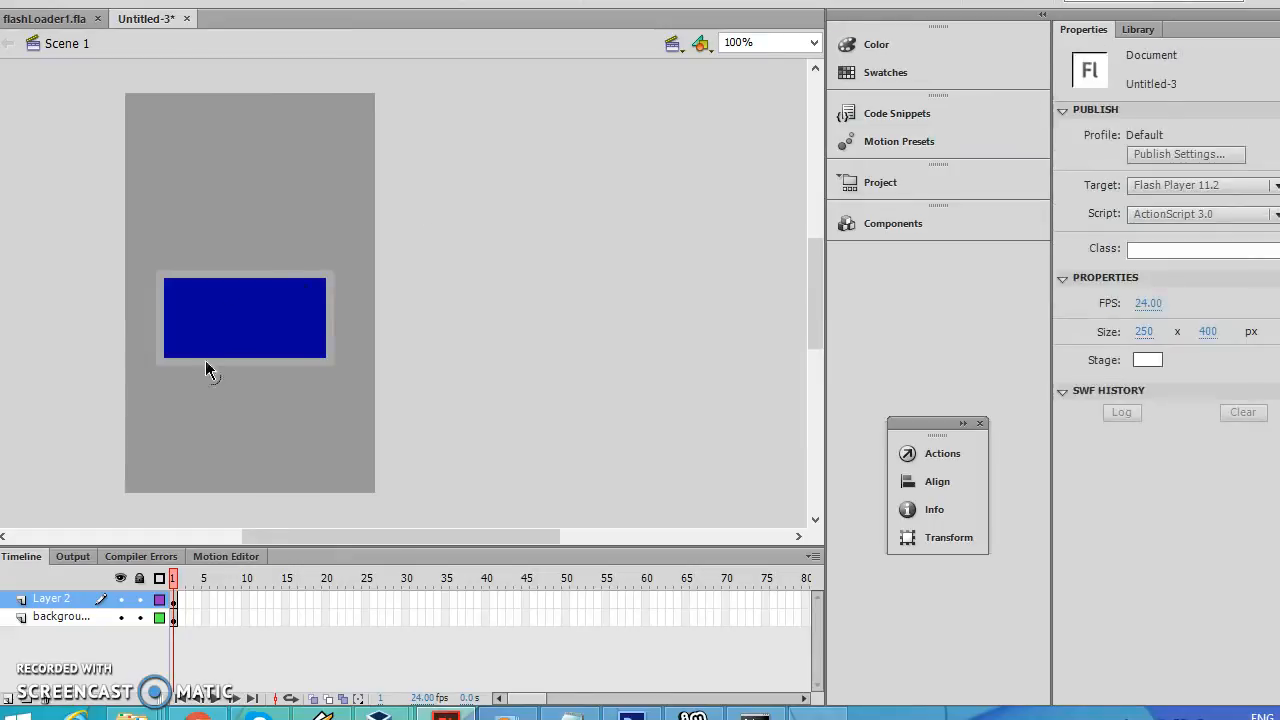
click(221, 312)
right_click(221, 312)
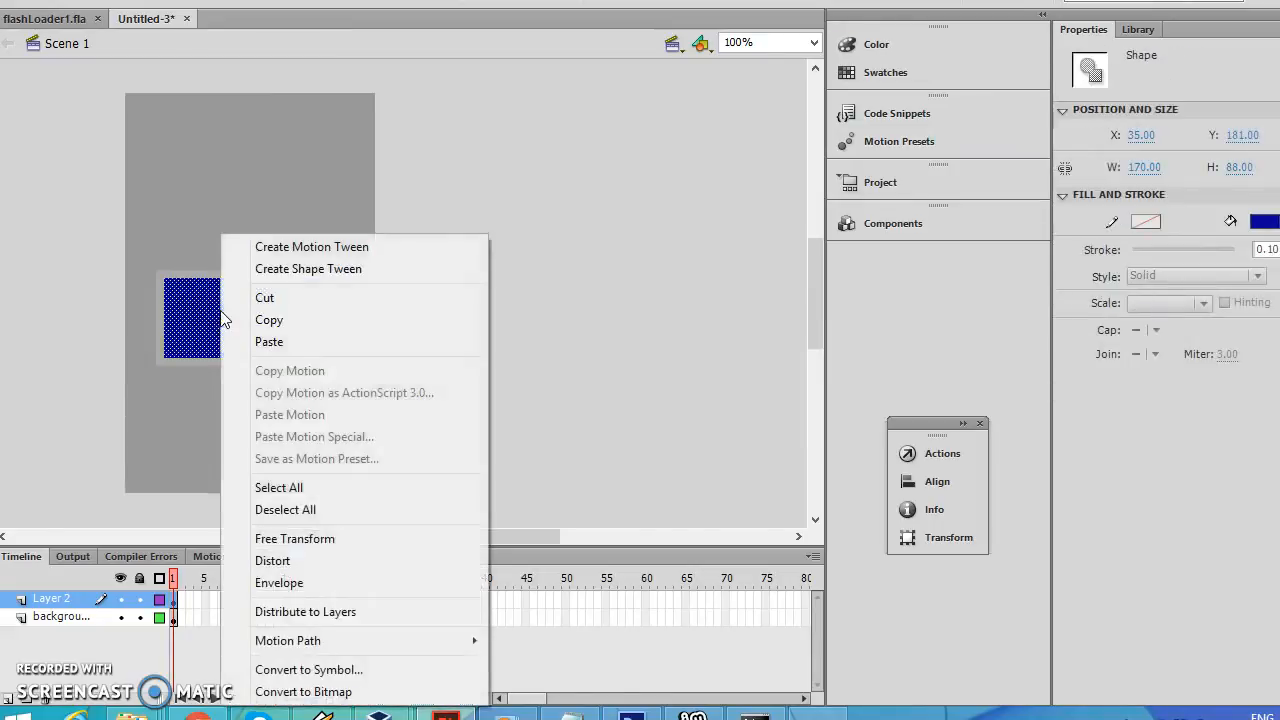
click(371, 673)
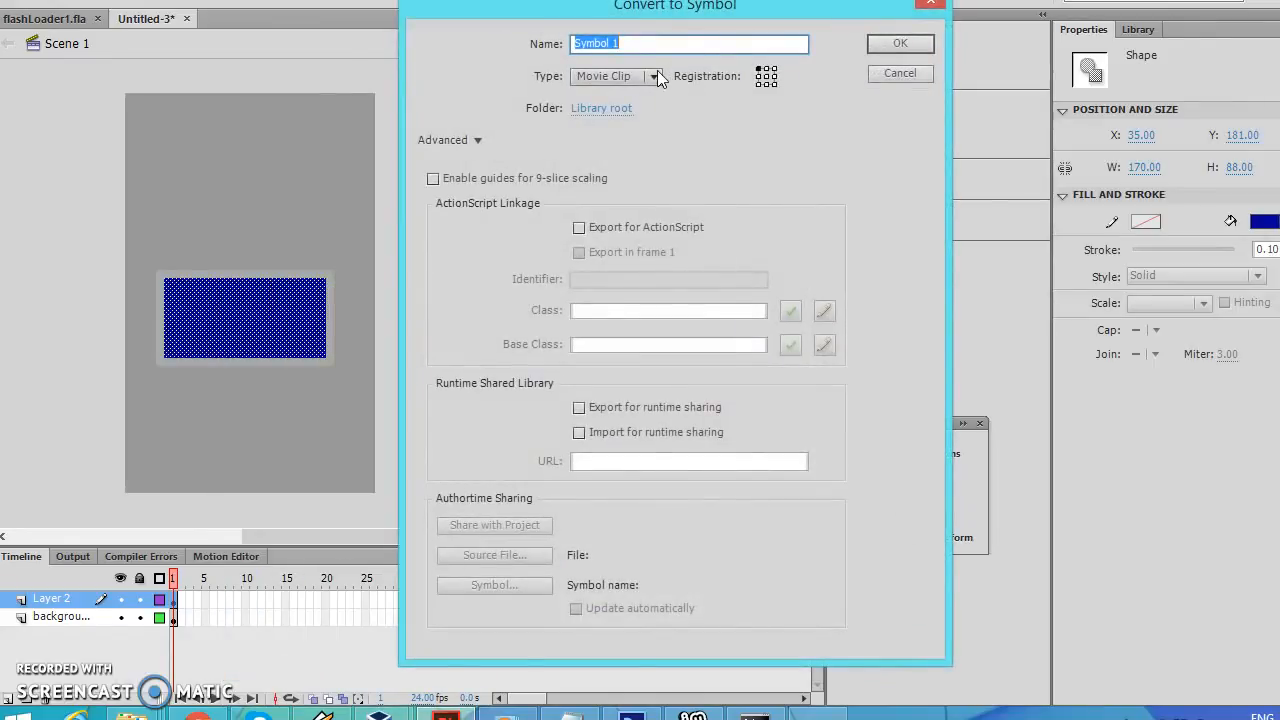
click(655, 76)
click(627, 117)
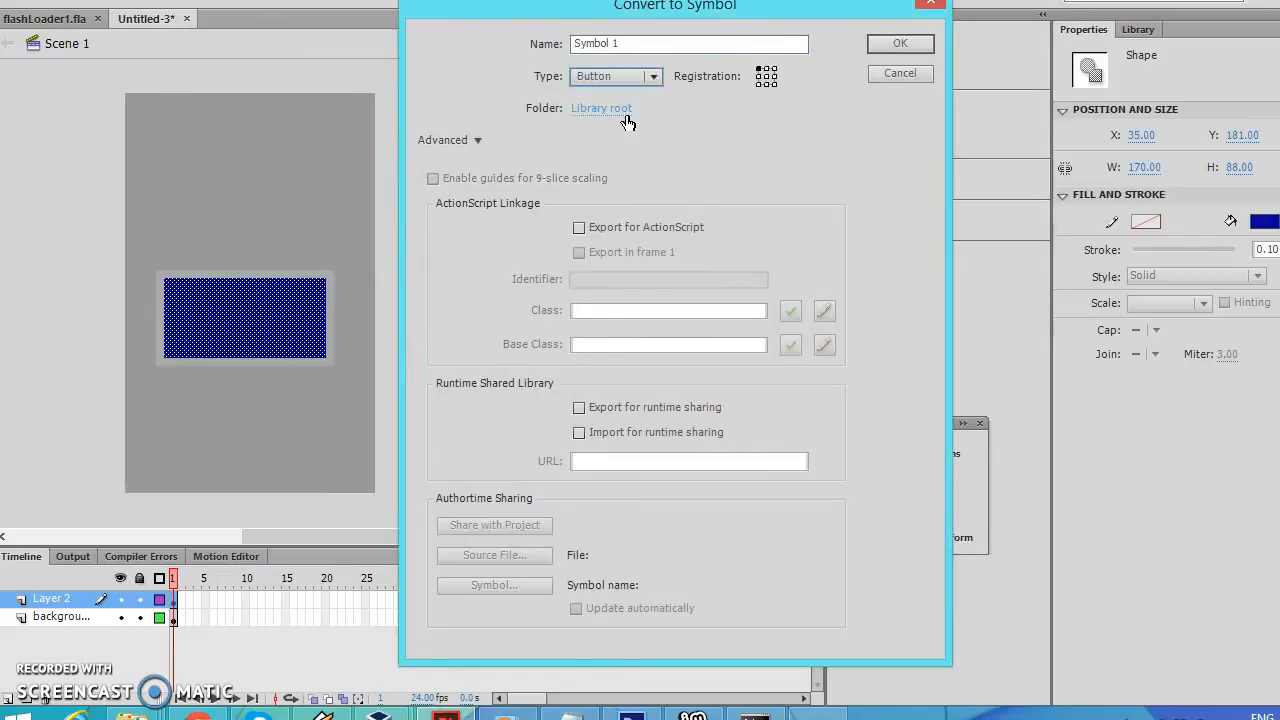
click(630, 42)
key(shift+Home)
text(b)
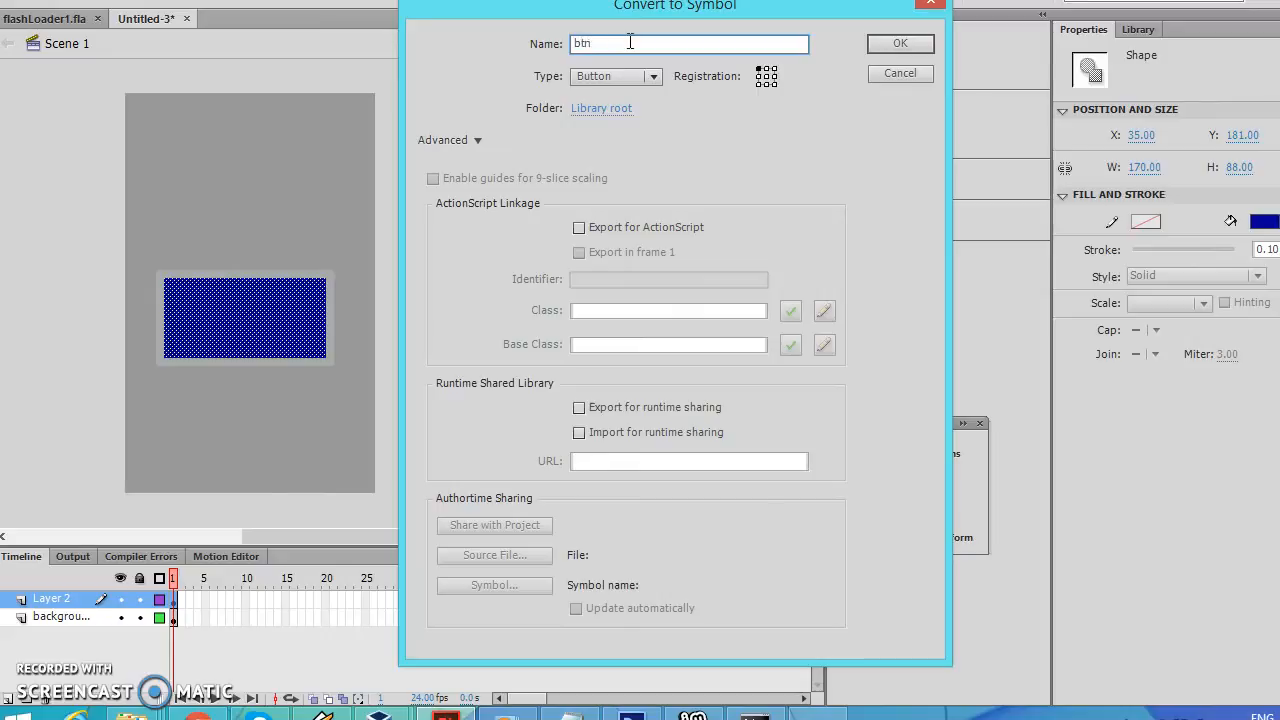
text(tn1)
click(582, 229)
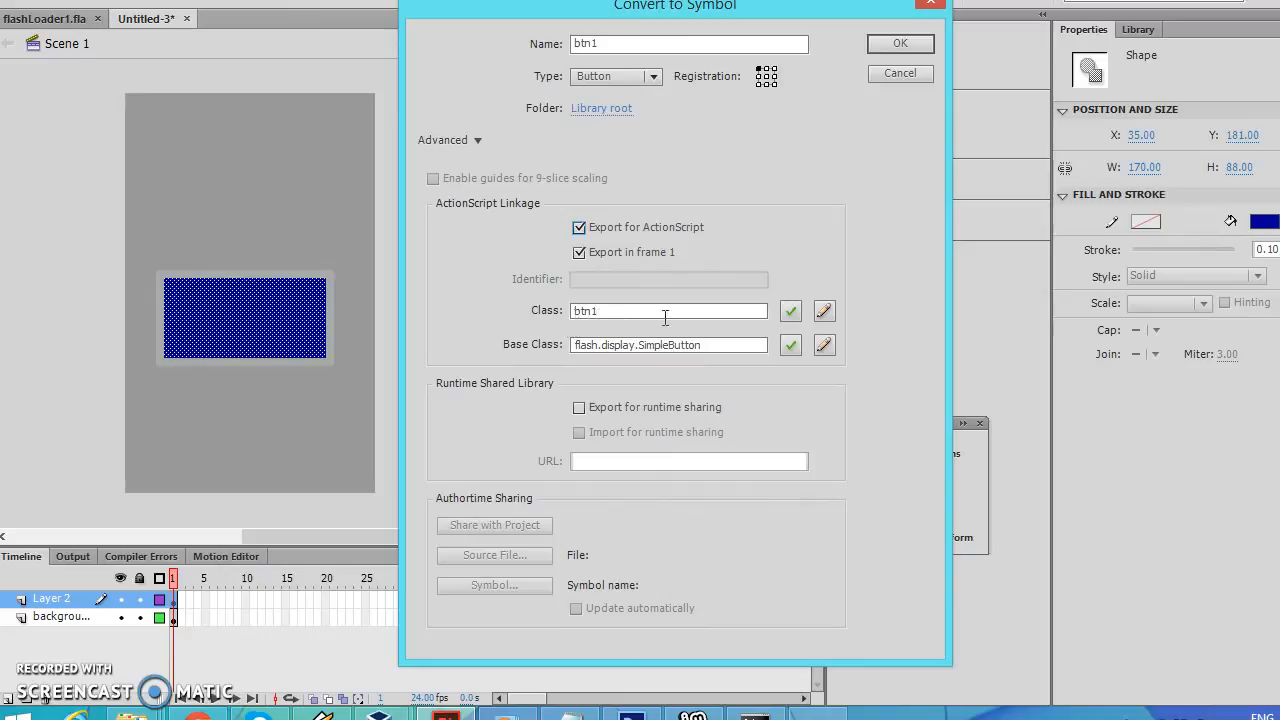
click(900, 44)
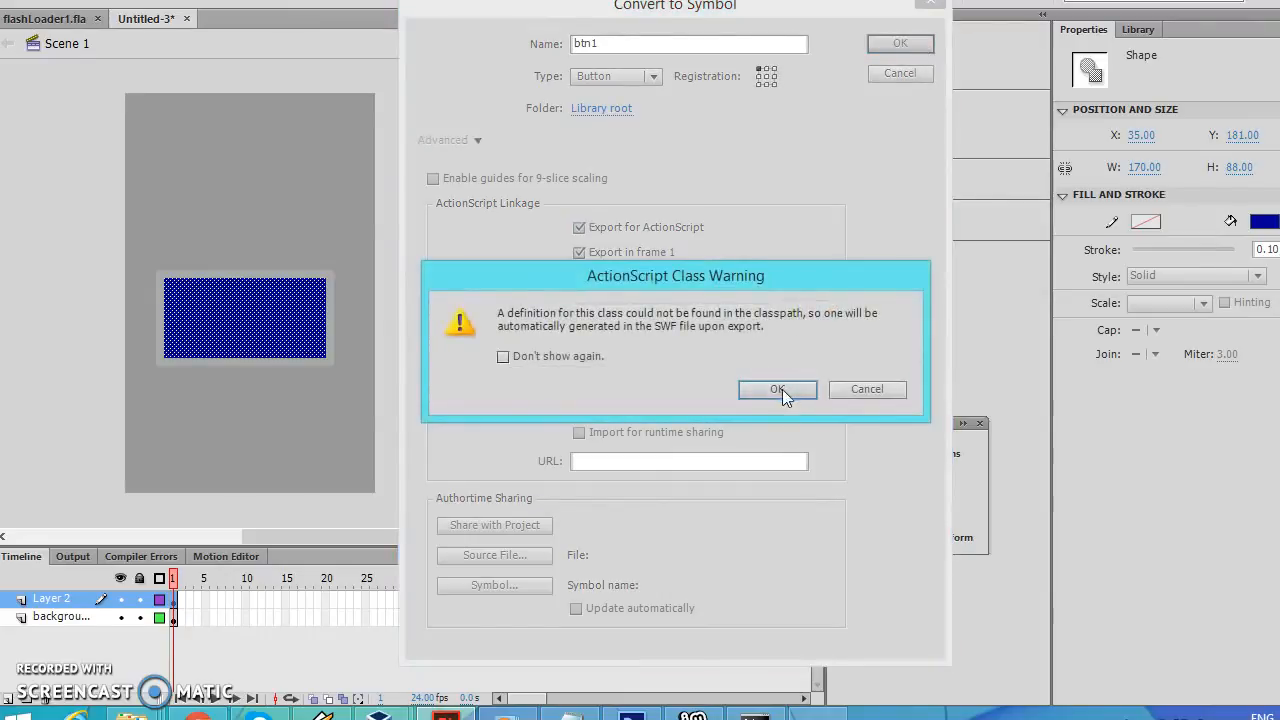
click(782, 389)
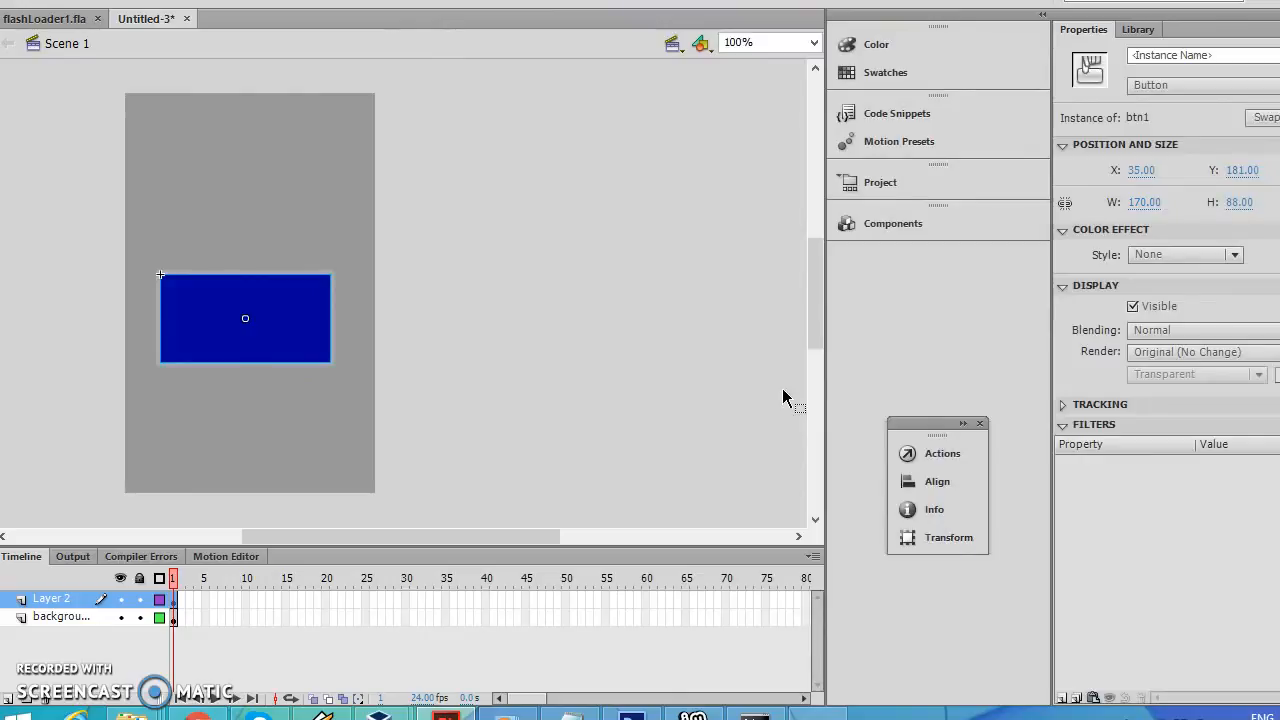
Give the blue button on the stage the instance name demoButton
click(1218, 55)
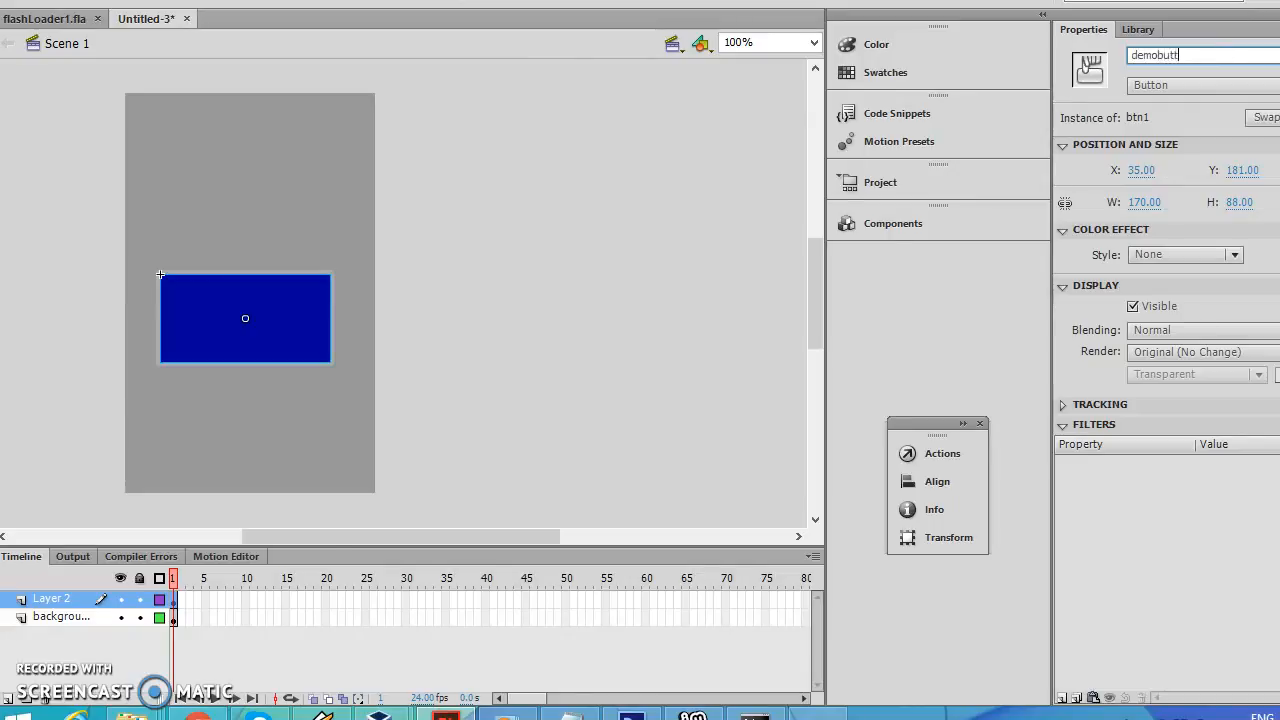
key(Return)
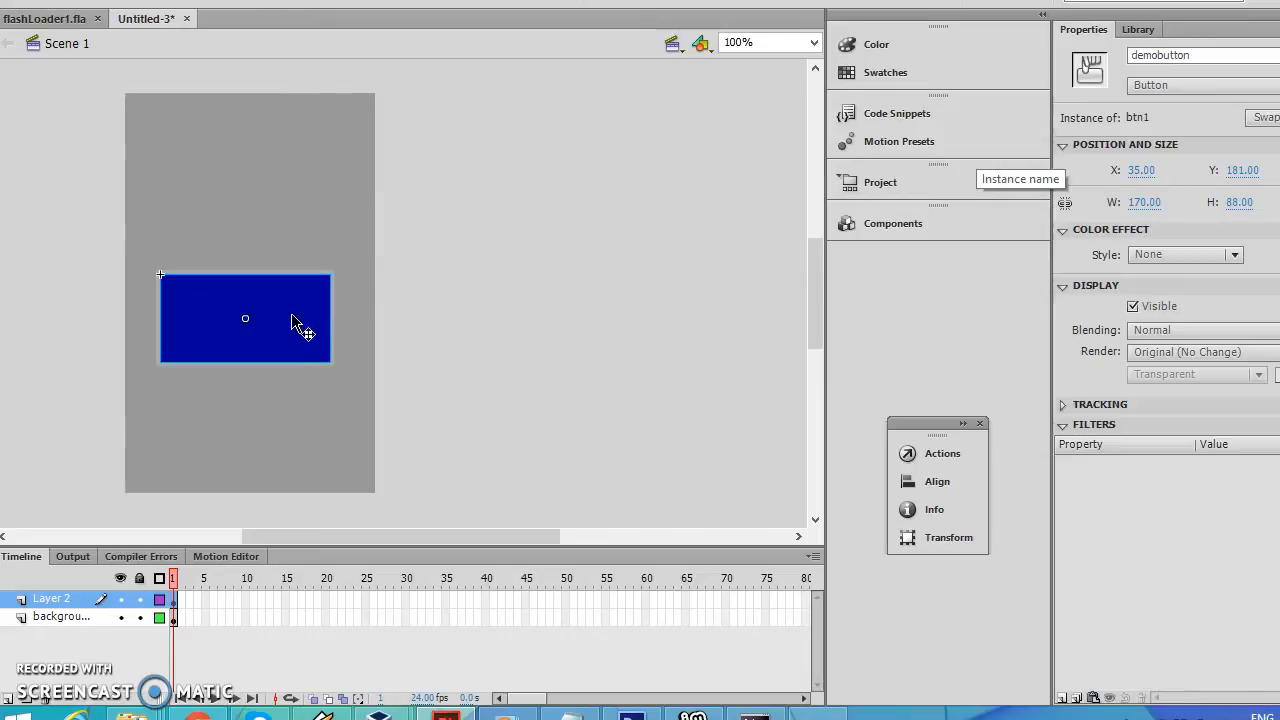
click(1162, 55)
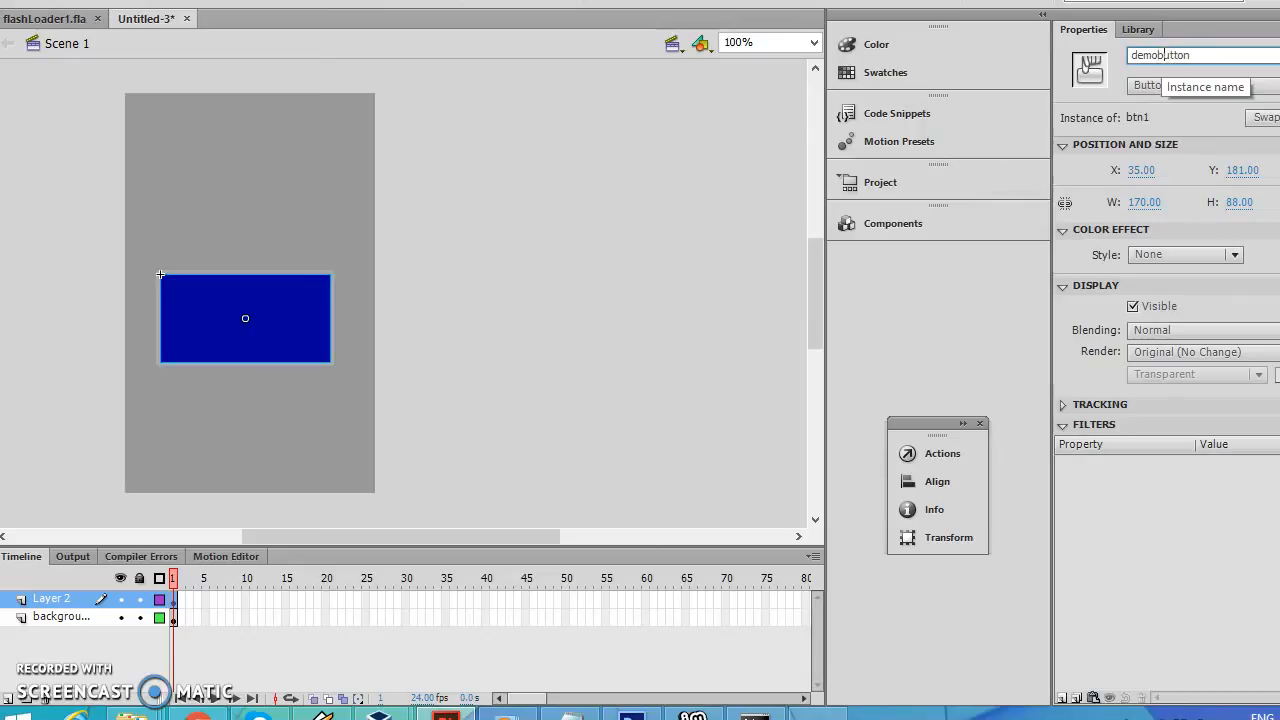
key(BackSpace)
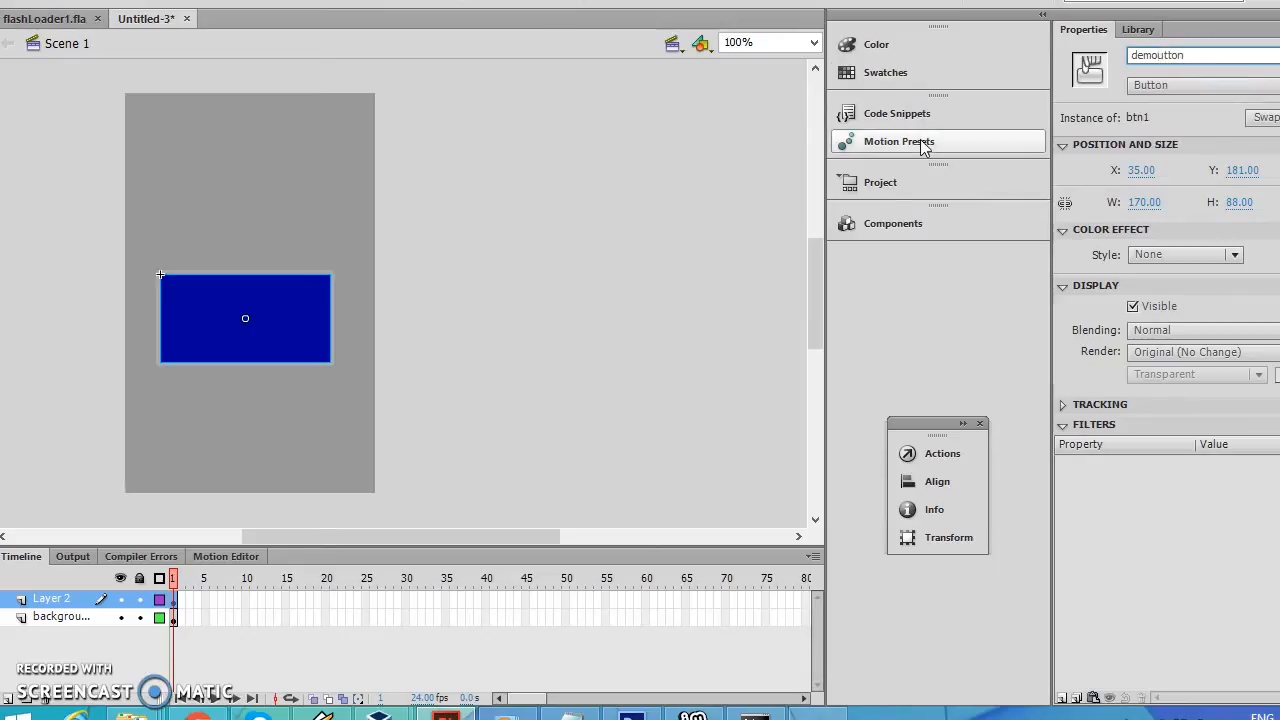
text(B)
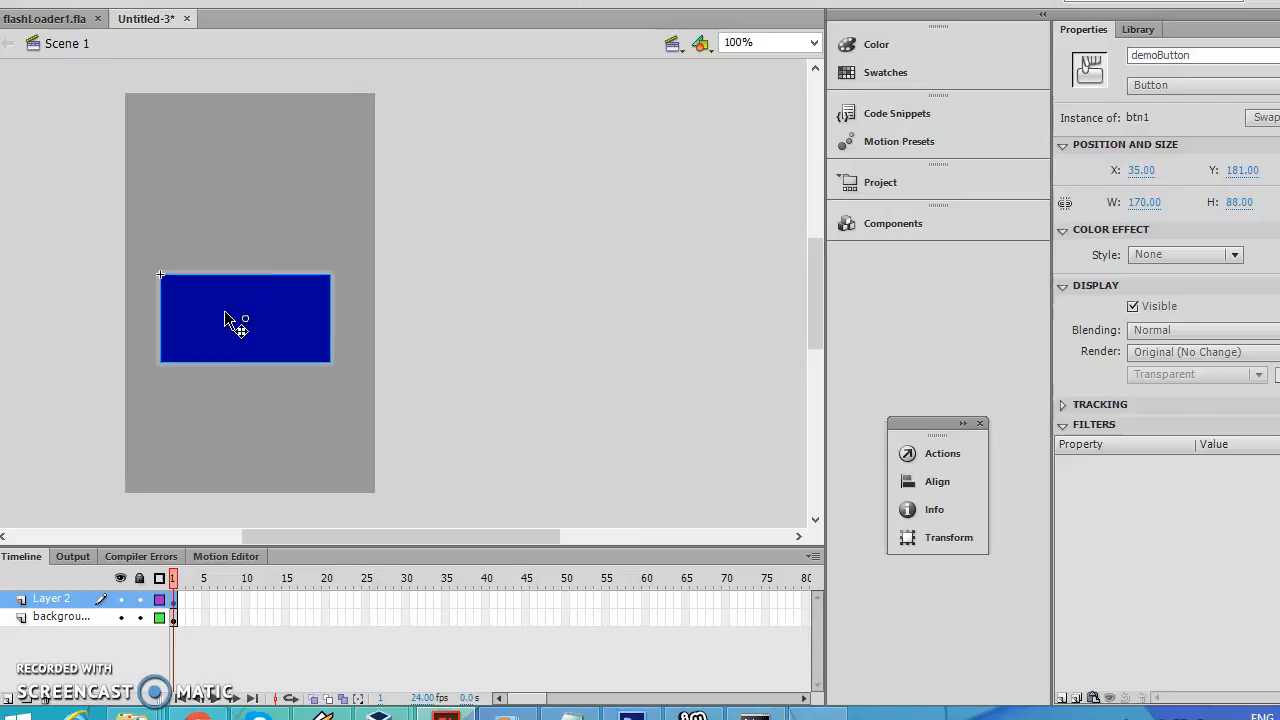
Apply the Click to Go to Web Page code snippet from the Actions category to the demoButton instance
click(893, 115)
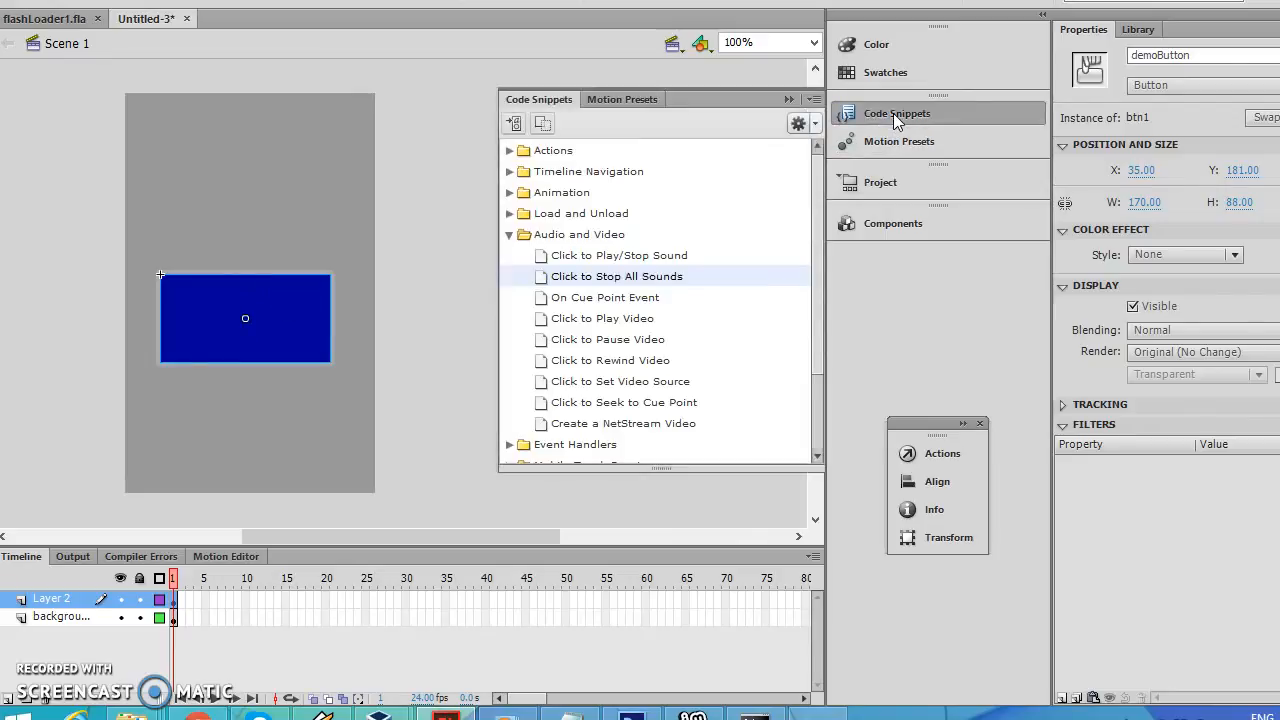
click(509, 236)
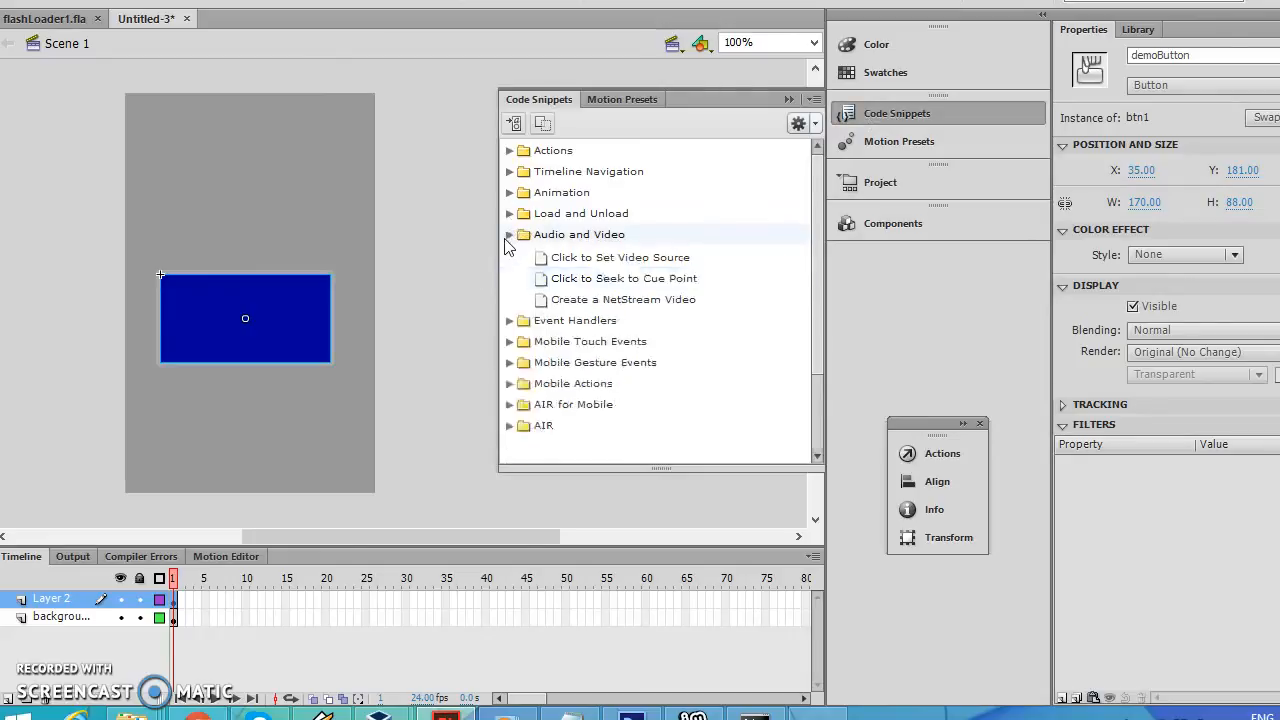
click(511, 150)
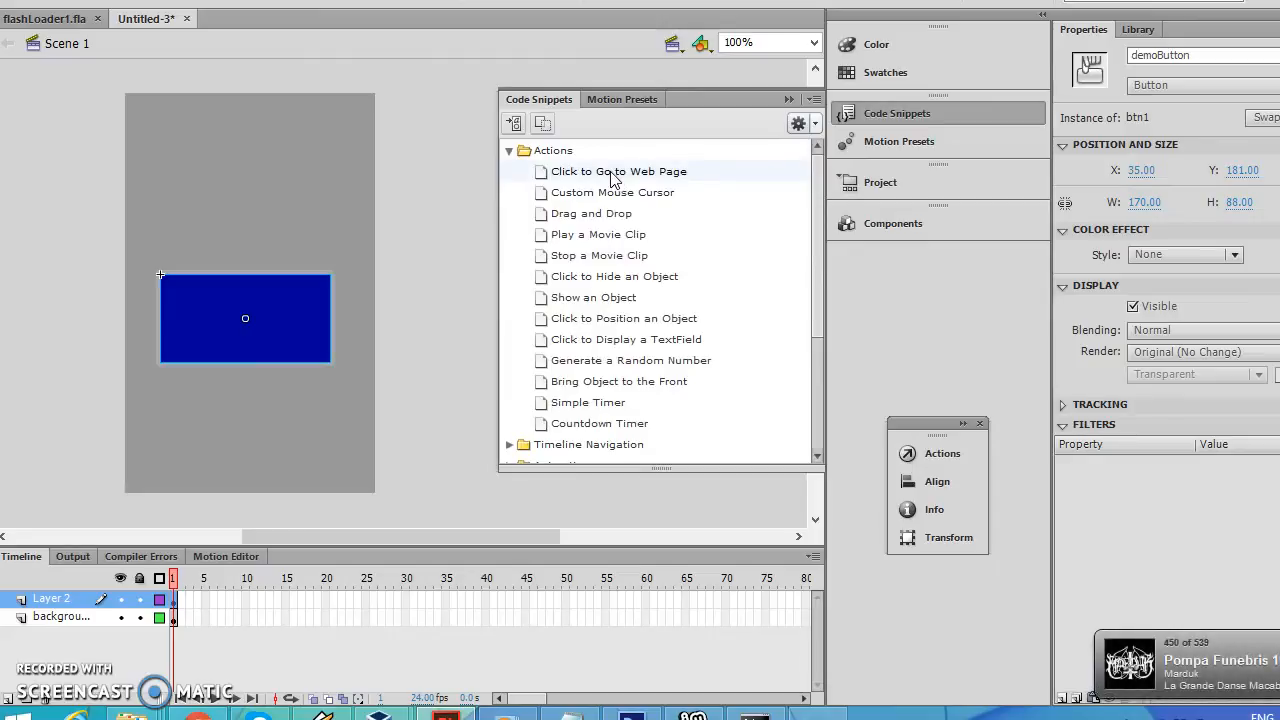
mouse_move(613, 178)
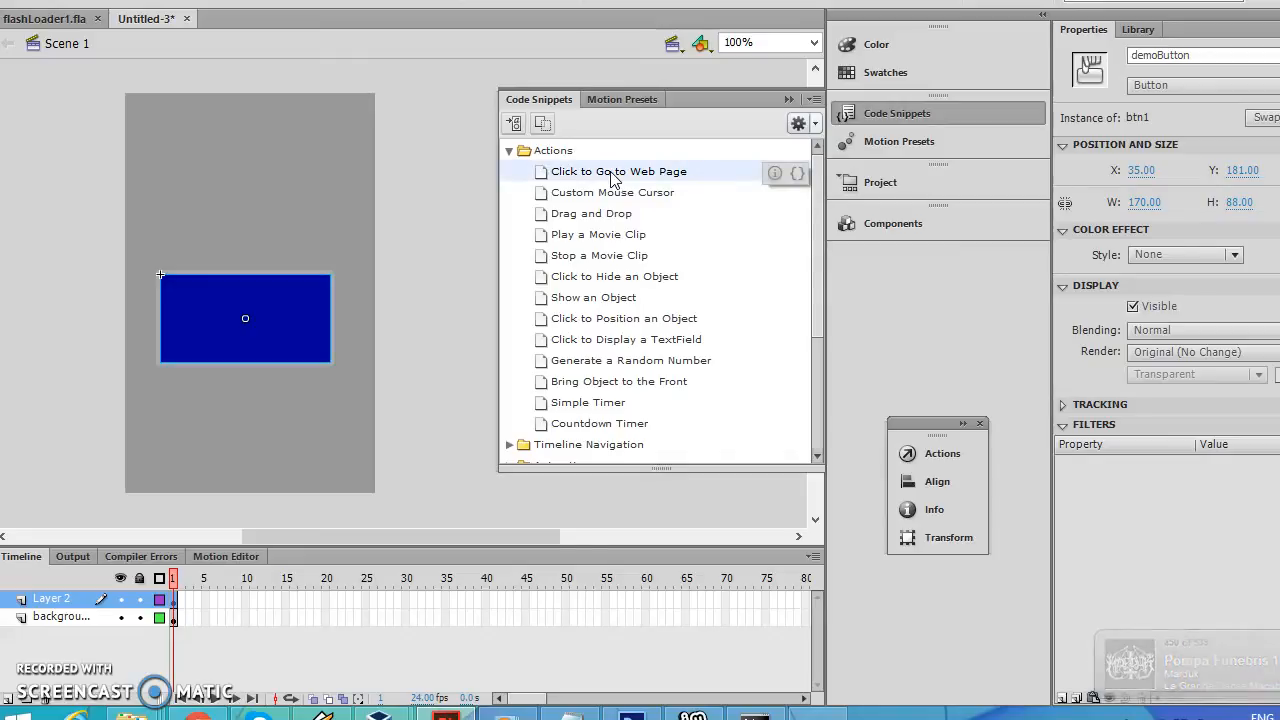
double_click(613, 174)
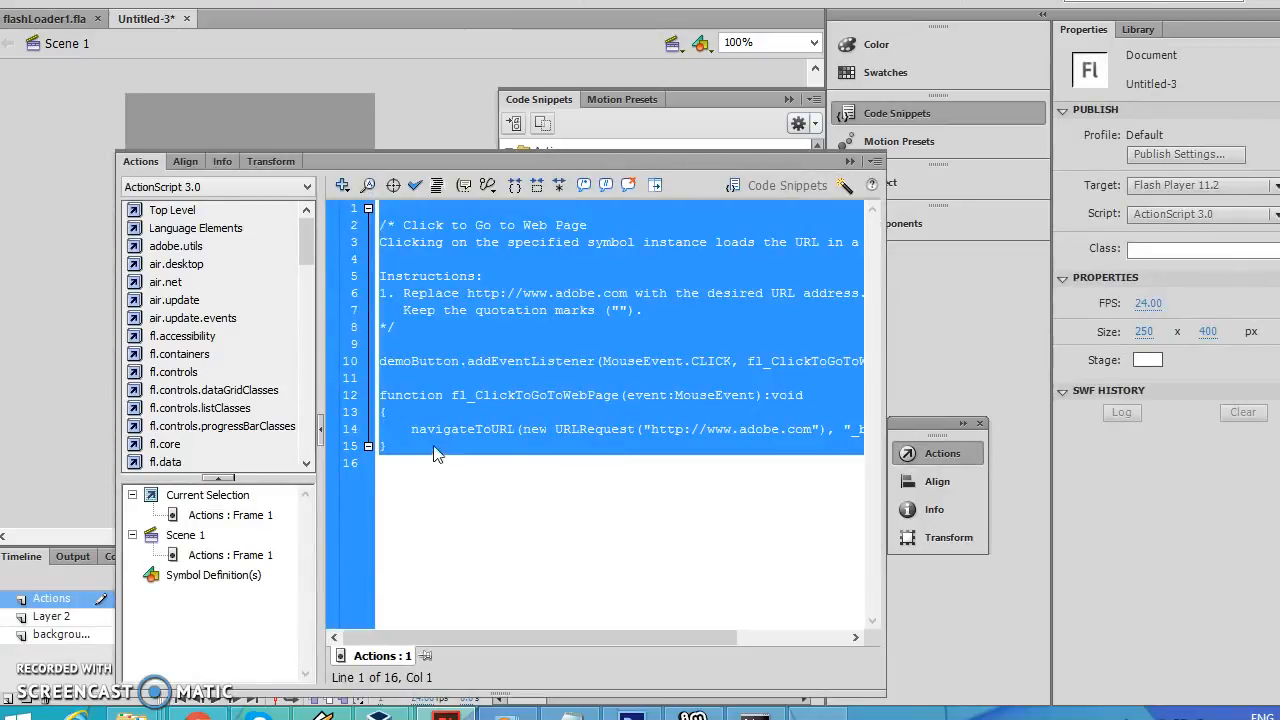
Delete the instruction comment above the demoButton event listener so the script starts with the code
click(421, 348)
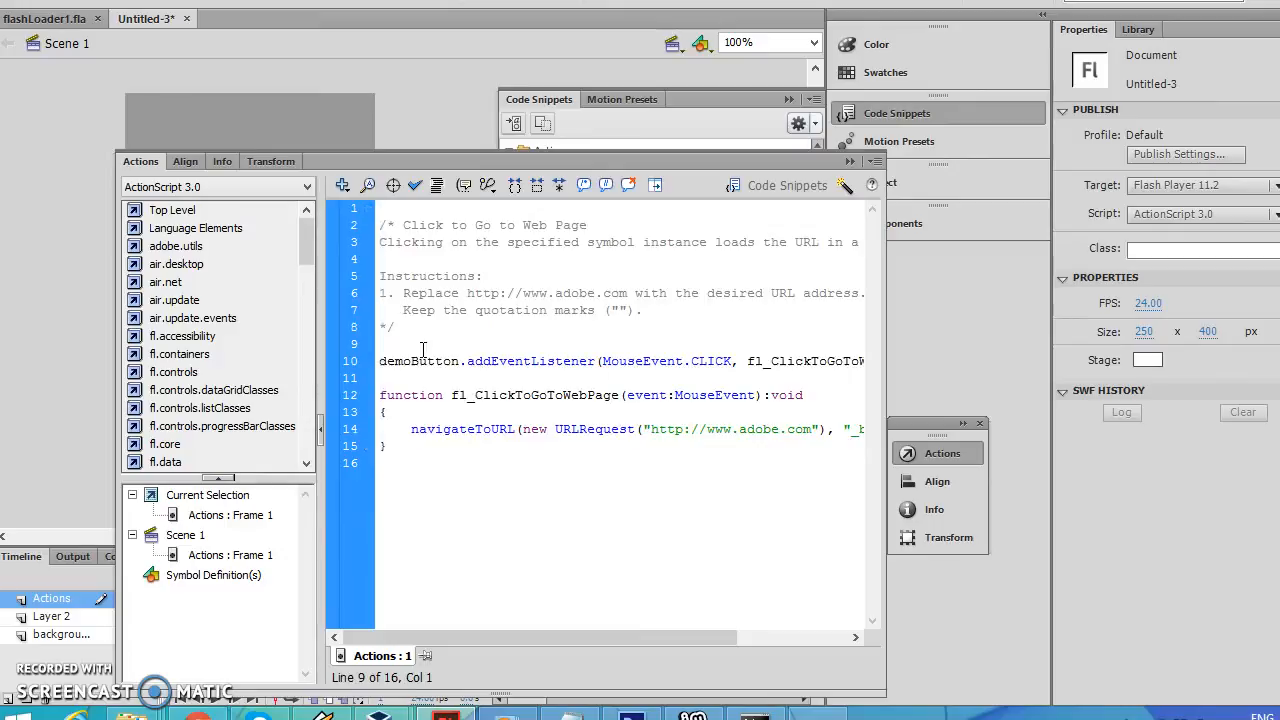
drag(380, 350, 362, 107)
key(Delete)
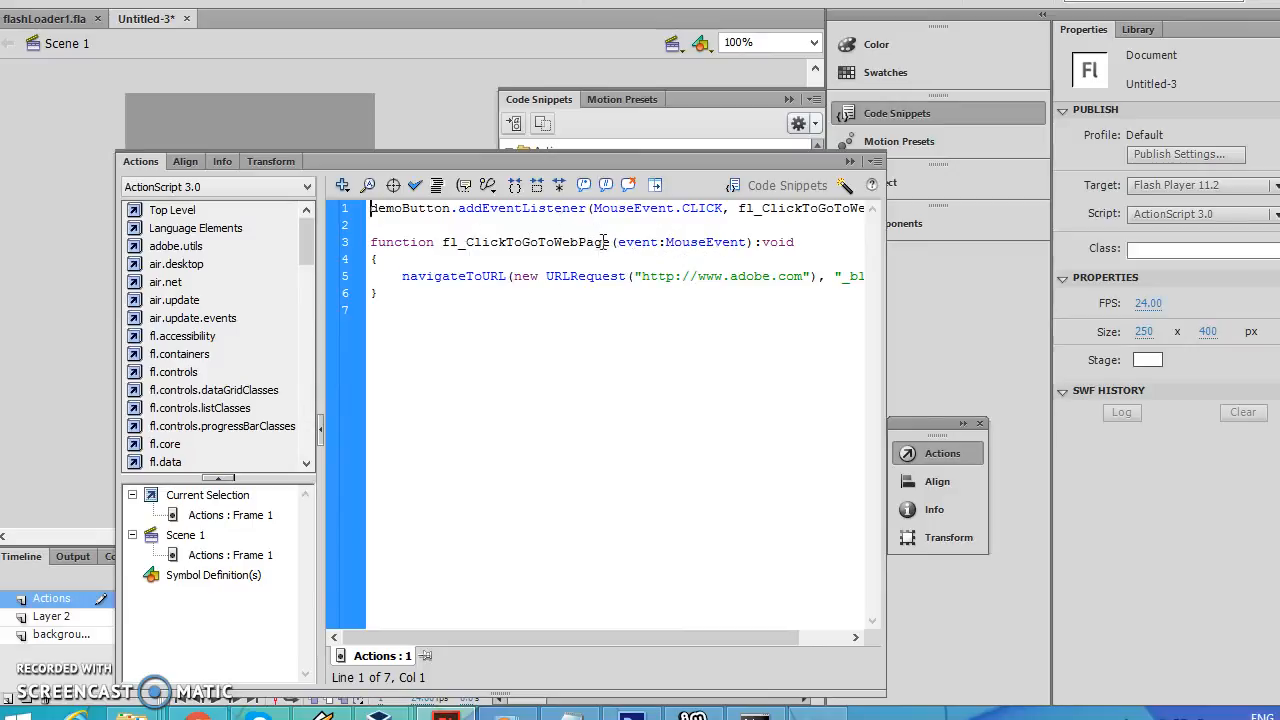
click(641, 276)
drag(641, 276, 806, 280)
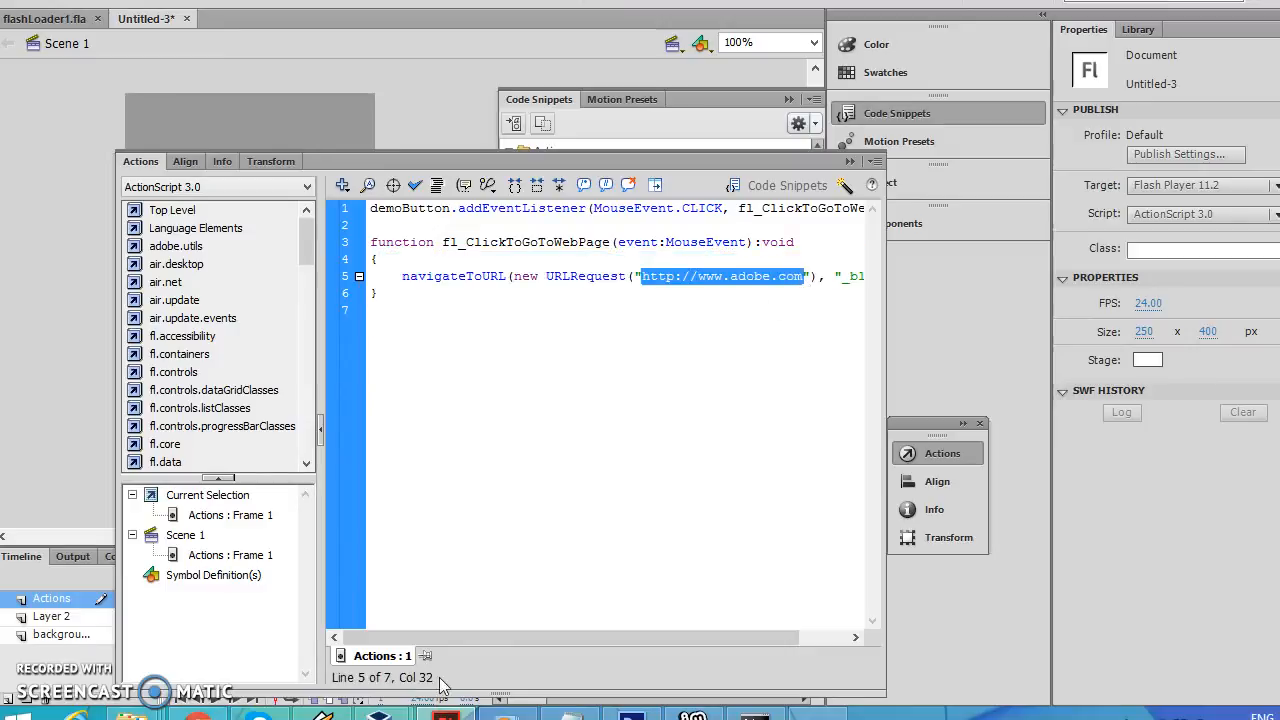
click(198, 711)
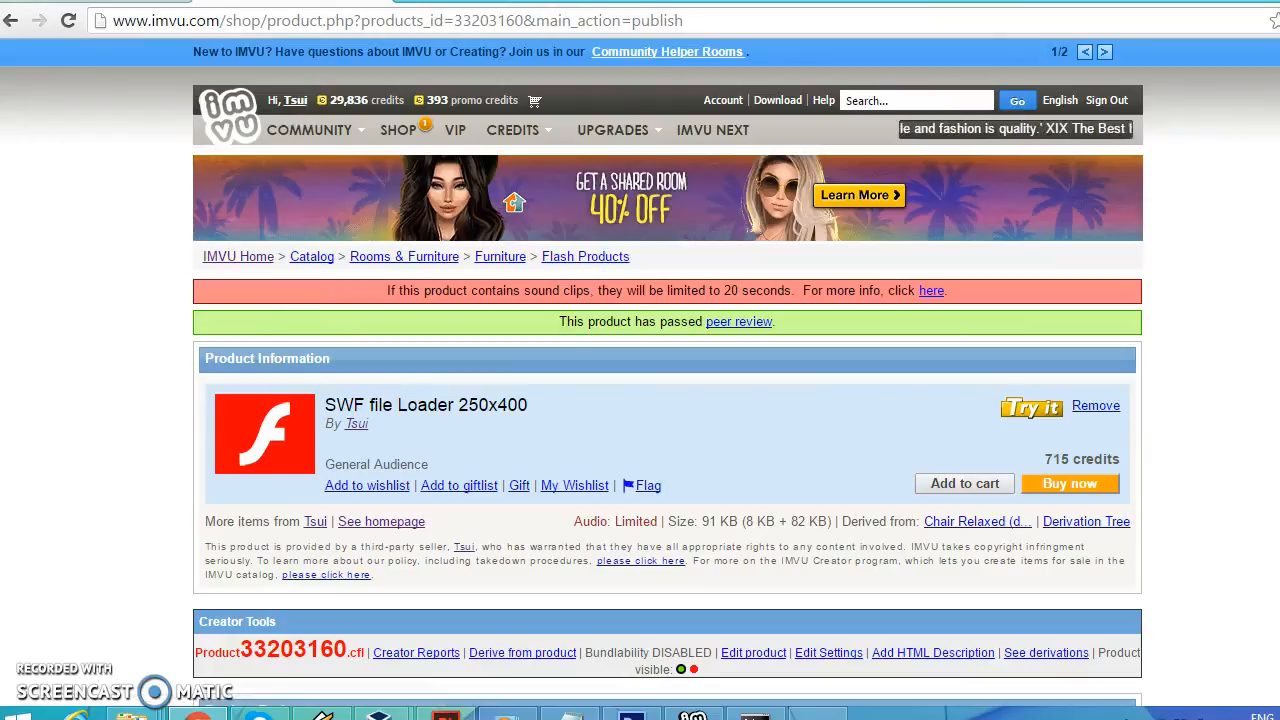
click(295, 105)
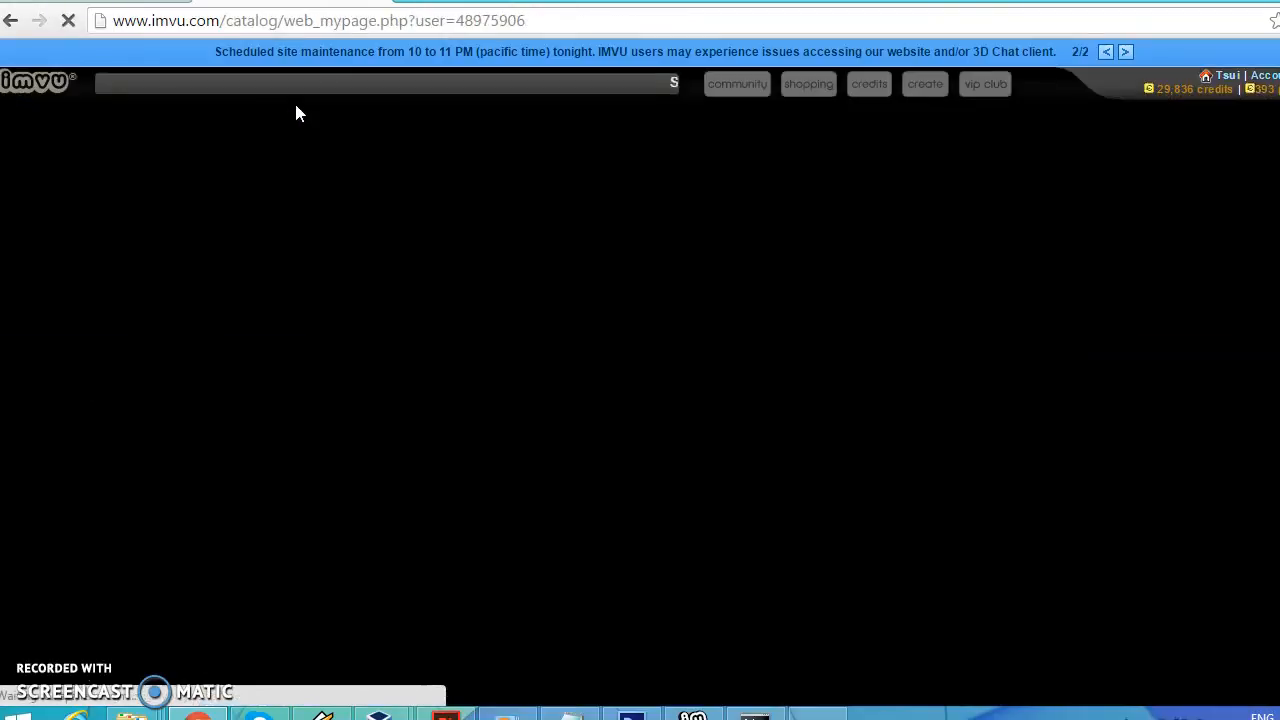
click(366, 26)
key(ctrl+c)
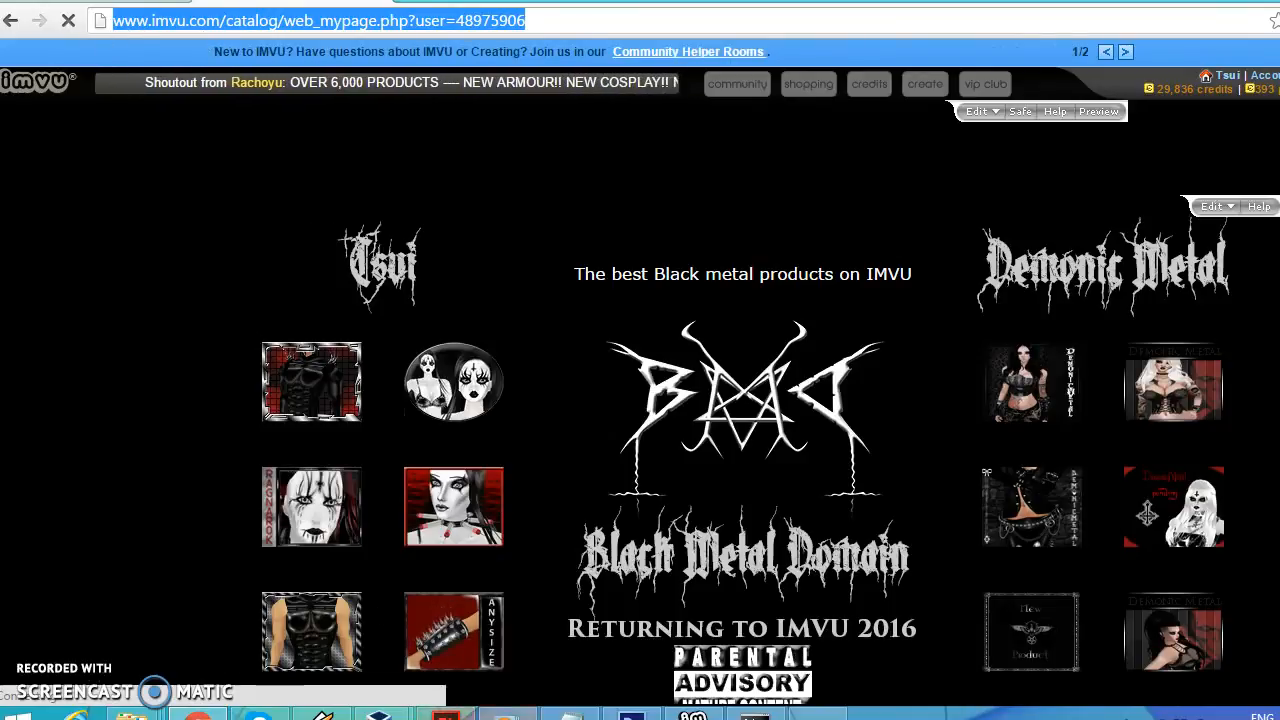
Return to the Flash document and replace the placeholder URL in navigateToURL with the copied homepage address, closing the script editor
mouse_move(505, 716)
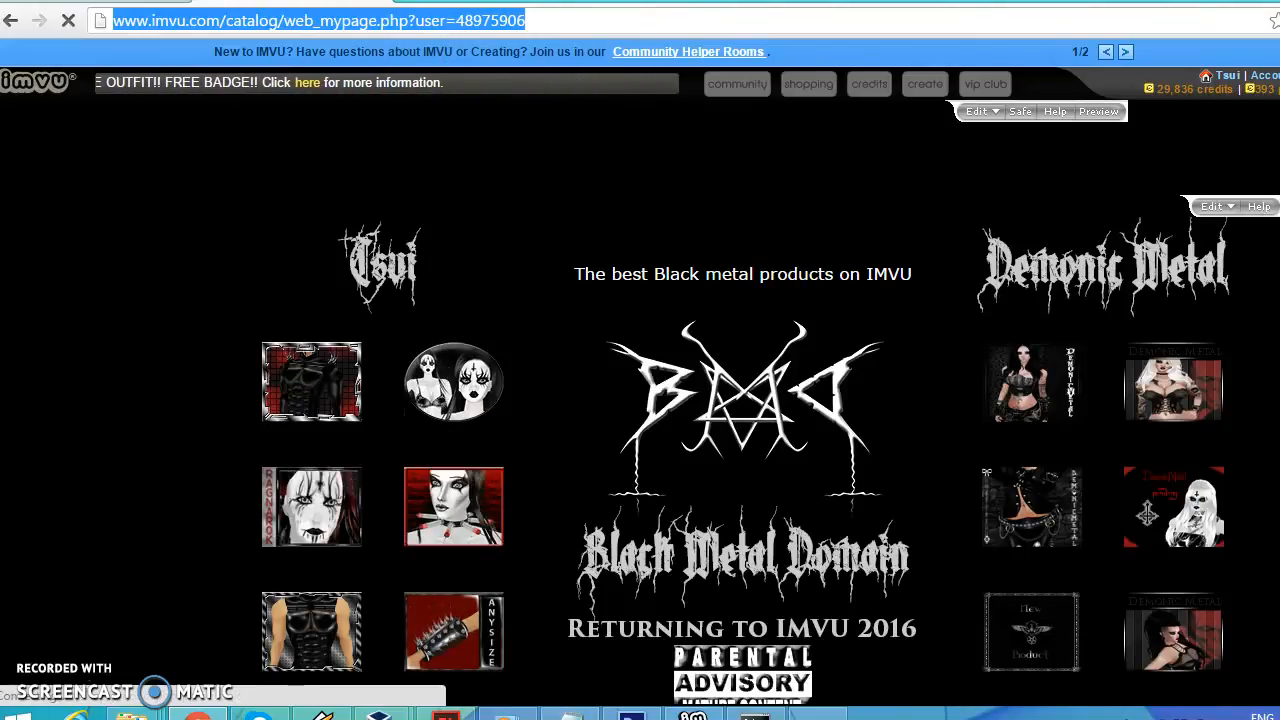
mouse_move(693, 714)
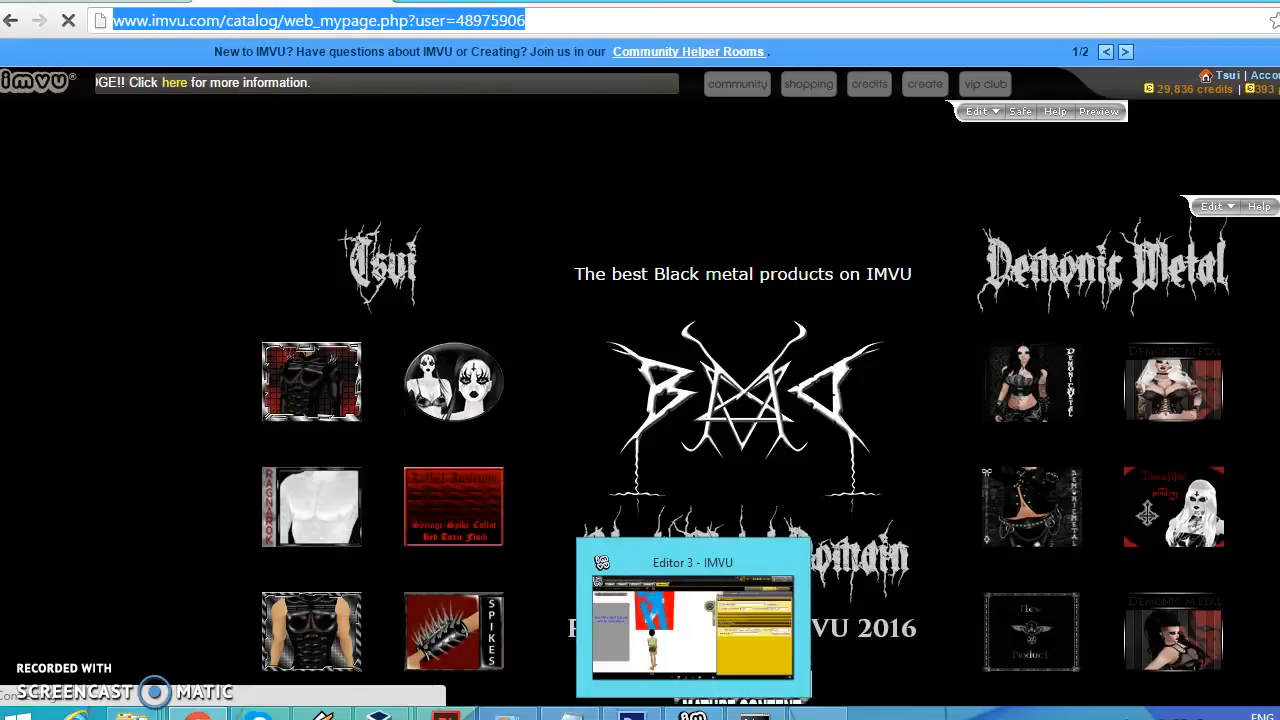
click(693, 625)
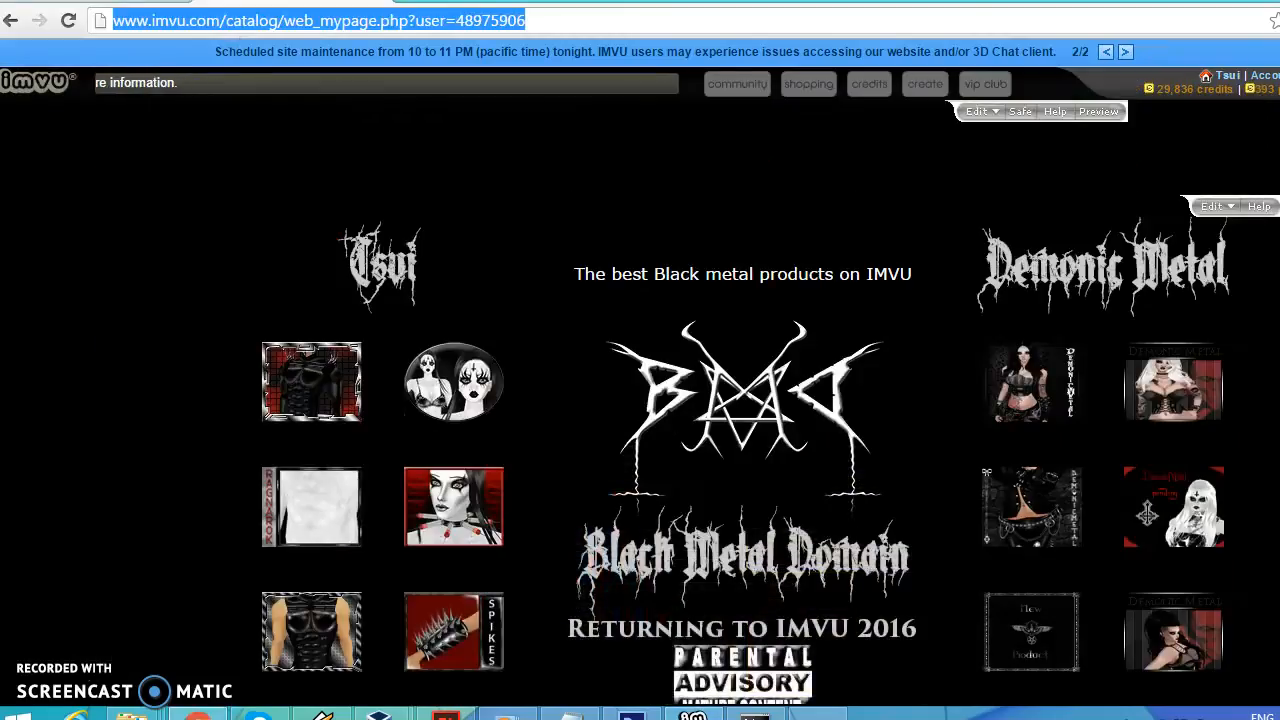
click(445, 714)
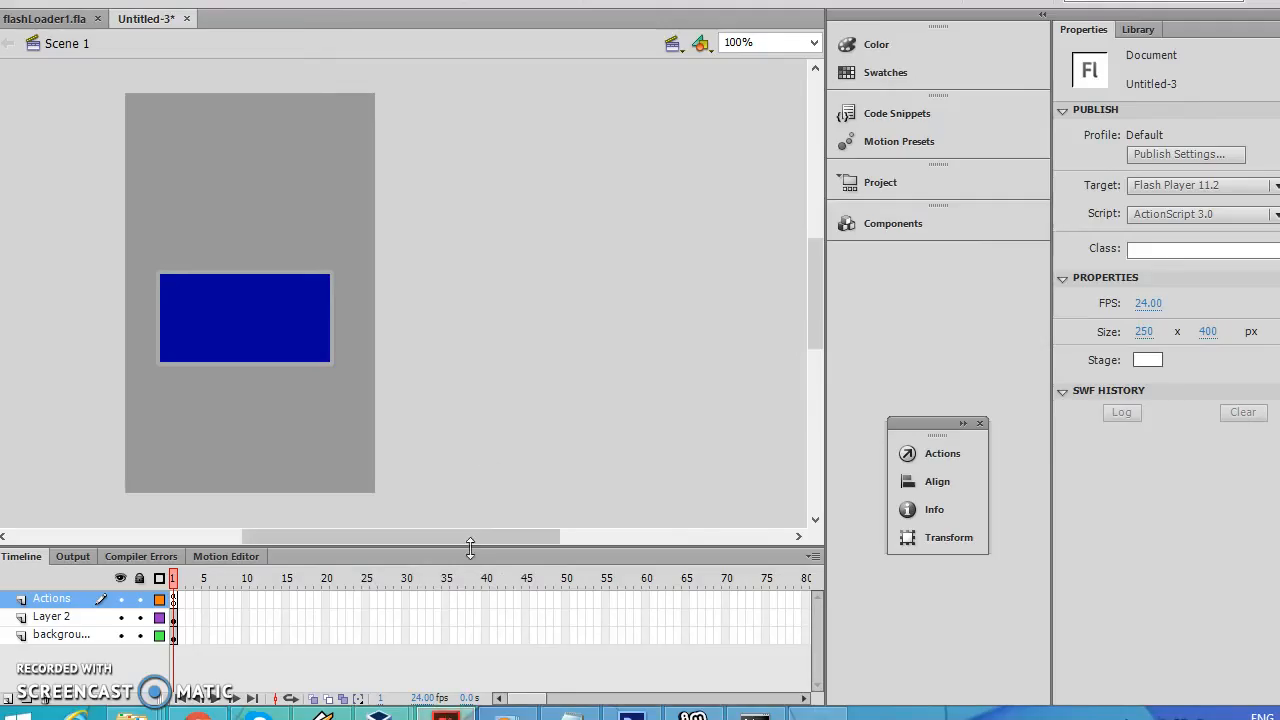
click(938, 452)
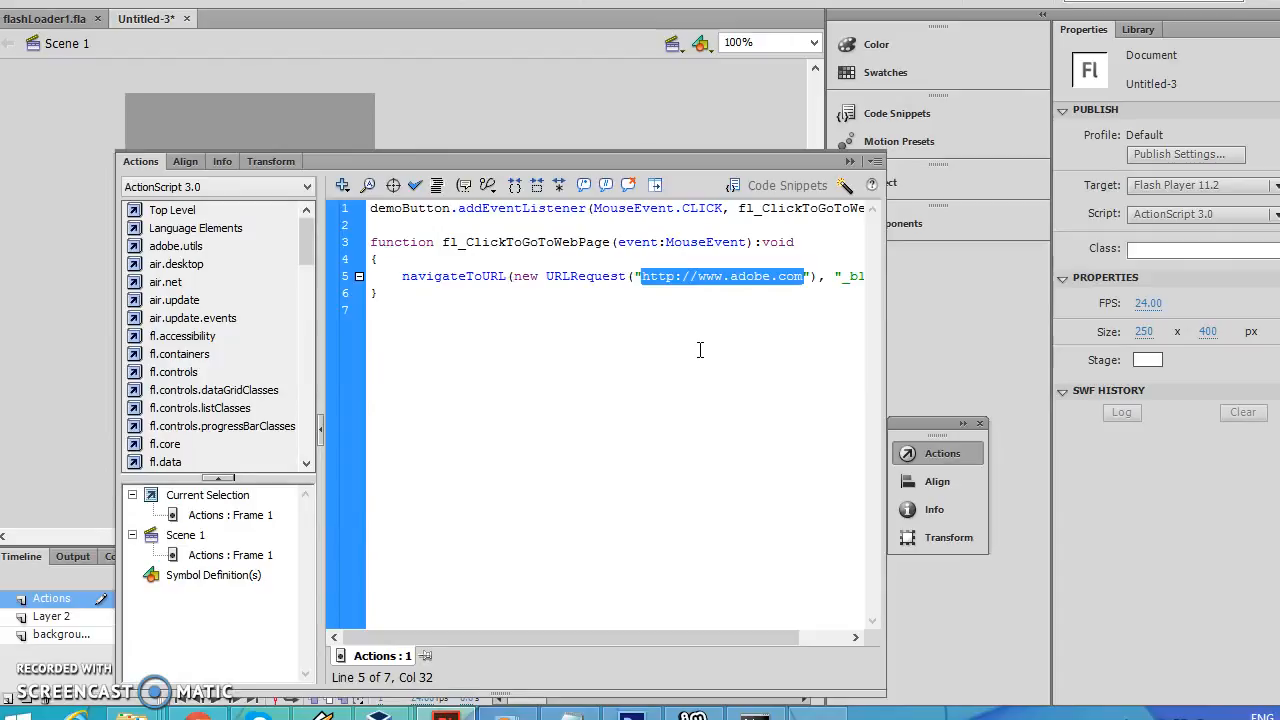
key(ctrl+v)
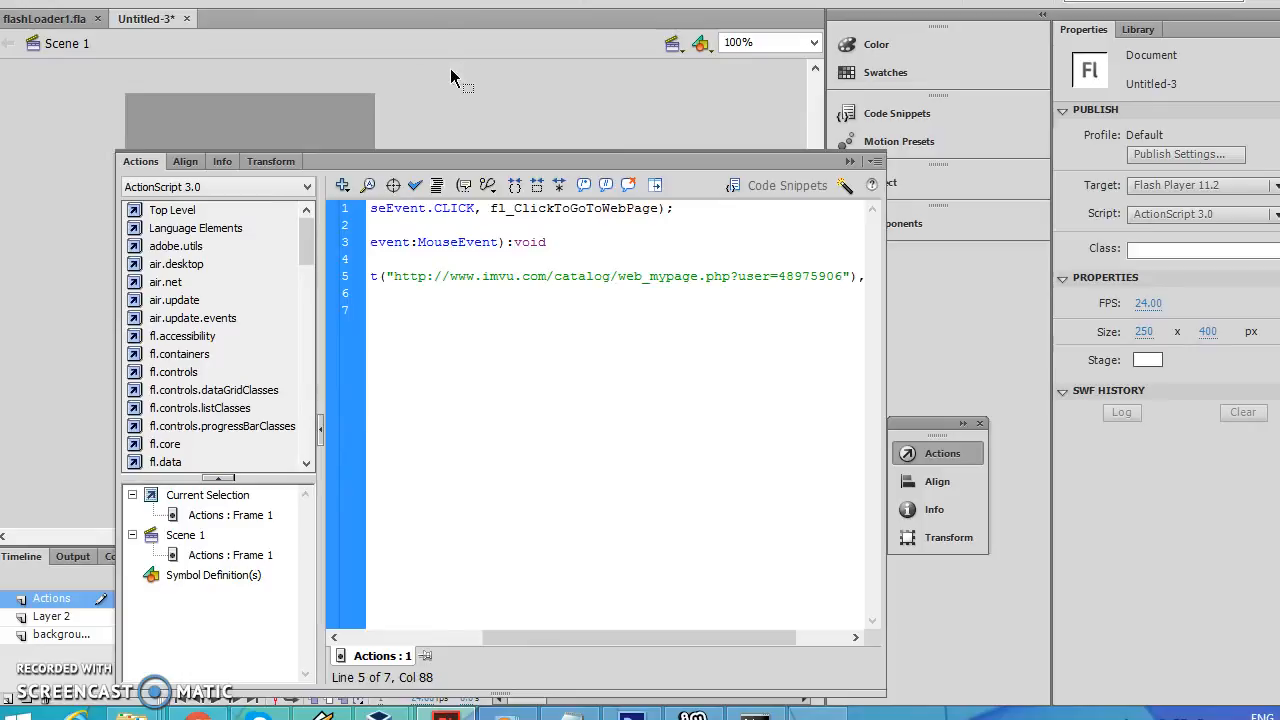
key(F9)
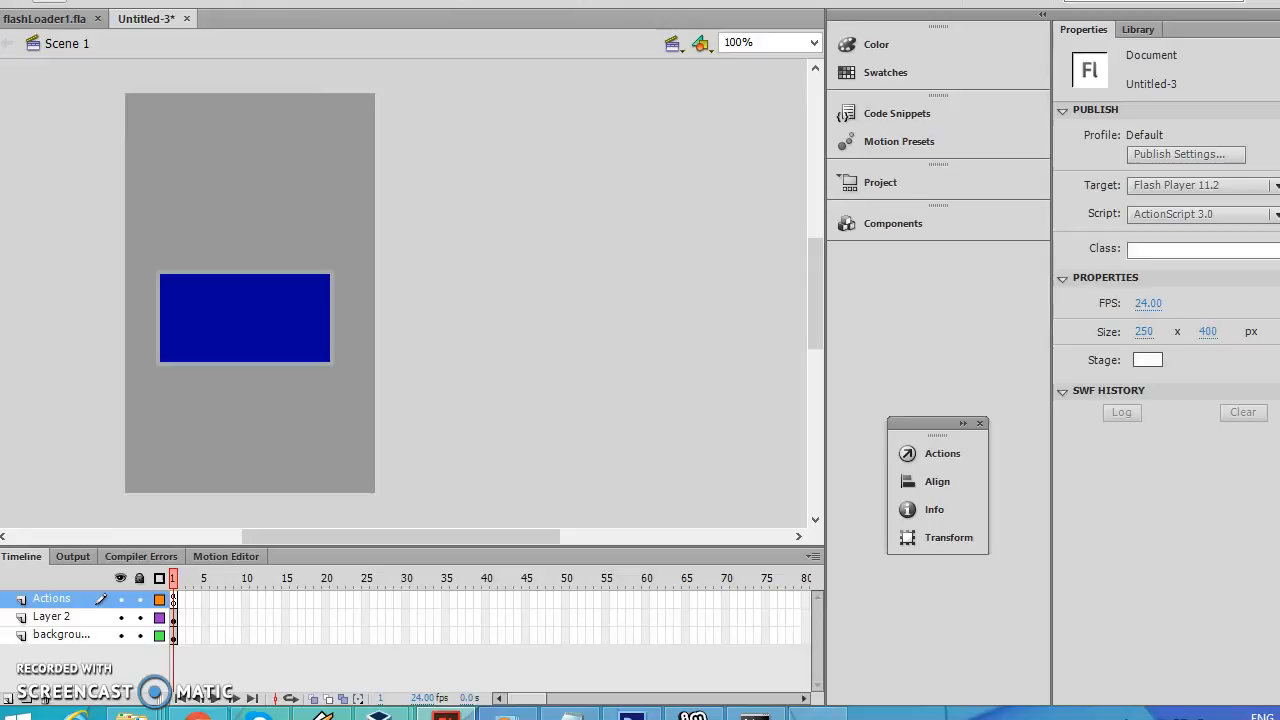
Publish the document, and set the local playback security to Access network only in its publish settings
key(alt+f)
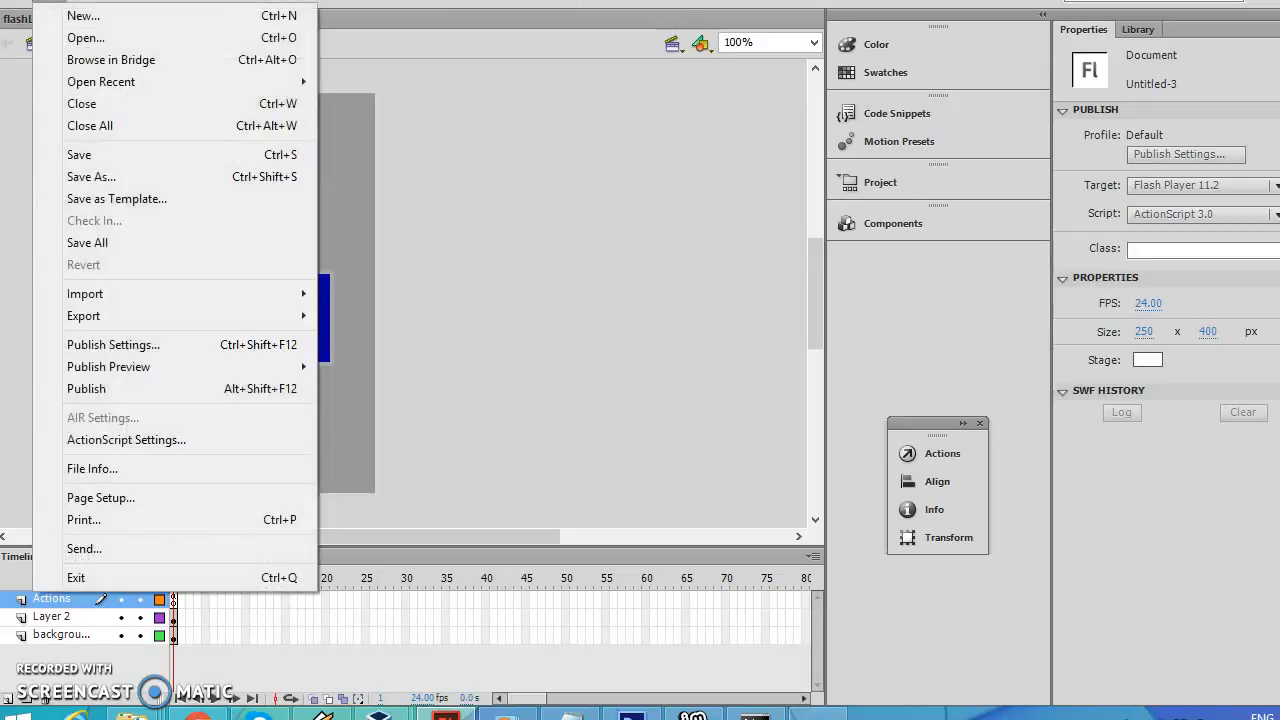
click(128, 392)
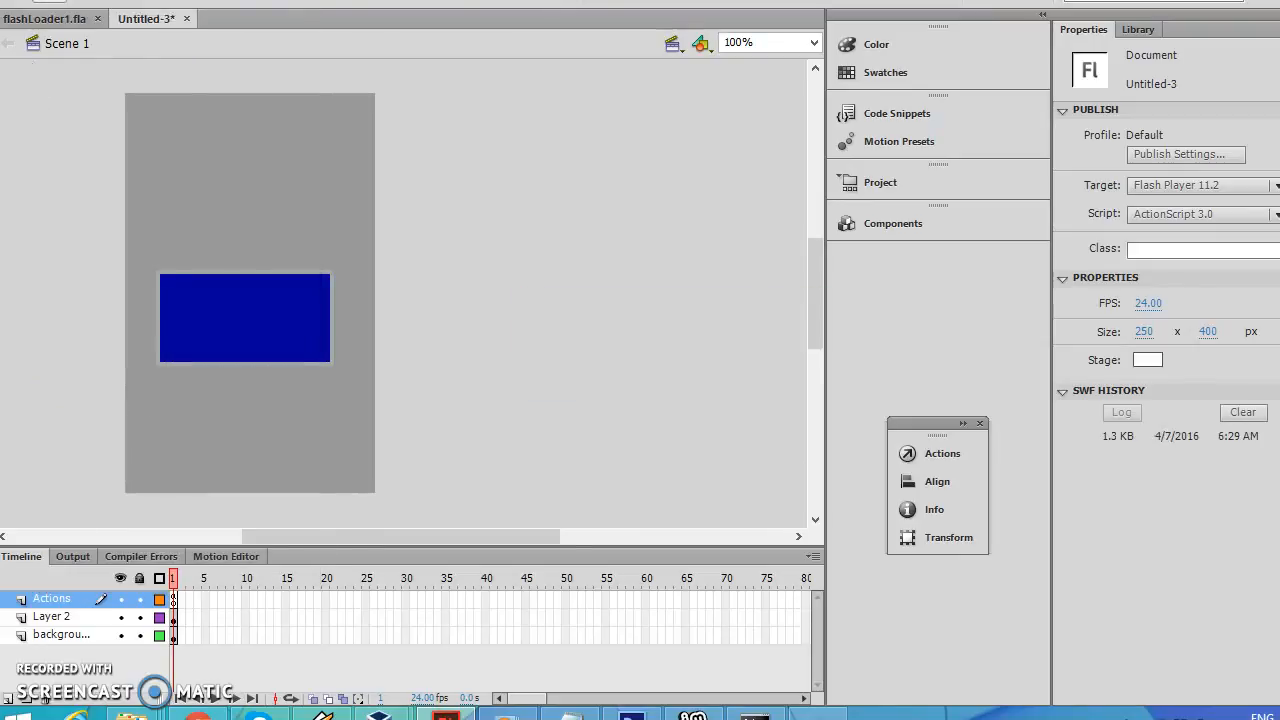
click(46, 1)
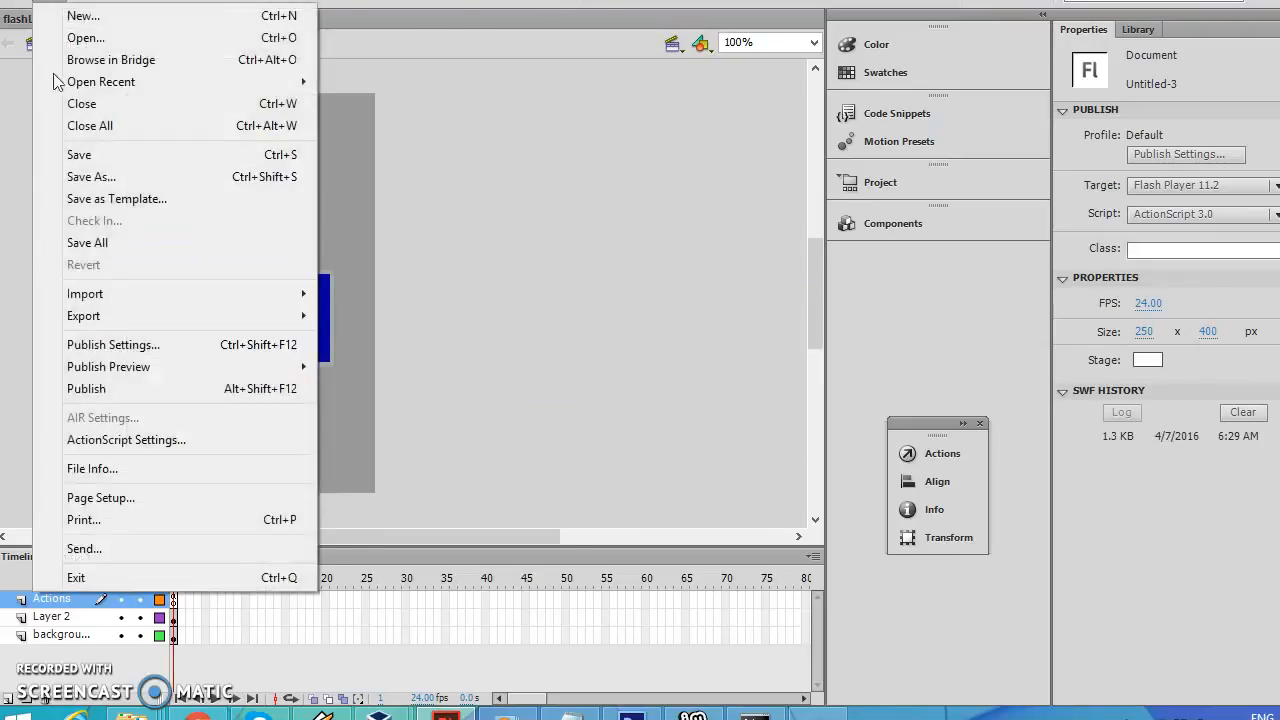
click(120, 345)
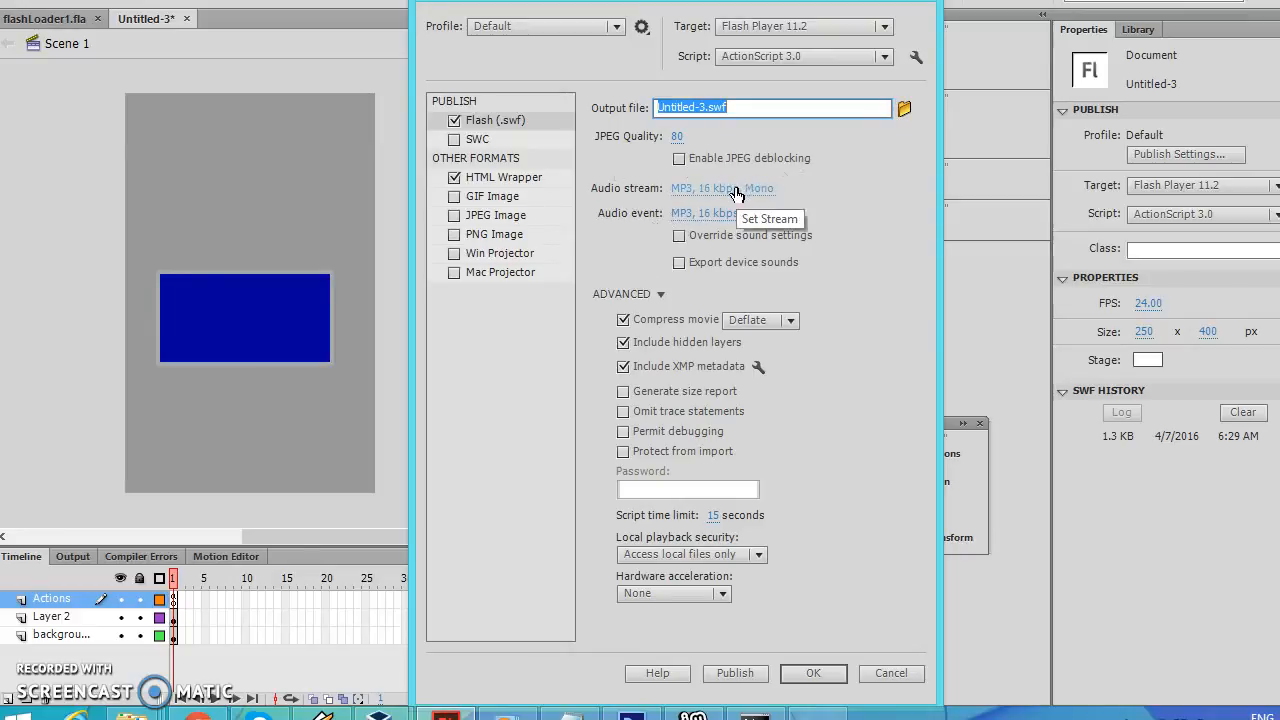
click(751, 559)
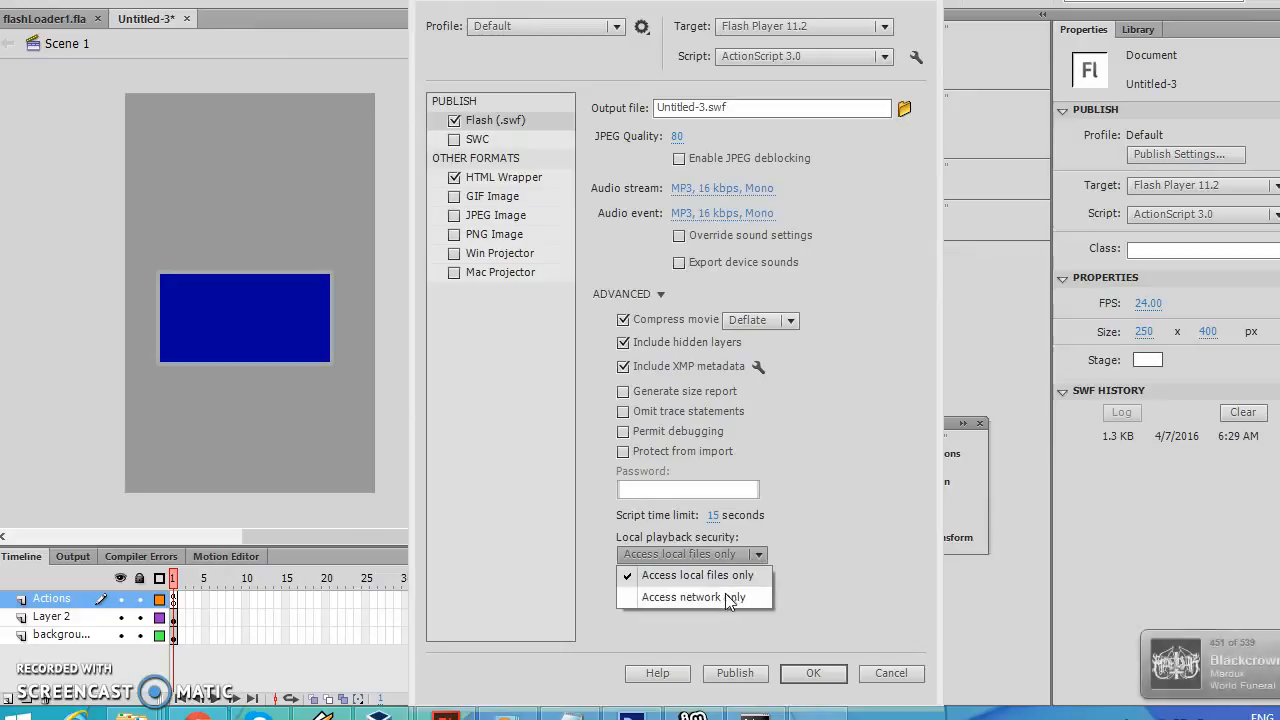
click(725, 596)
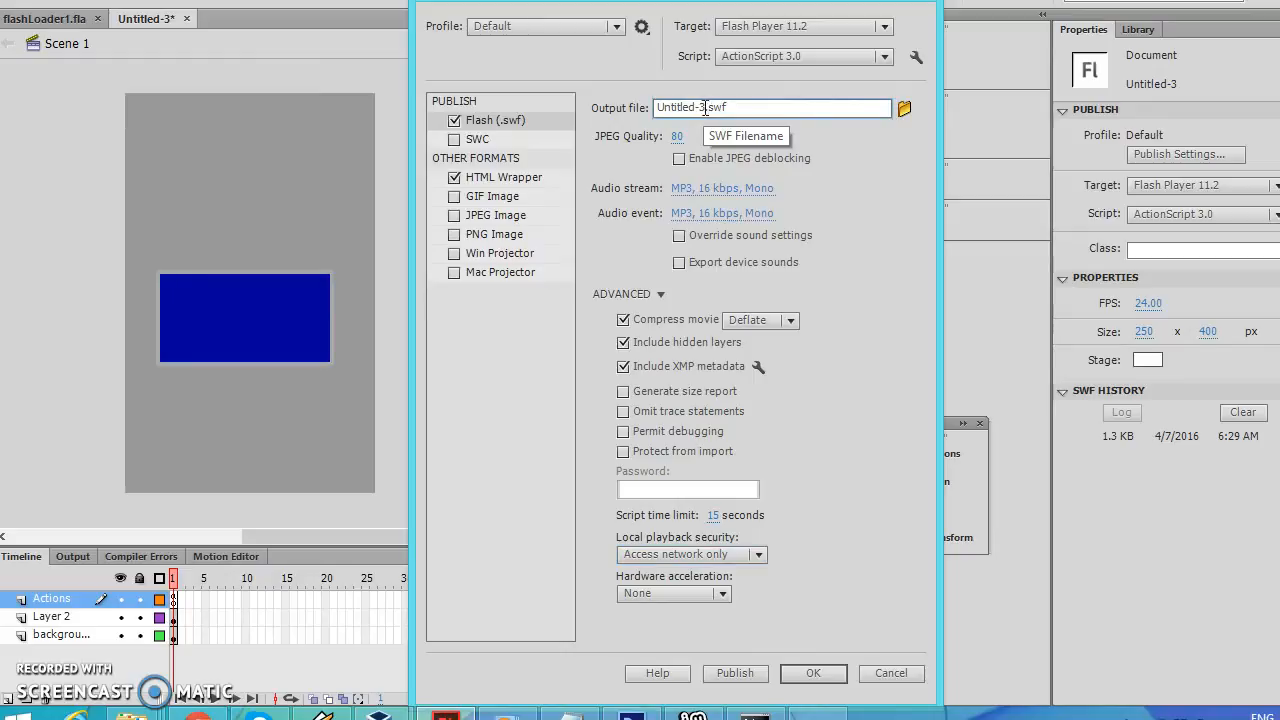
Rename the published output file to external.swf
mouse_move(378, 712)
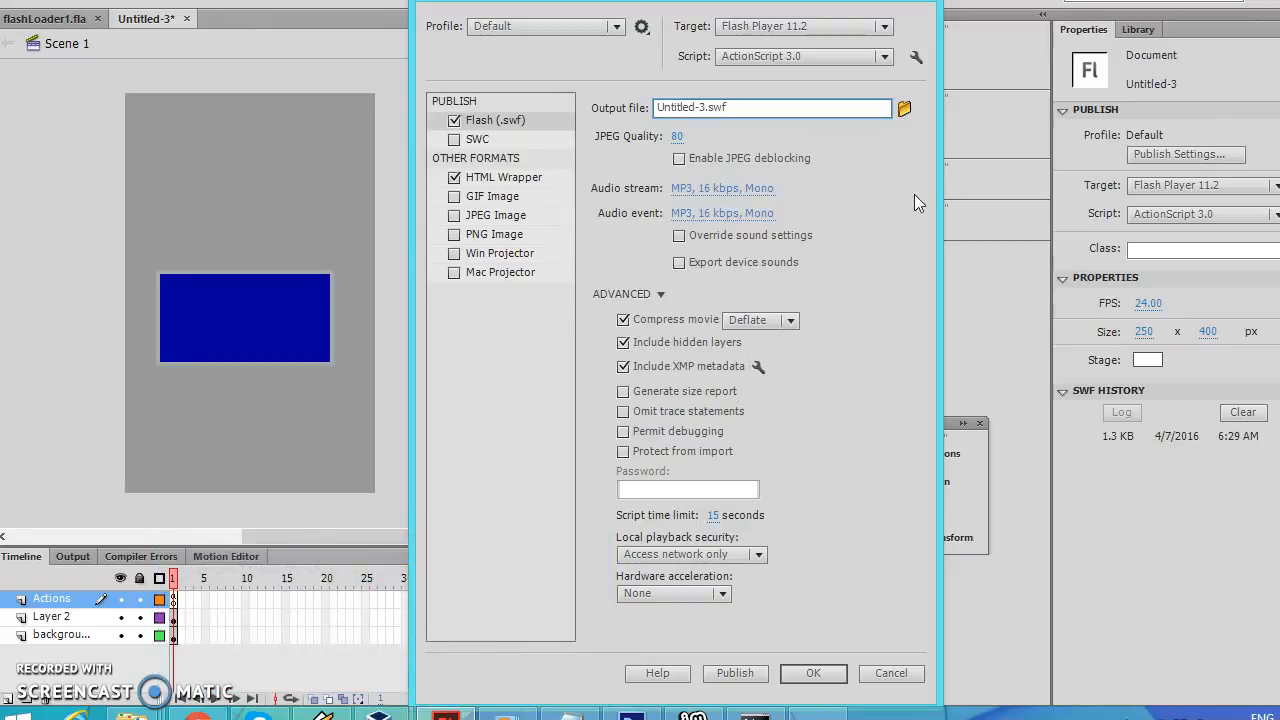
key(BackSpace)
key(BackSpace)
key(BackSpace)
key(BackSpace)
key(BackSpace)
key(BackSpace)
key(BackSpace)
key(BackSpace)
key(BackSpace)
key(BackSpace)
text(extern)
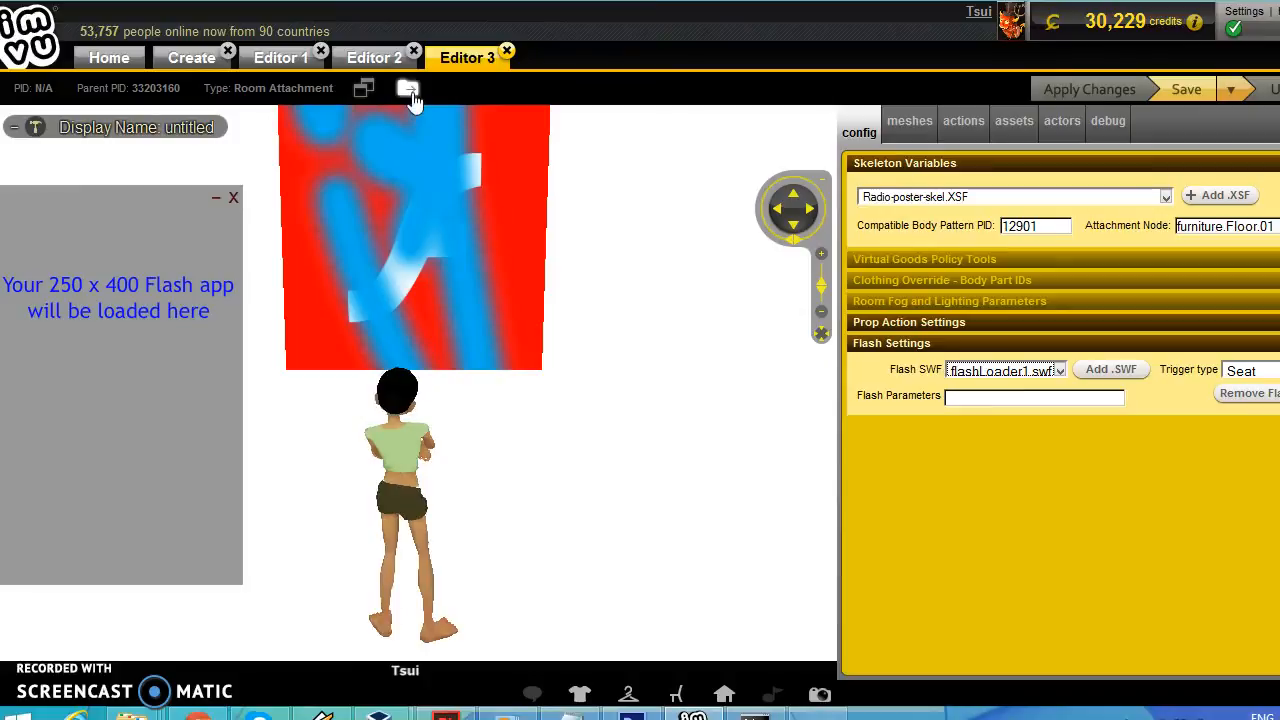
Open the IMVU project's assets folder from Editor 3, copy its path, and return to the Flash publish settings
click(408, 90)
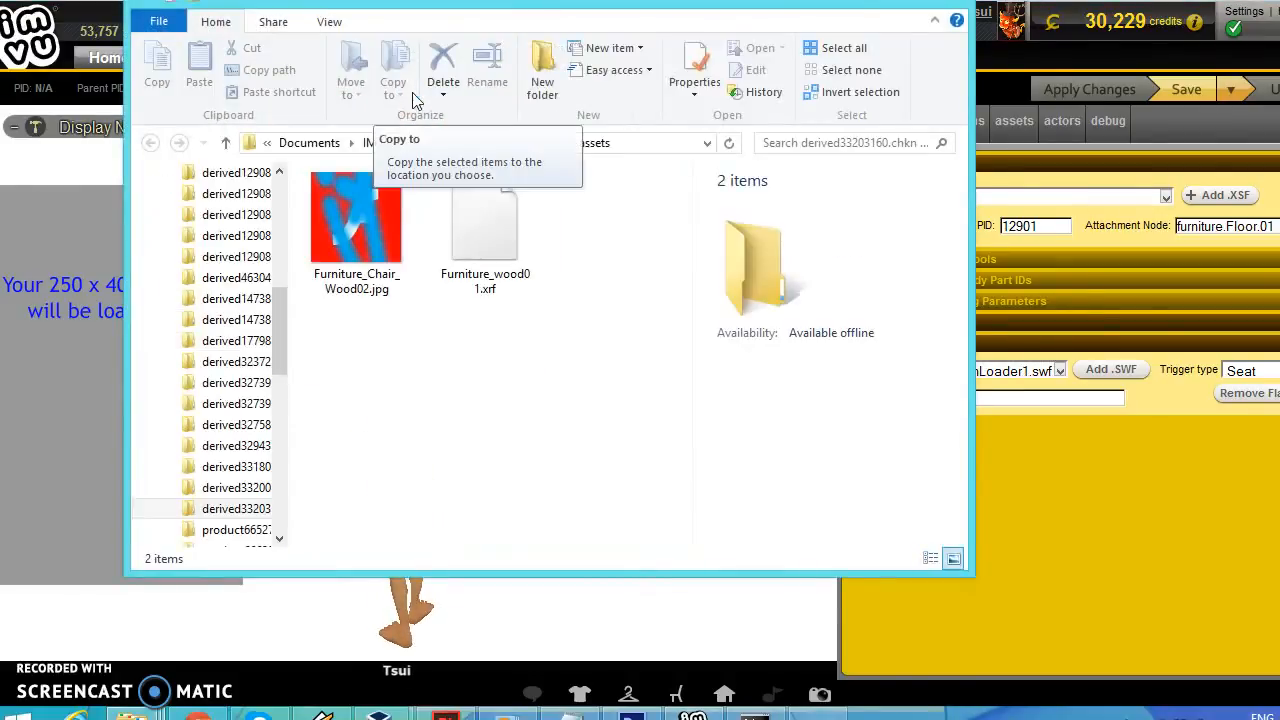
click(641, 145)
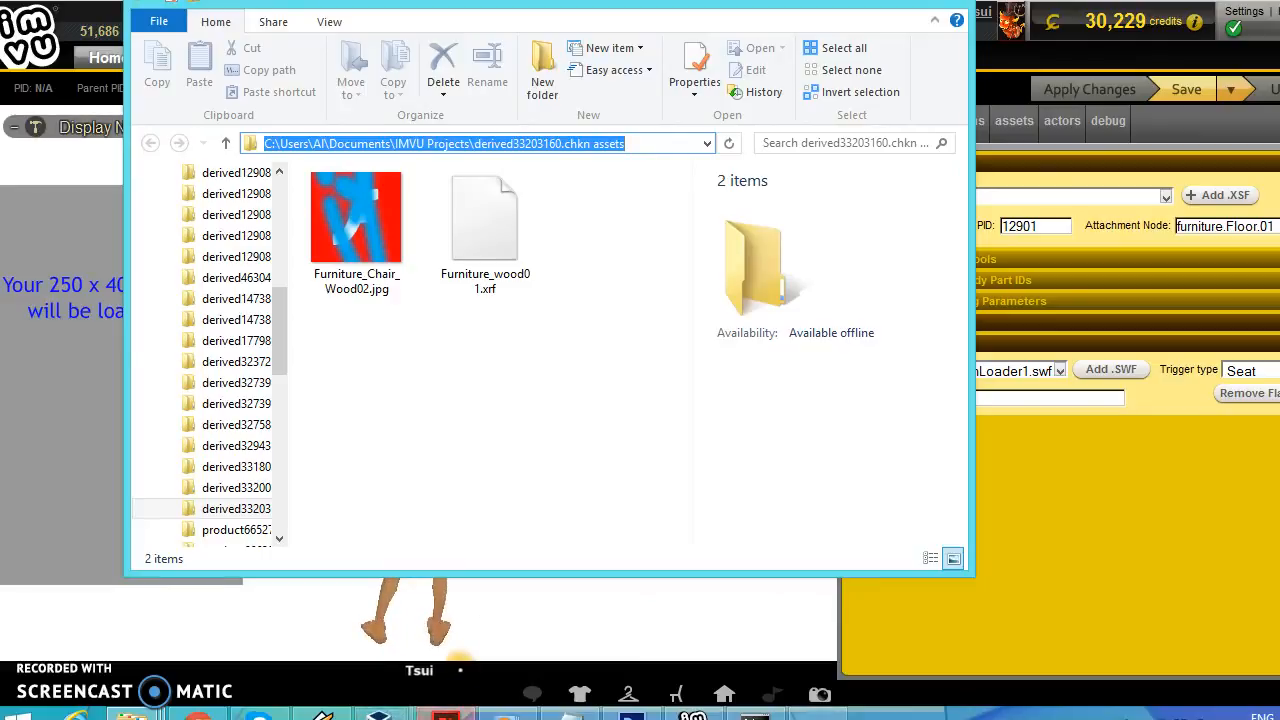
click(446, 716)
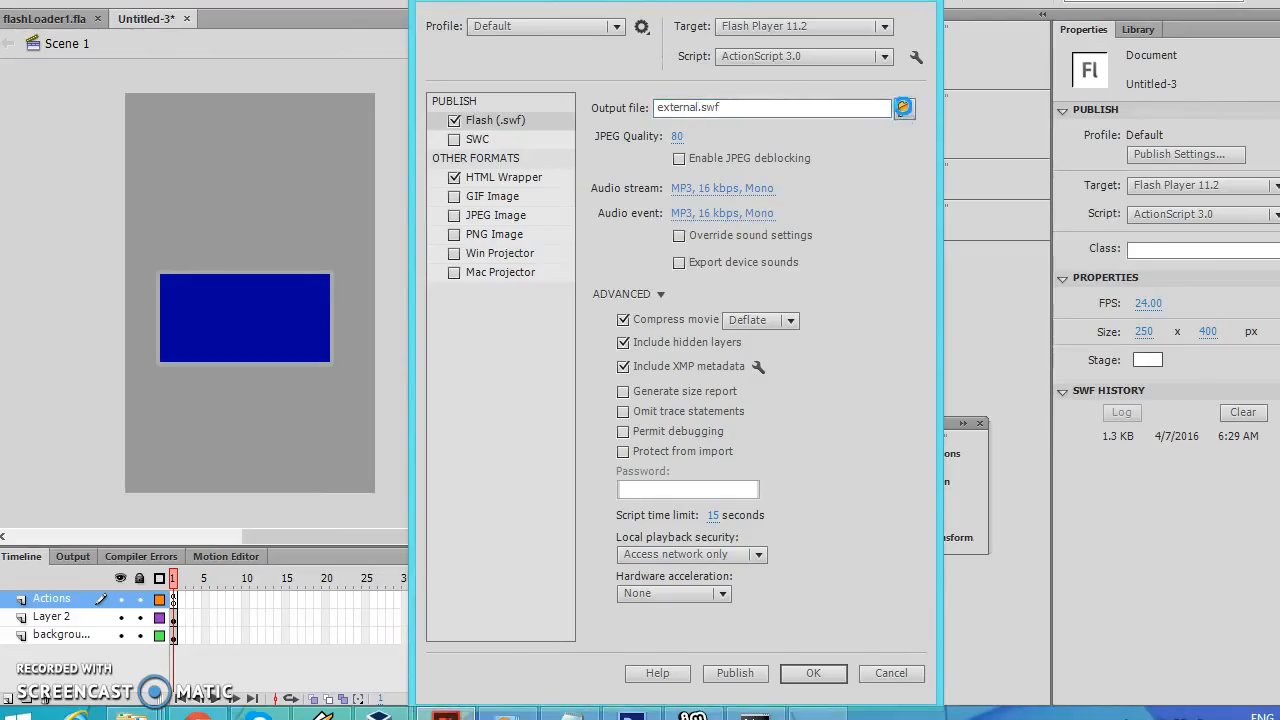
Set the publish destination of external.swf to the copied derived33203160.chkn assets folder and publish the movie there
click(903, 106)
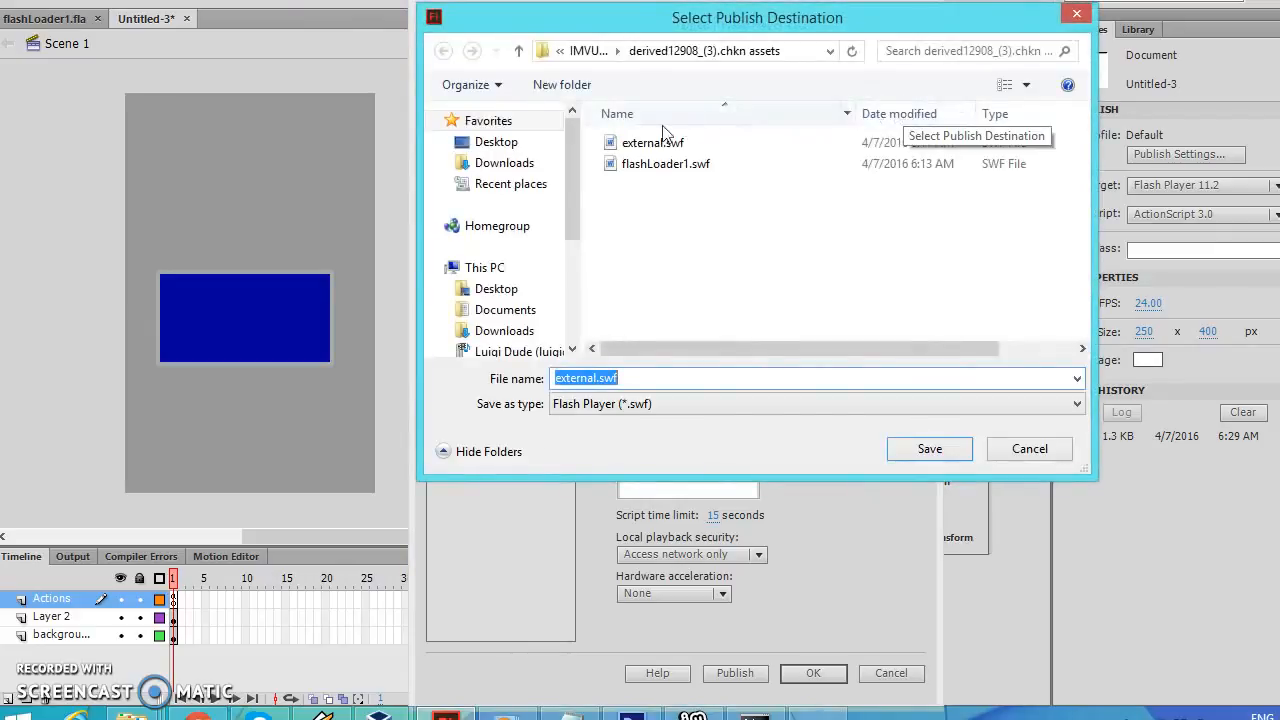
click(797, 56)
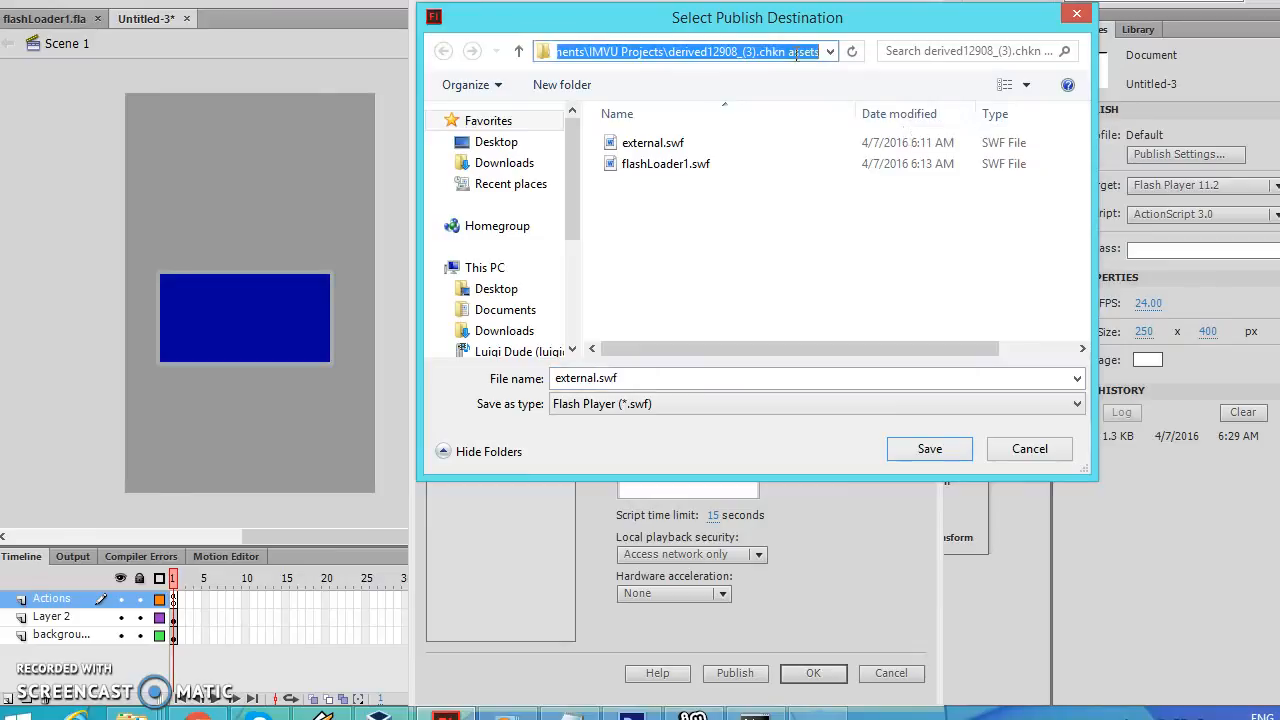
key(ctrl+v)
key(Return)
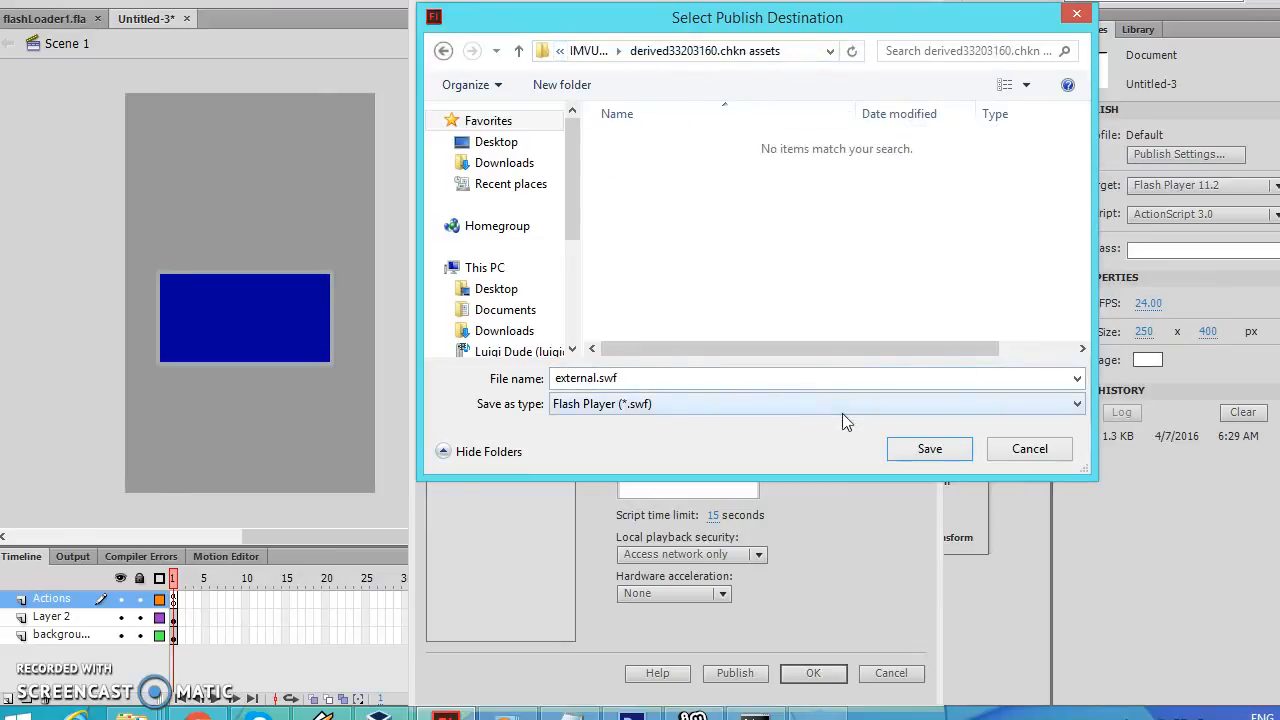
click(922, 450)
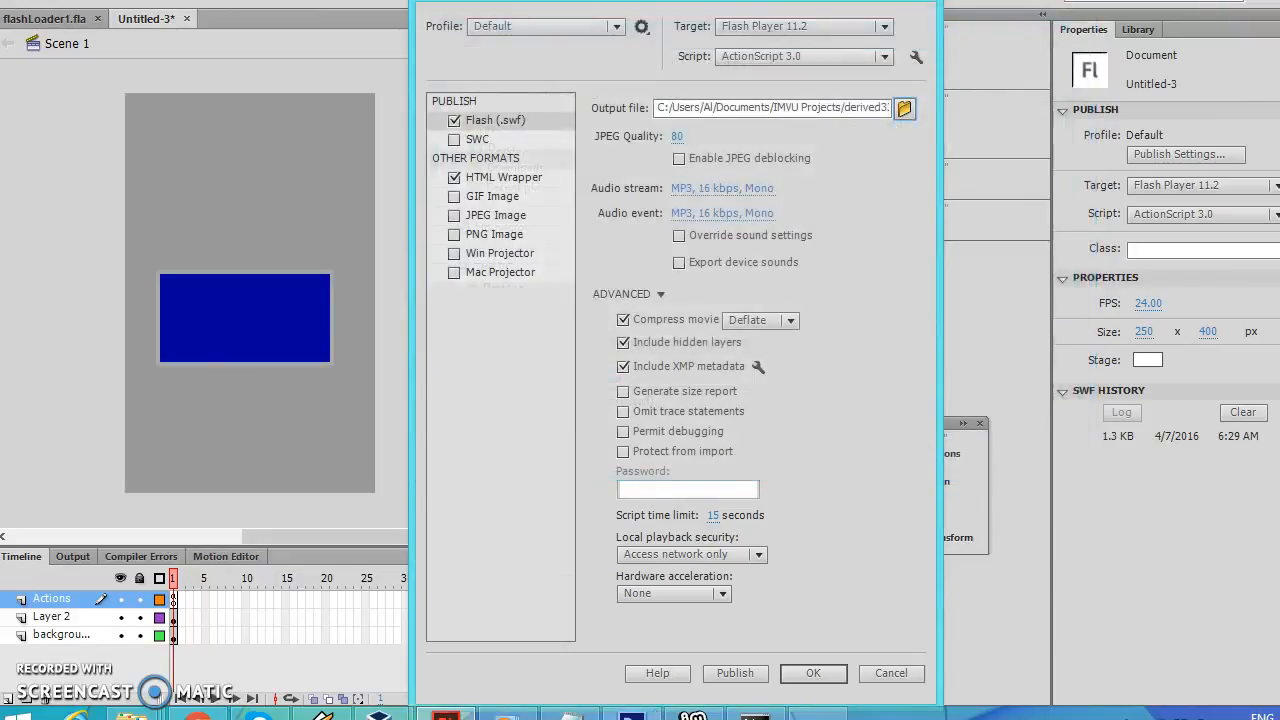
click(729, 677)
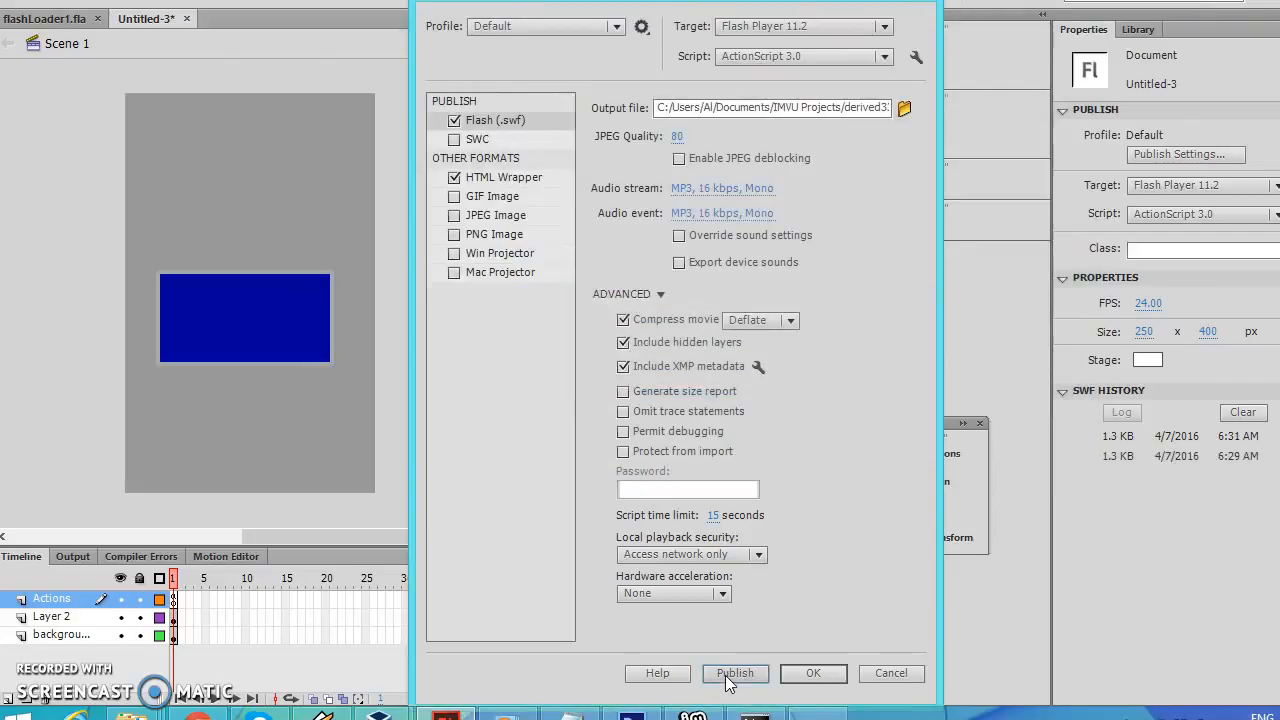
Switch to the IMVU editor, apply the changes to the derived loader product and save the project
mouse_move(755, 714)
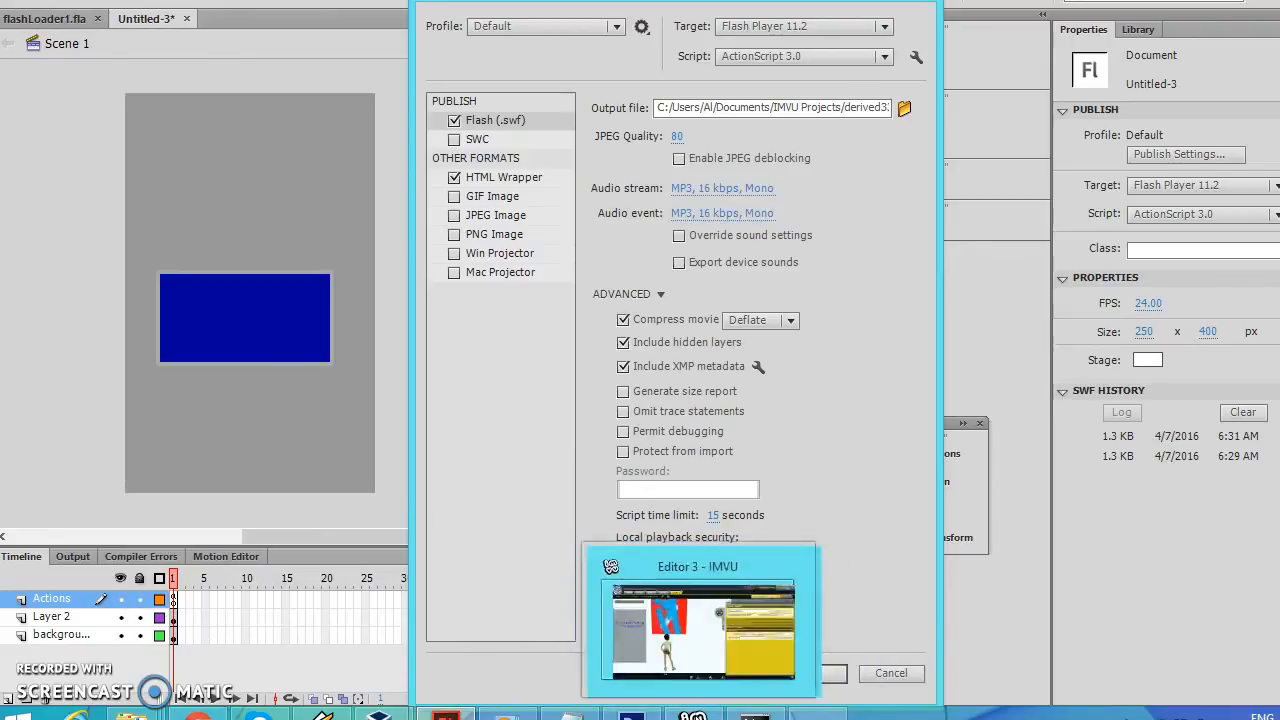
click(700, 714)
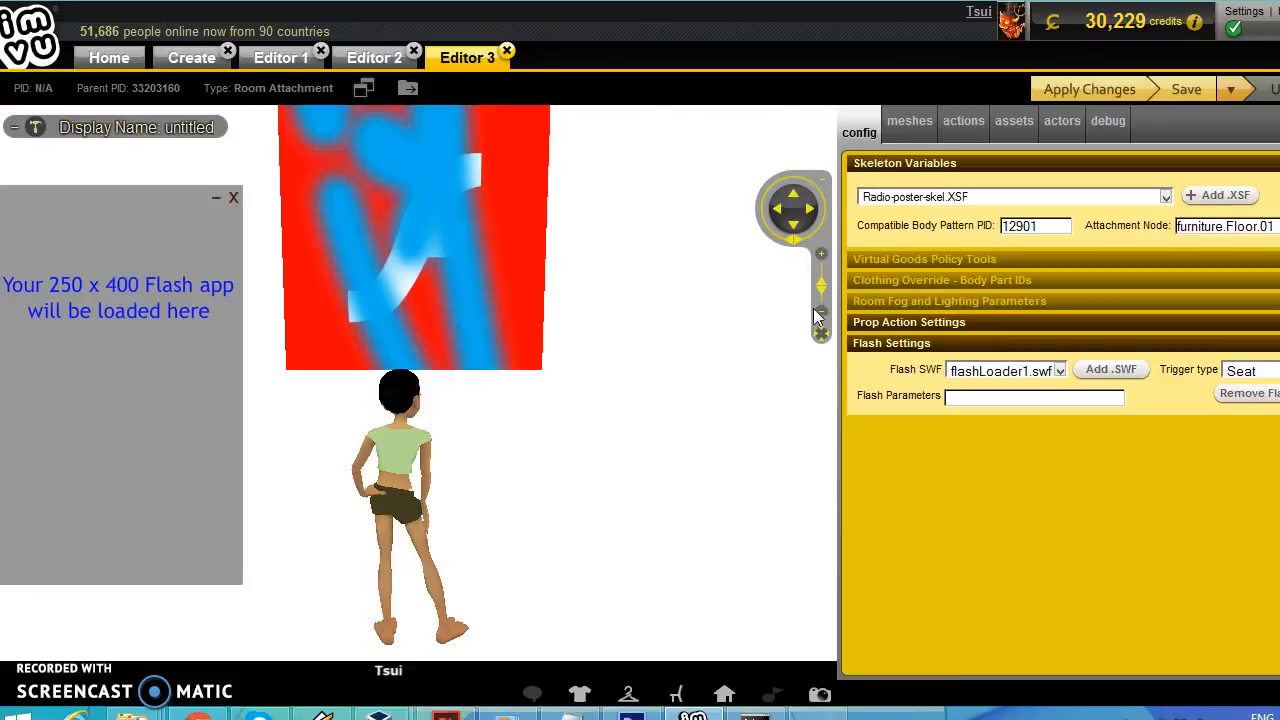
click(1092, 90)
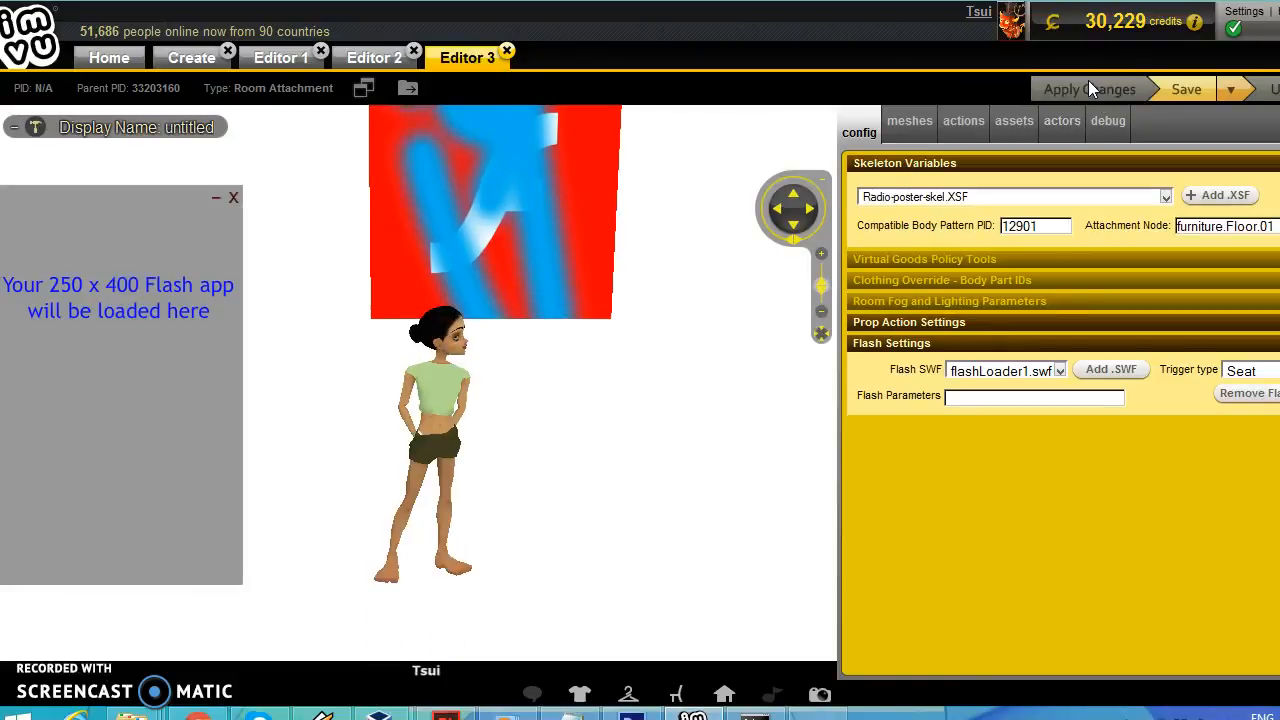
click(1188, 90)
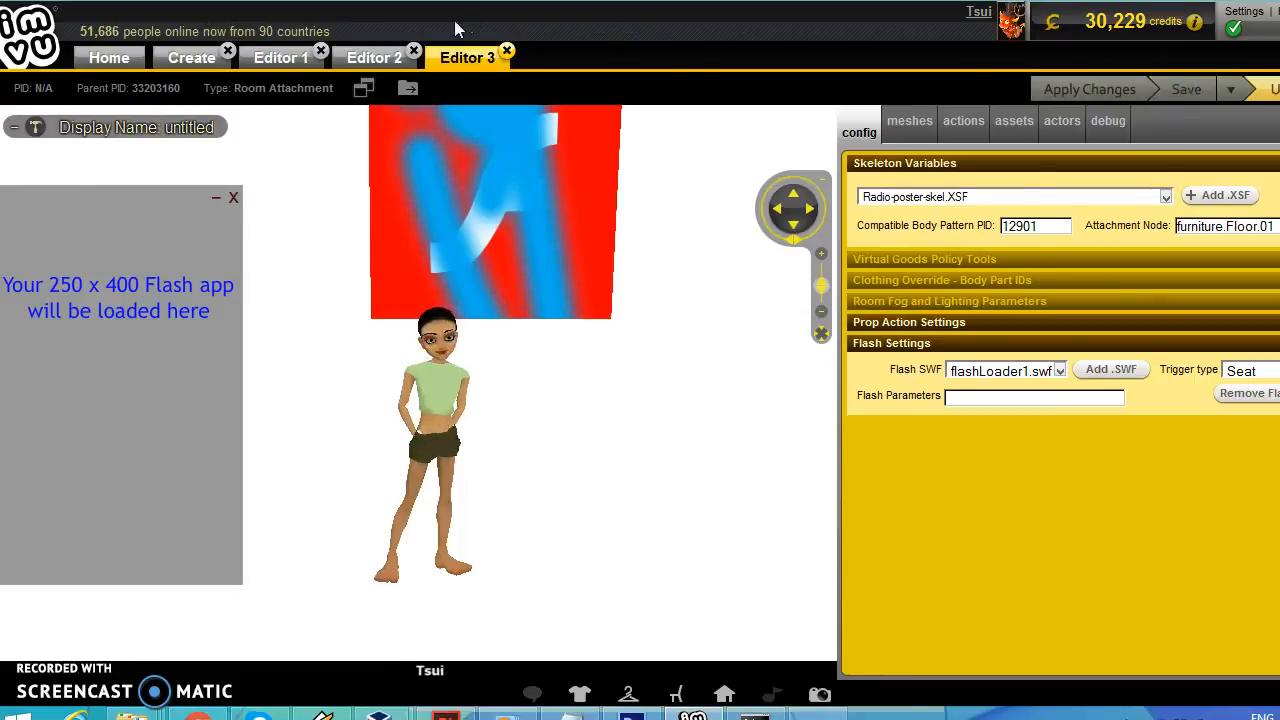
Close all three open product editors, discarding the unsaved changes in Editor 1
click(507, 51)
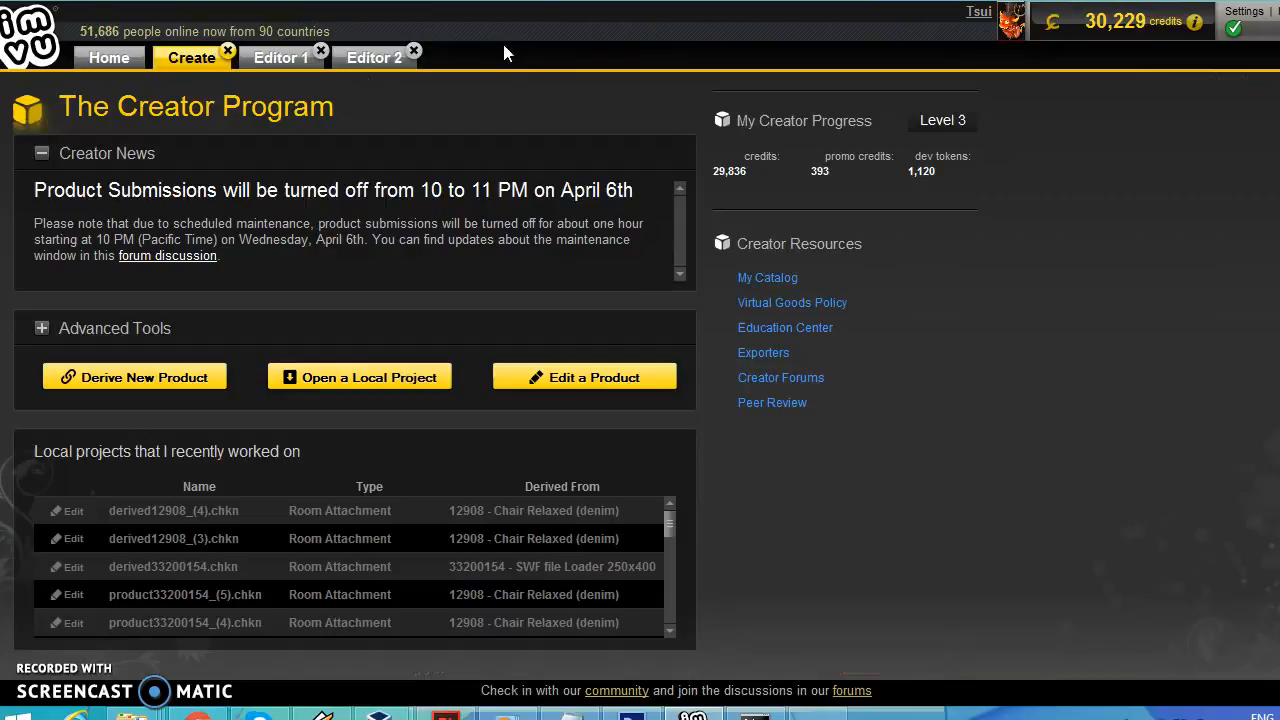
click(414, 50)
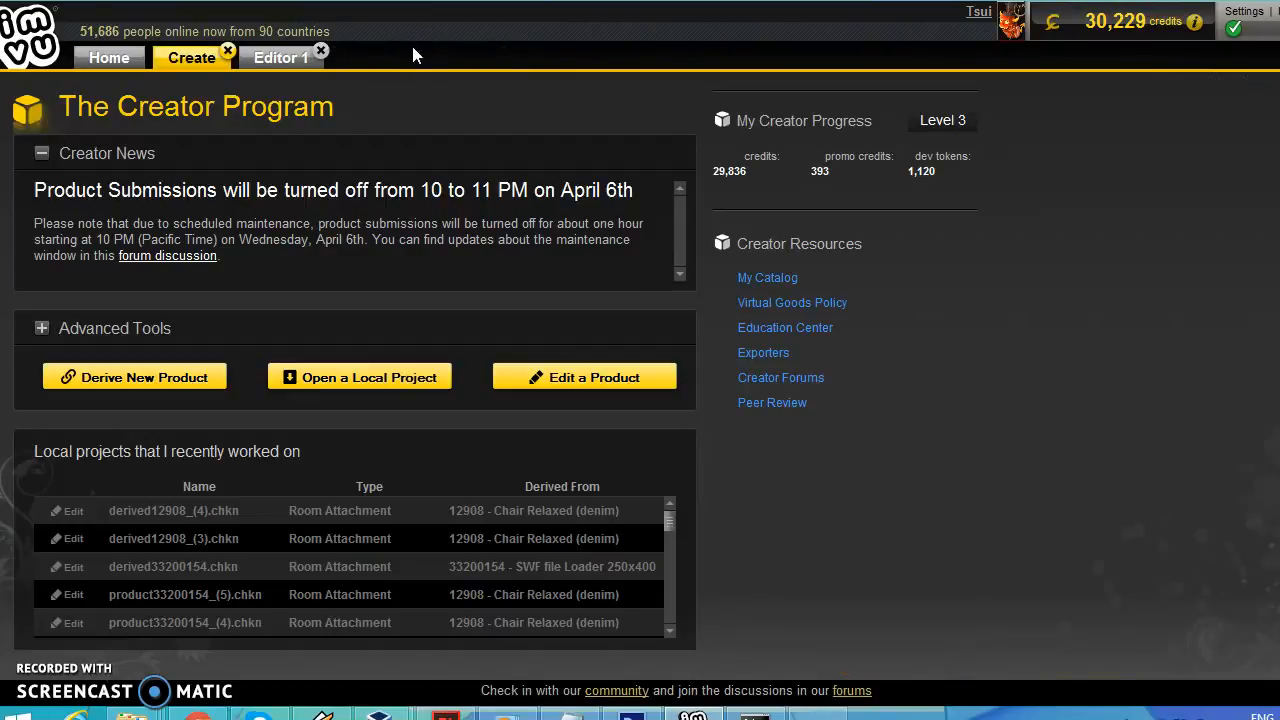
click(321, 50)
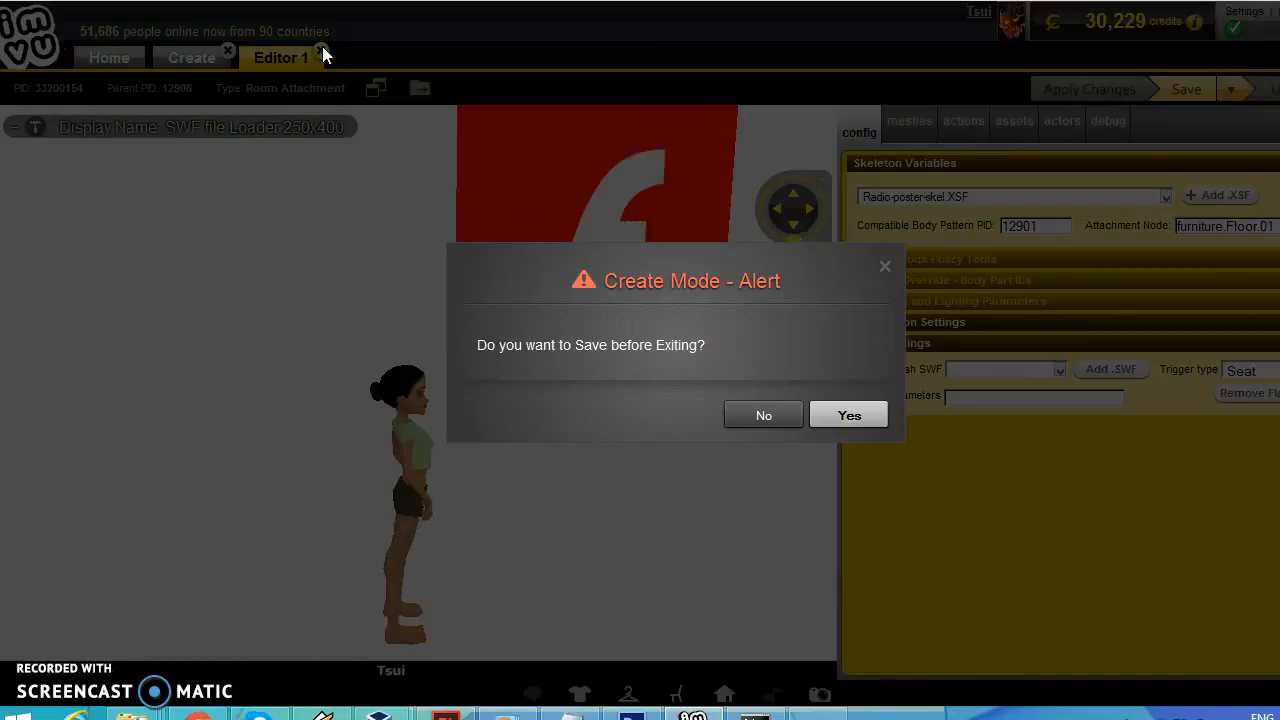
click(770, 418)
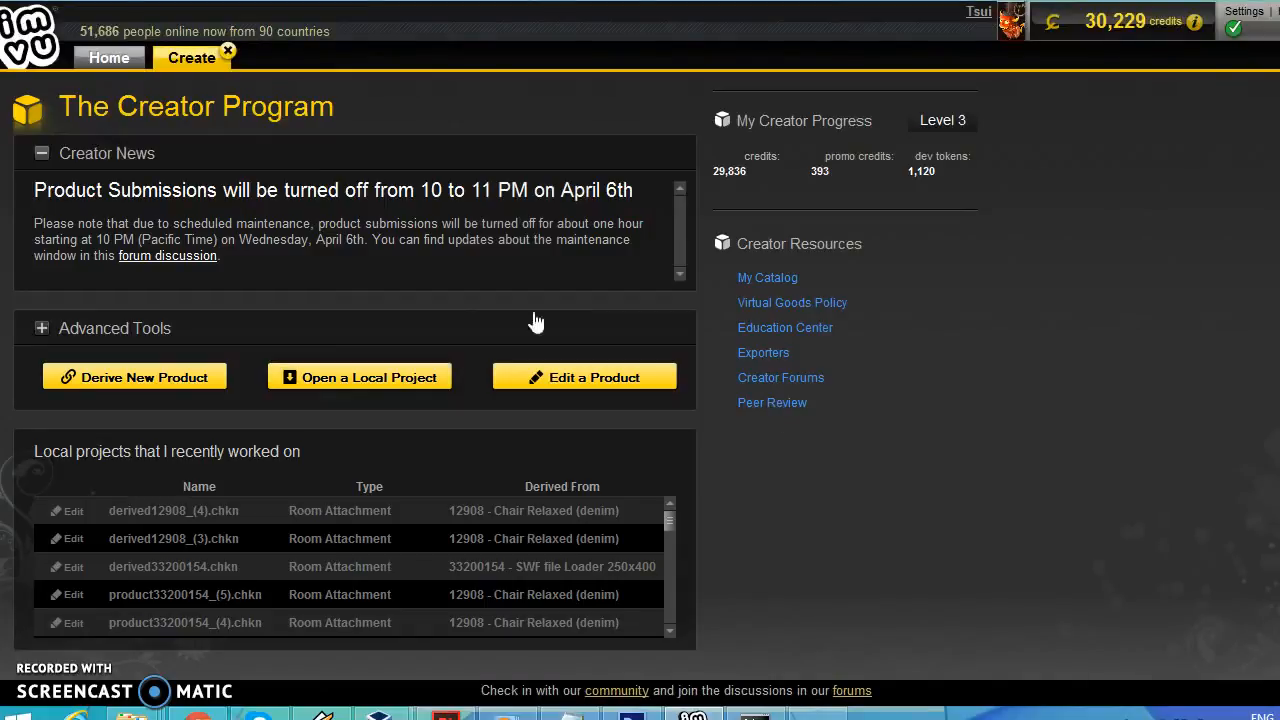
Open the local project derived33203160.chkn from the IMVU Projects folder
click(365, 377)
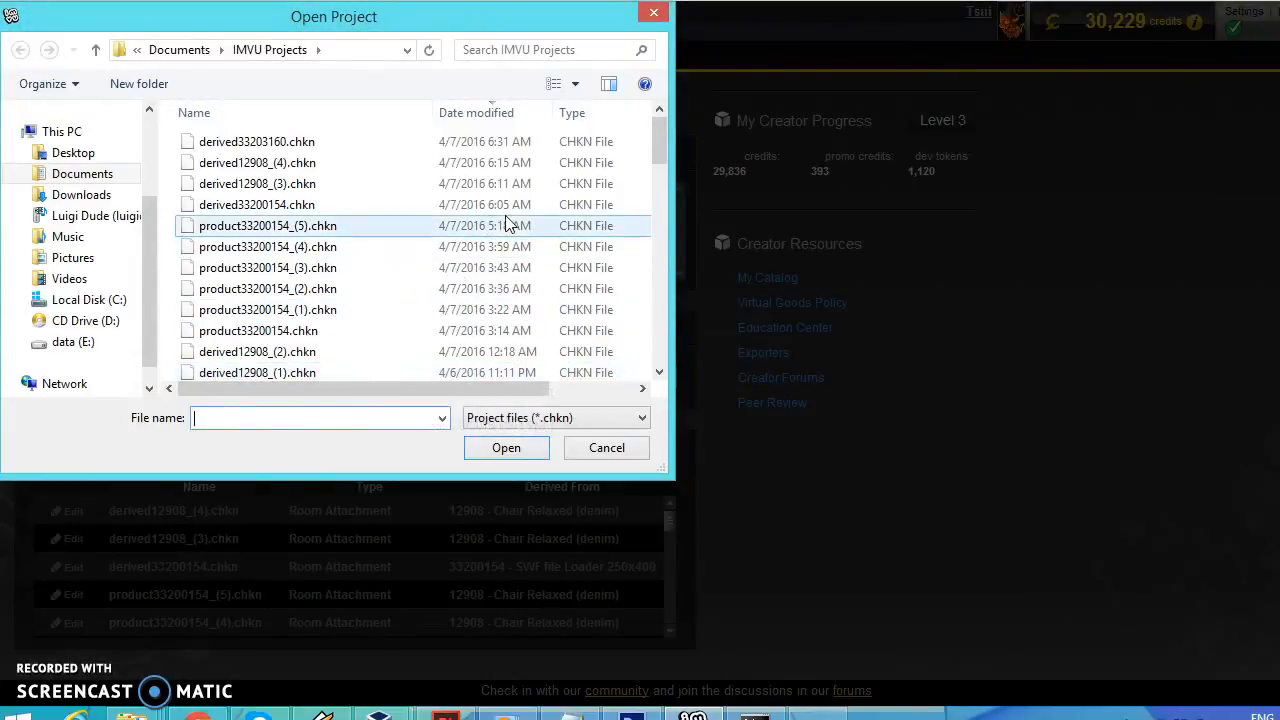
click(388, 147)
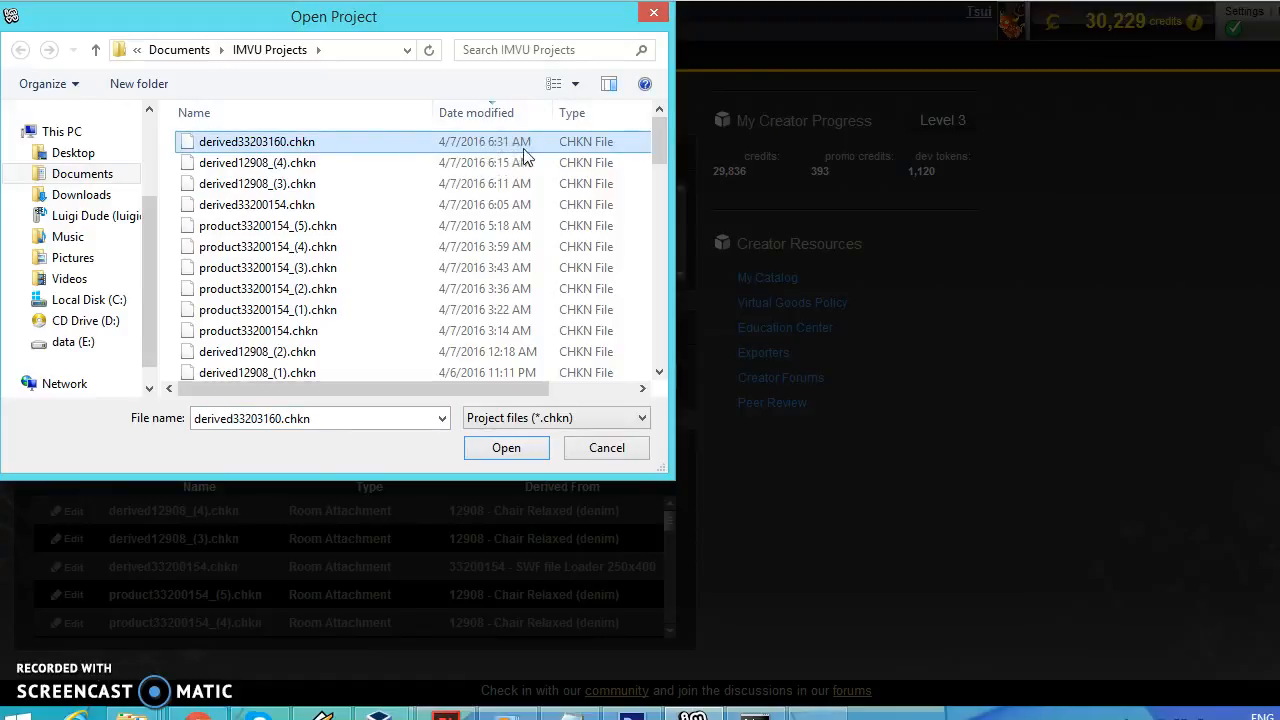
double_click(291, 143)
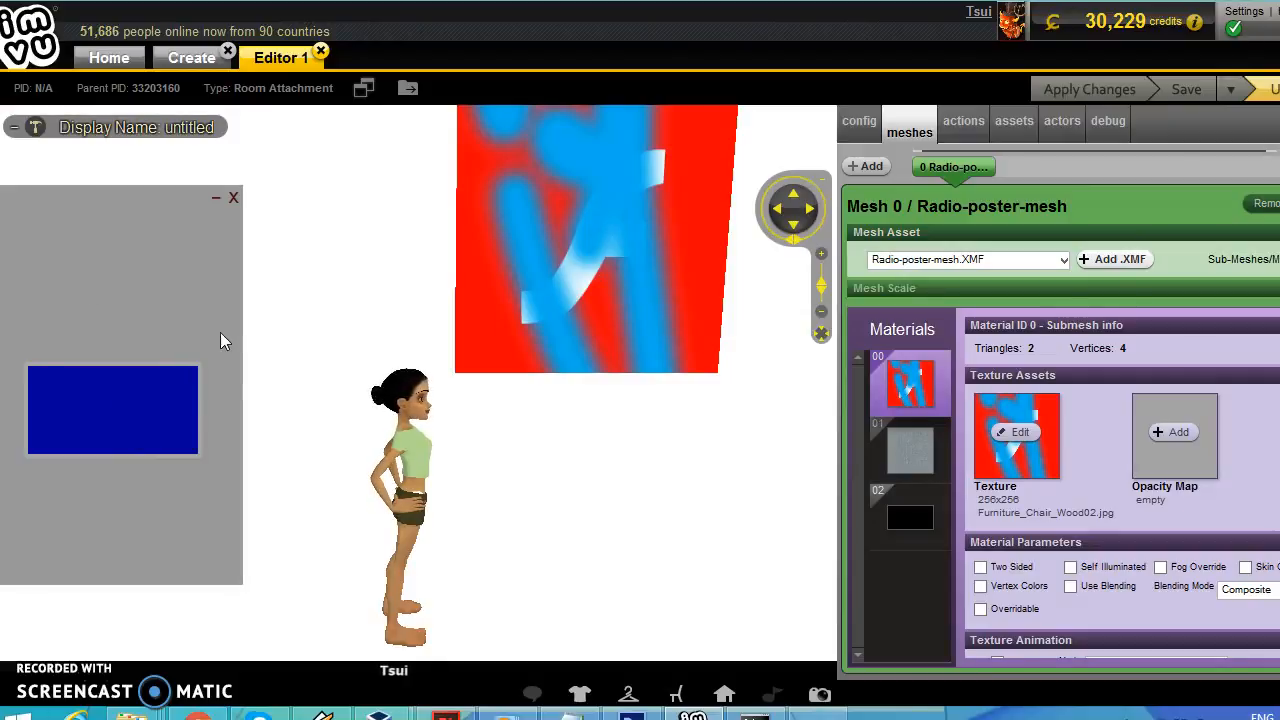
Test the loaded Flash app's blue web-link button, return to the editor, and try minimizing, restoring and closing the app window
click(123, 417)
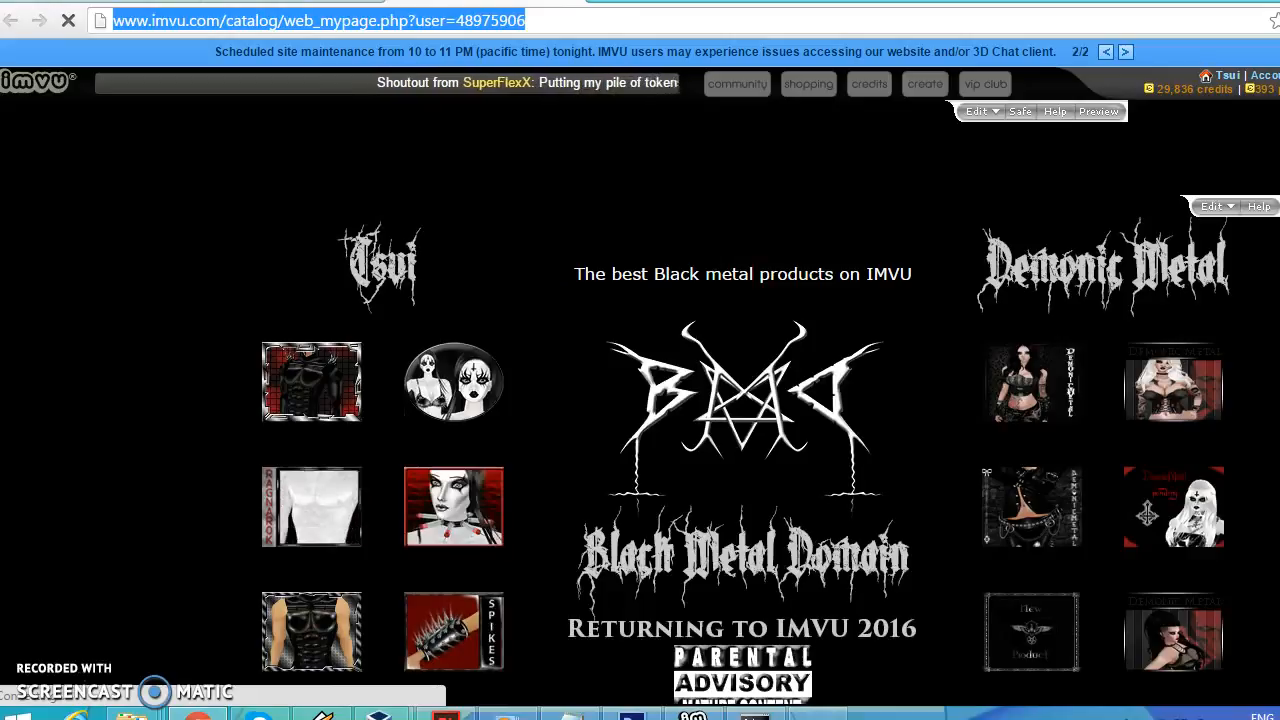
key(alt+Tab)
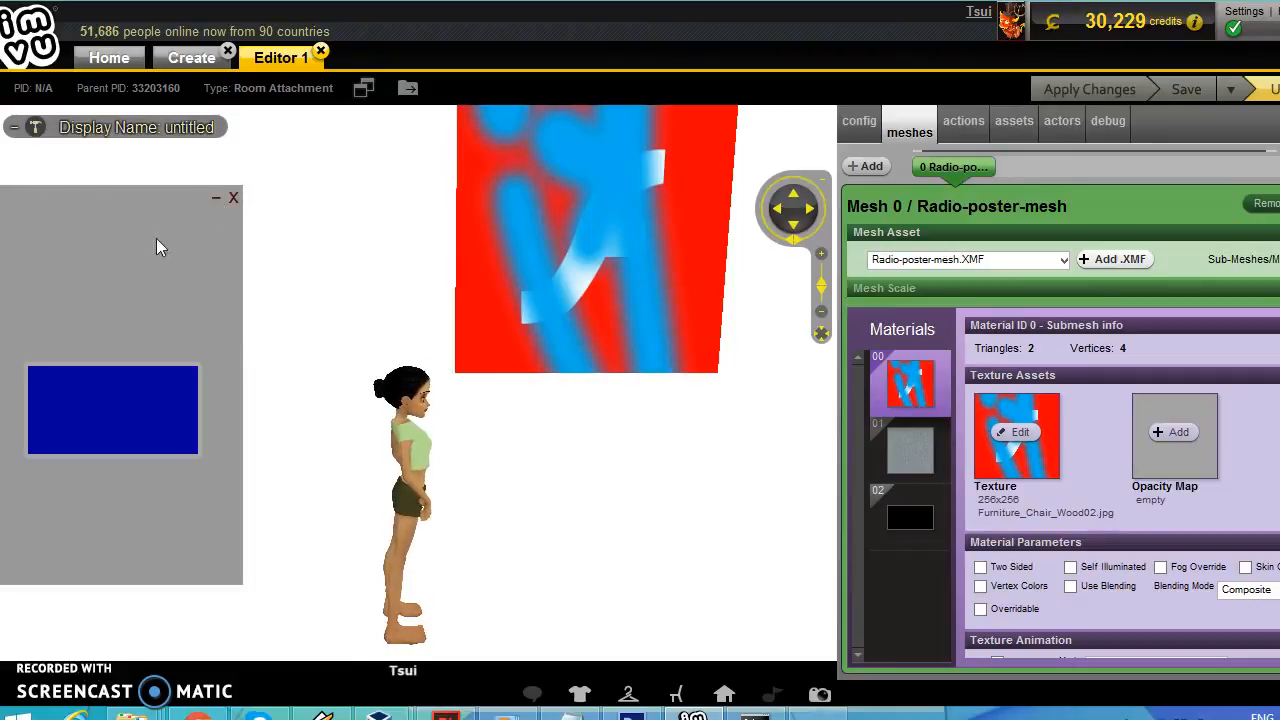
click(217, 200)
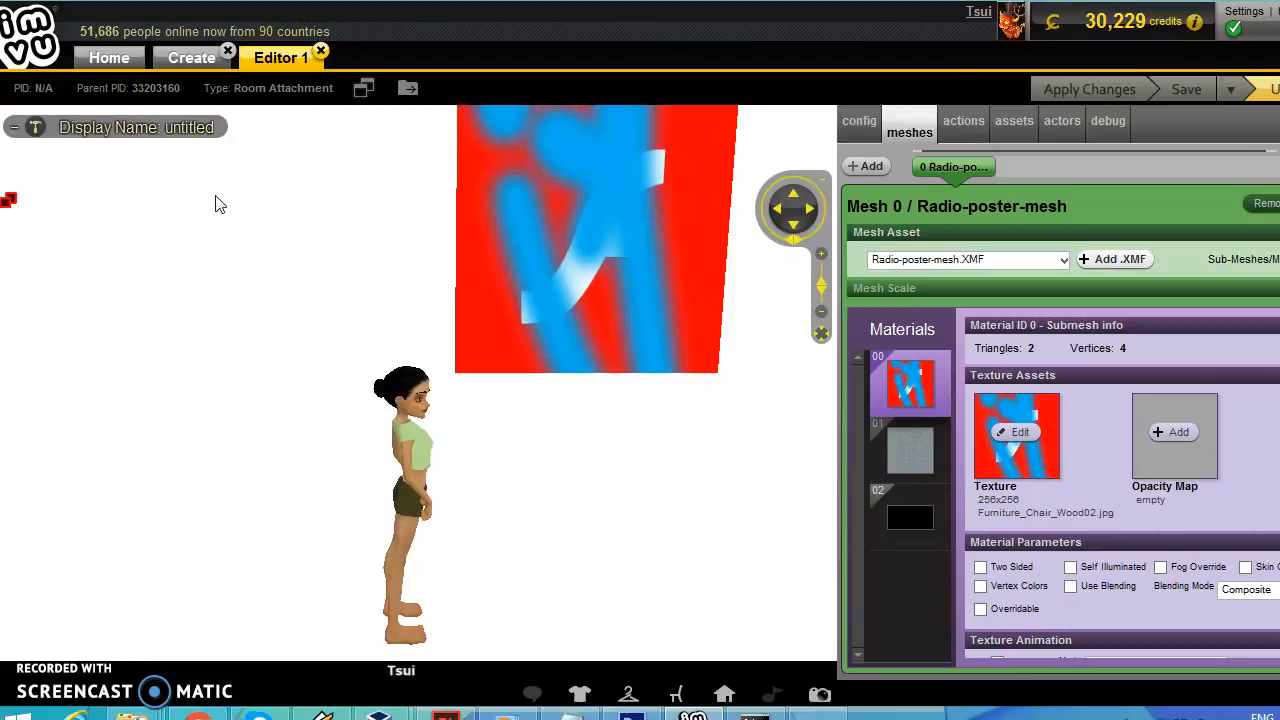
click(9, 205)
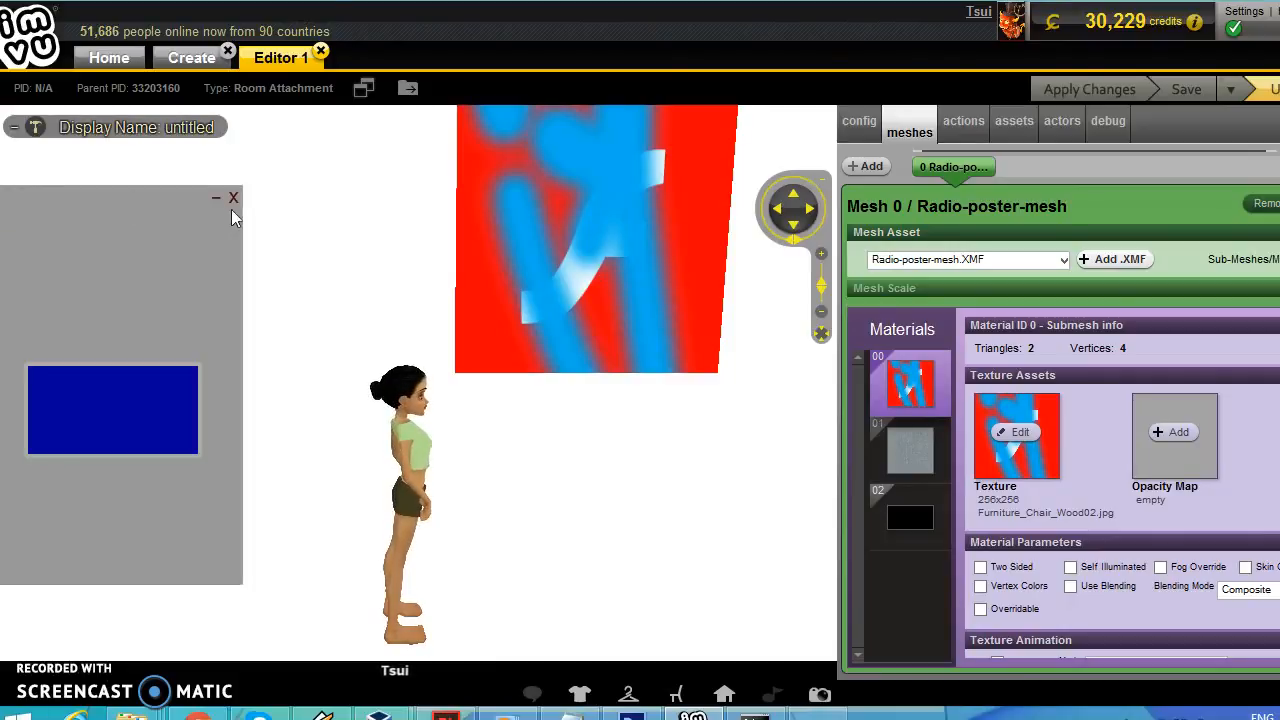
click(233, 198)
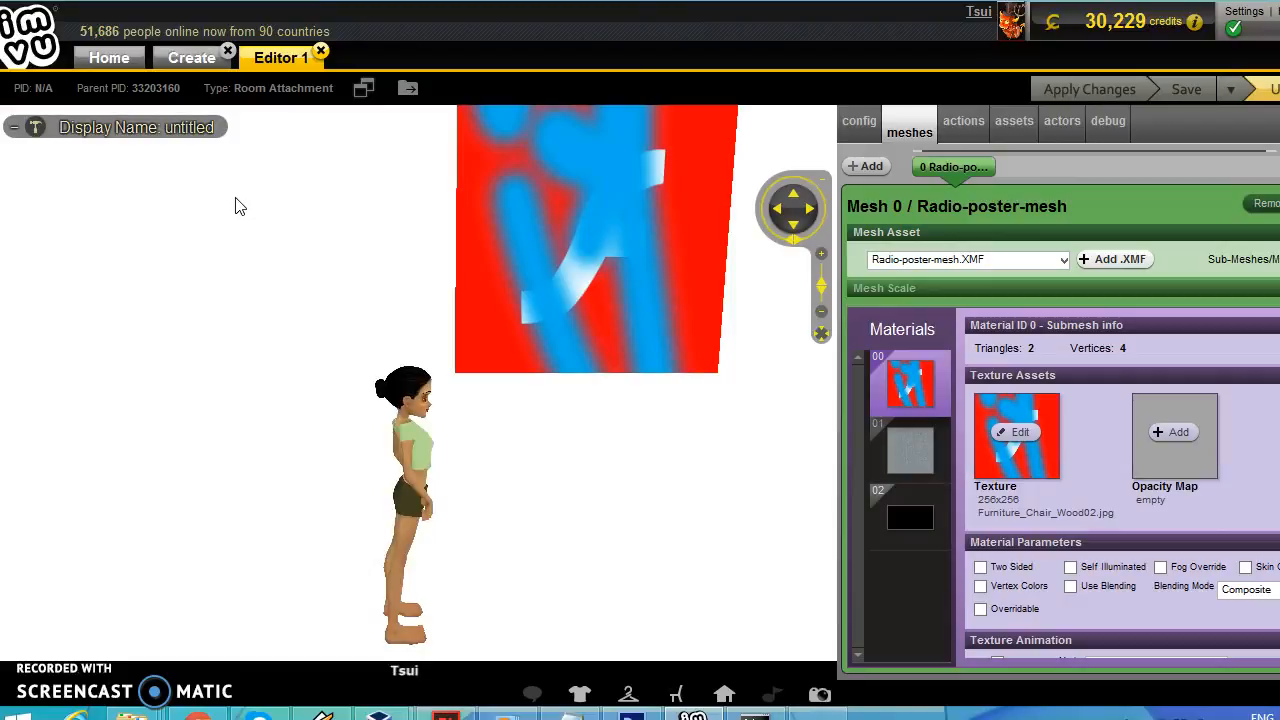